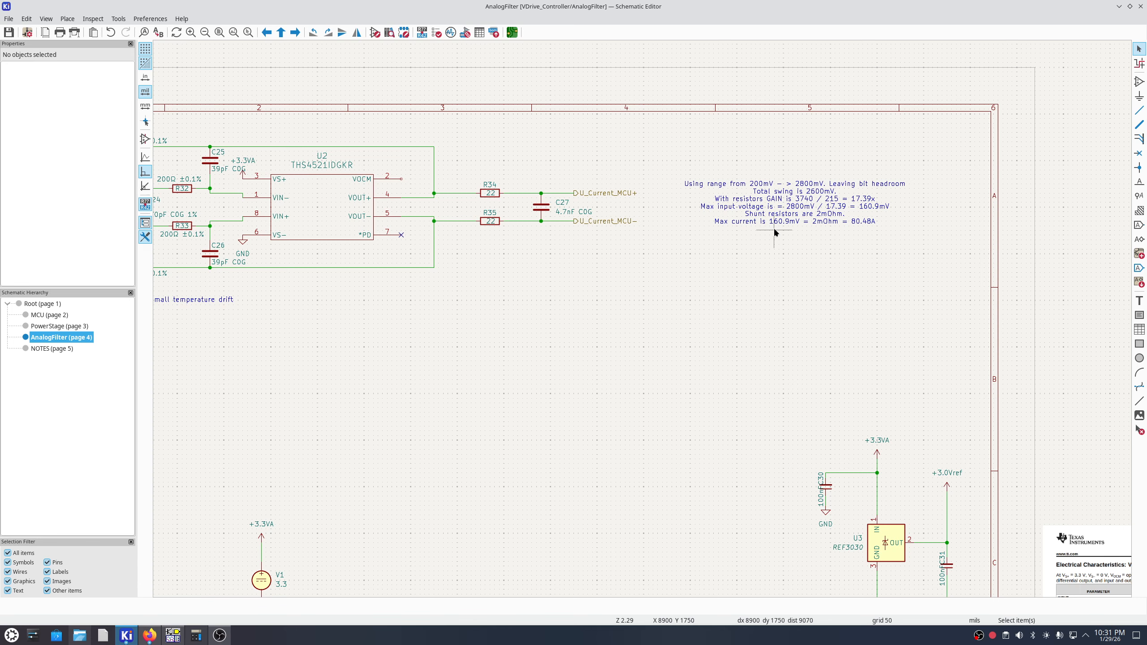
Review the analog filter sheet, then switch to the THS4521_MFB_Simulation schematic window and maximize it.
middle_drag(589, 293, 852, 308)
middle_drag(1104, 245, 844, 262)
middle_drag(633, 351, 687, 341)
scroll(687, 343, down, 4)
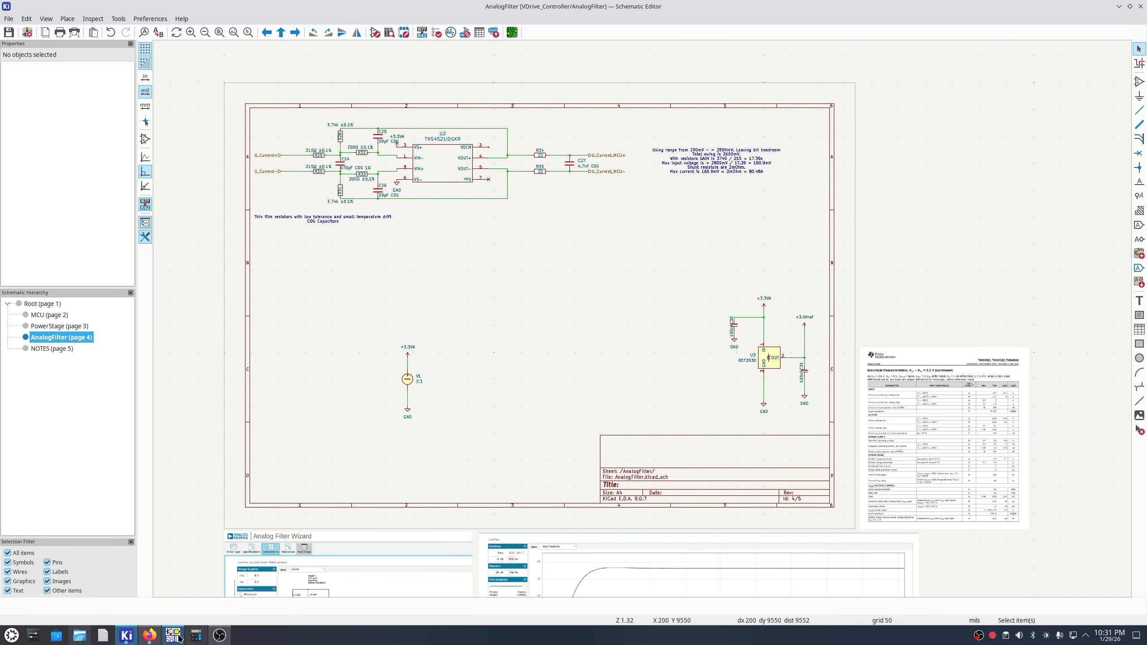
click(195, 635)
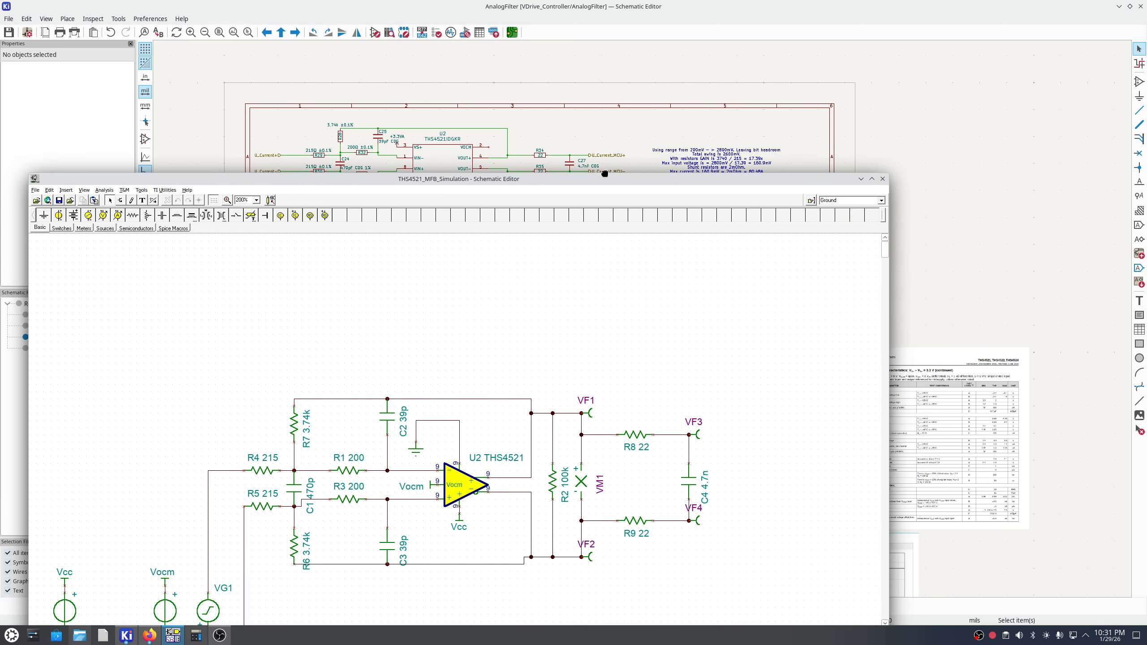
click(871, 179)
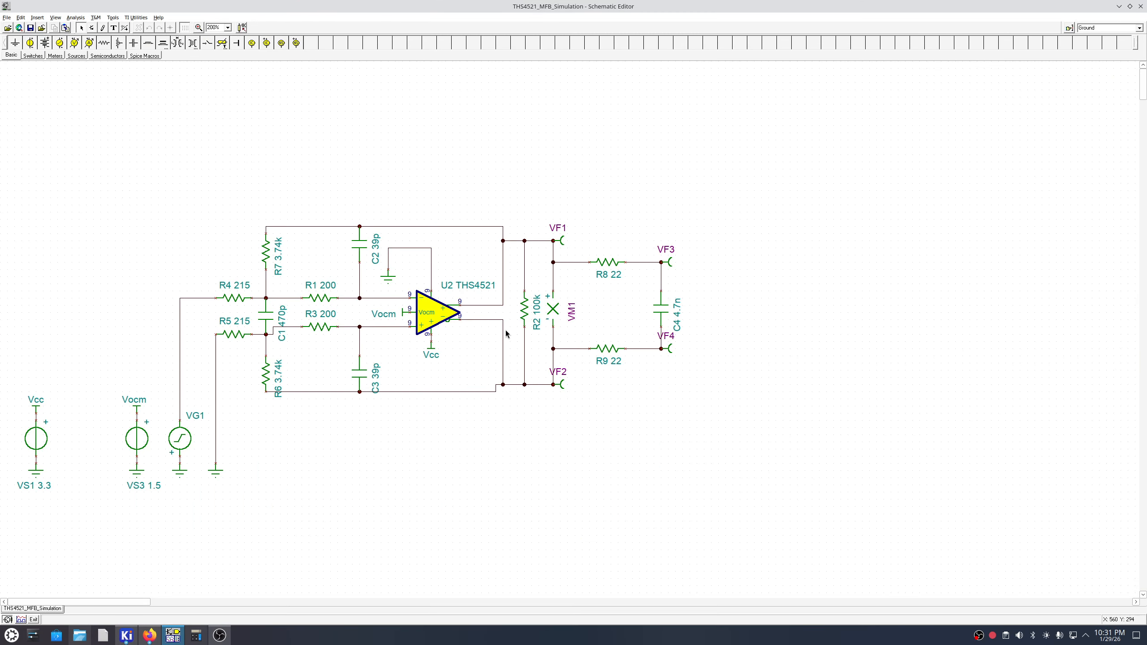
Run a transient analysis of the THS4521 filter circuit and move the results window away from the signal sources.
right_click(661, 466)
click(432, 401)
click(76, 17)
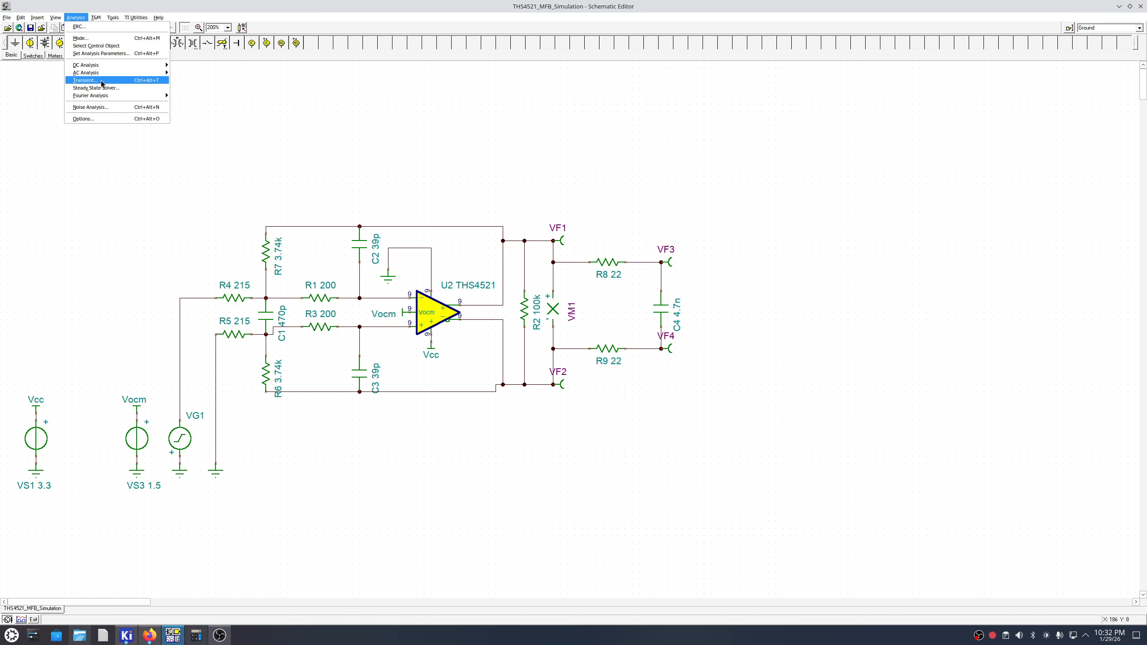
click(85, 80)
click(625, 299)
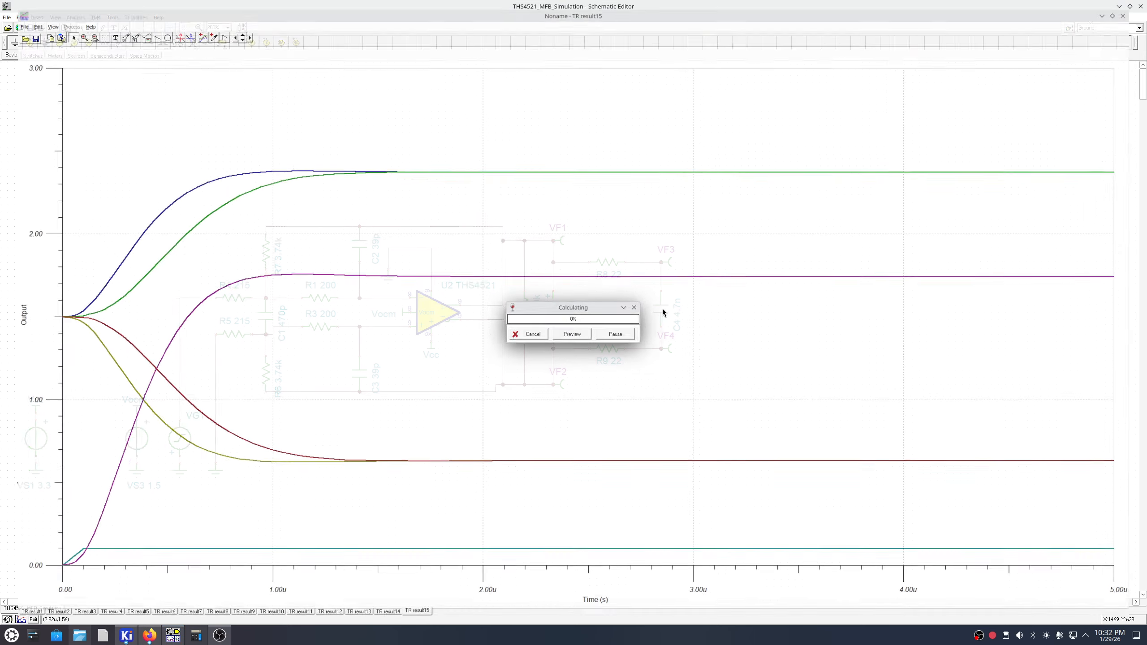
drag(395, 5, 615, 162)
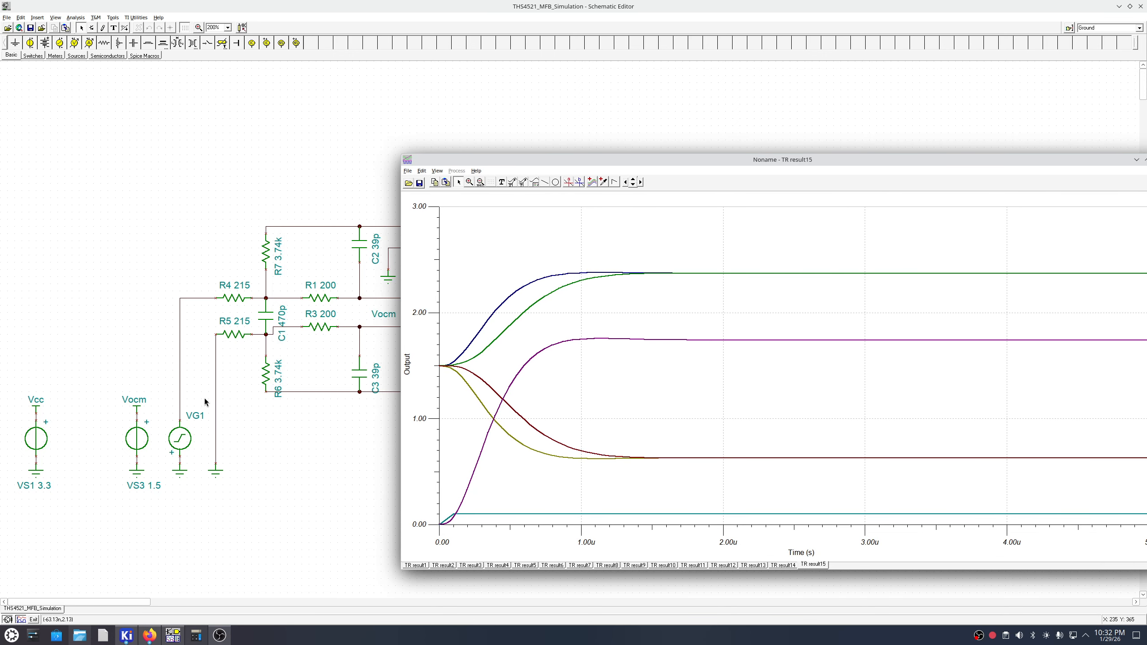
Inspect the waveform, amplitude, frequency and rise time of voltage generator VG1, closing its dialogs without editing.
double_click(185, 441)
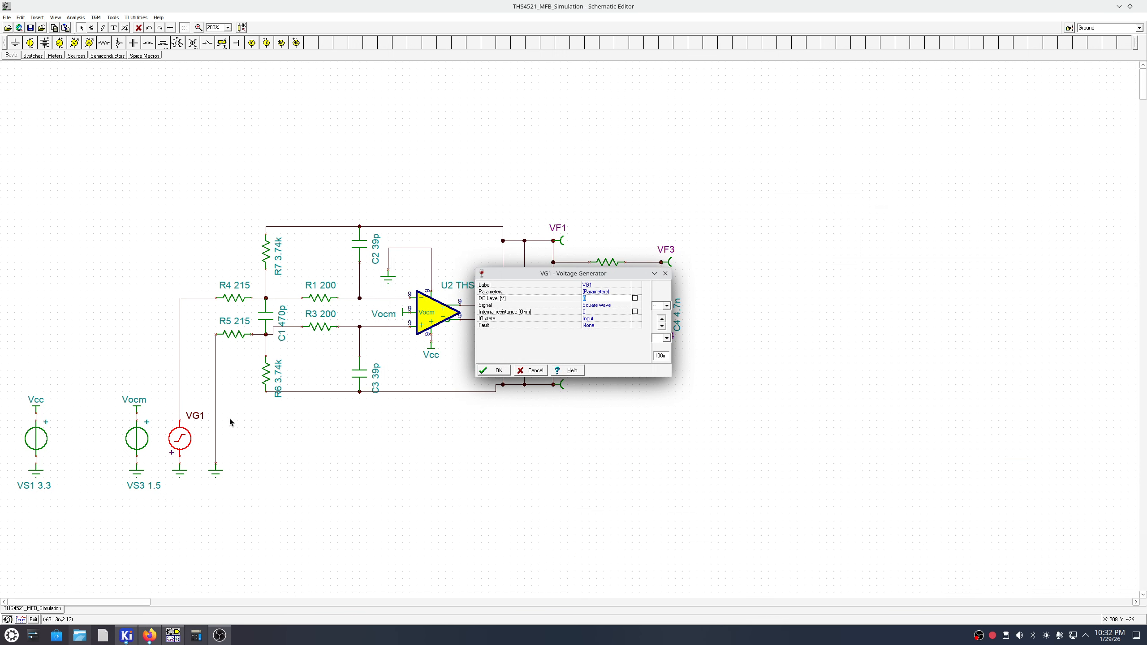
click(628, 306)
click(629, 306)
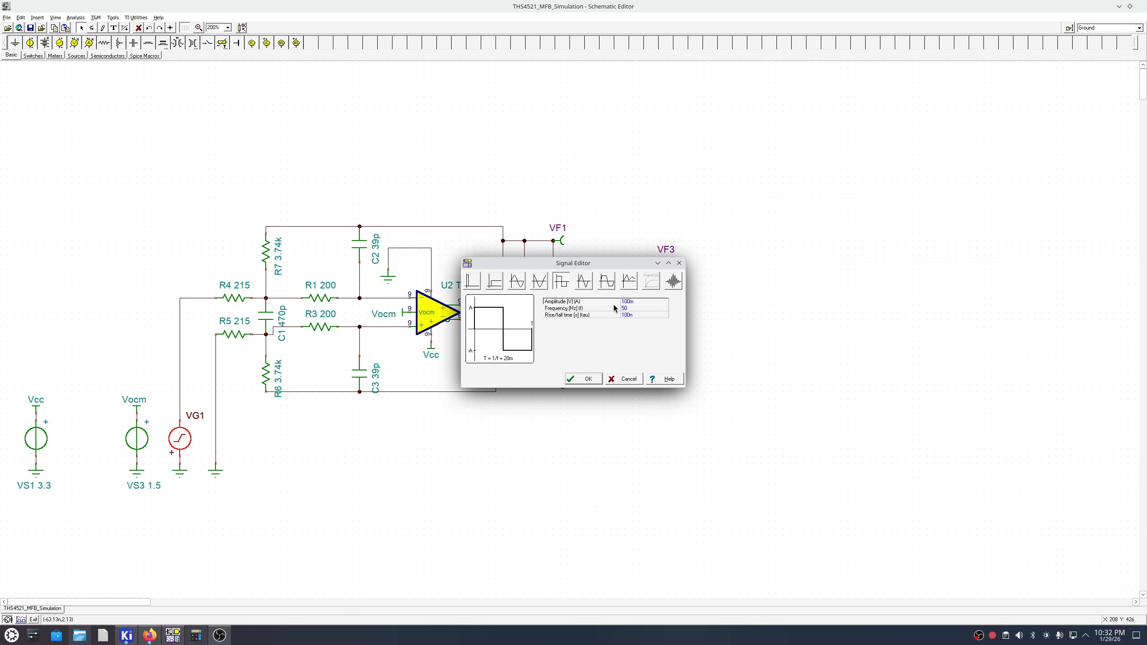
click(679, 263)
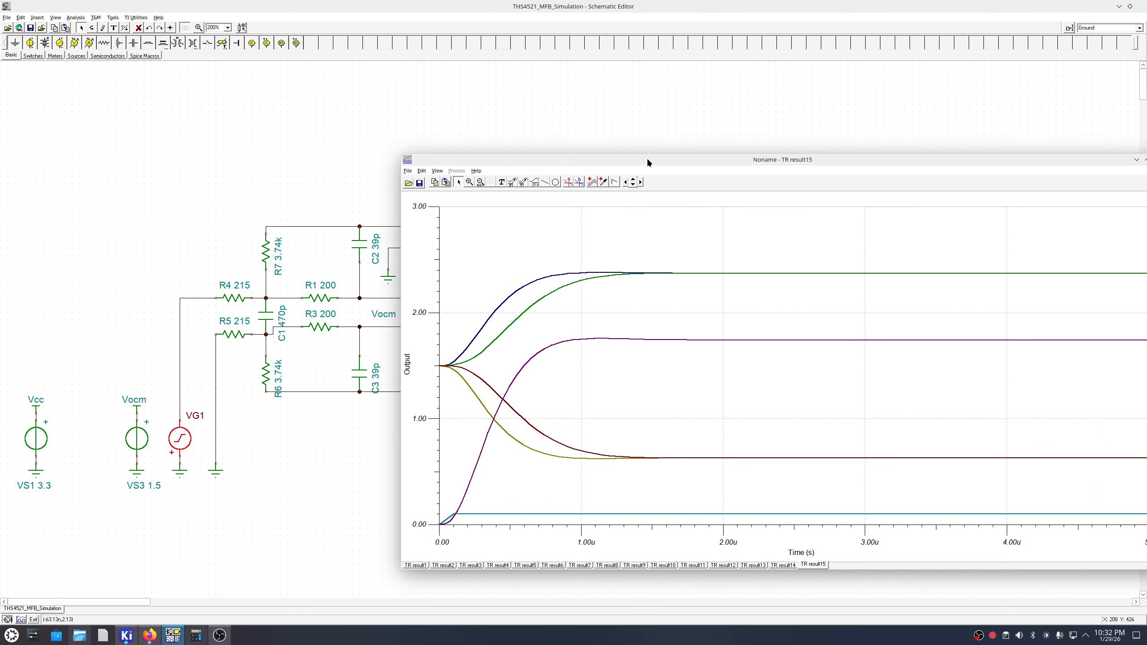
drag(647, 159, 397, 130)
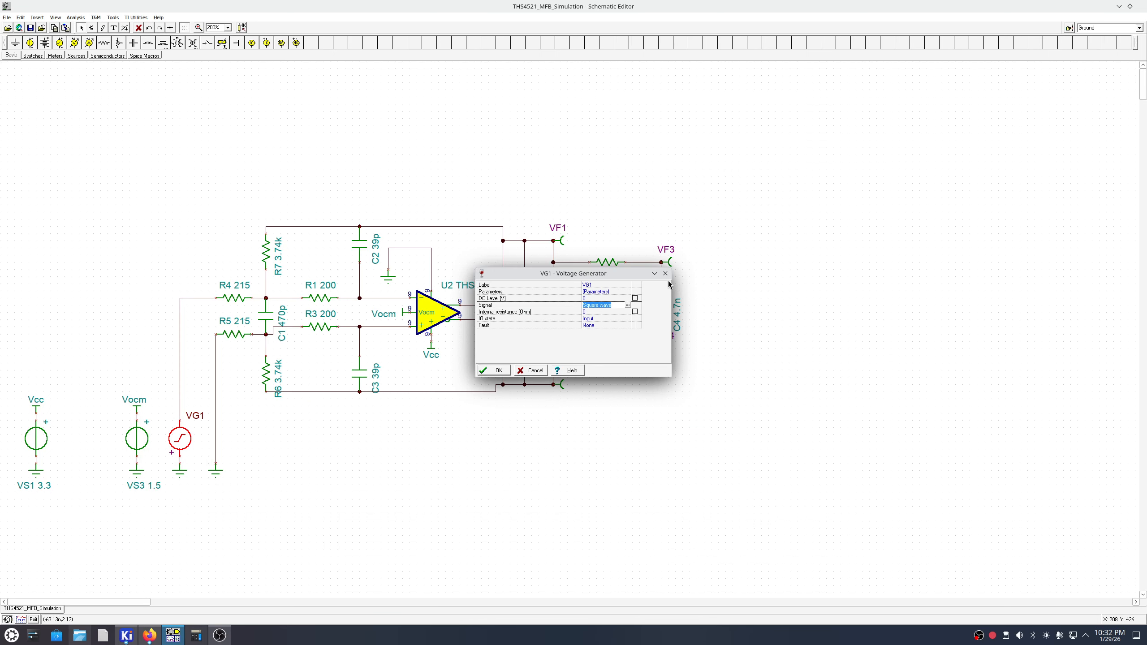
click(665, 274)
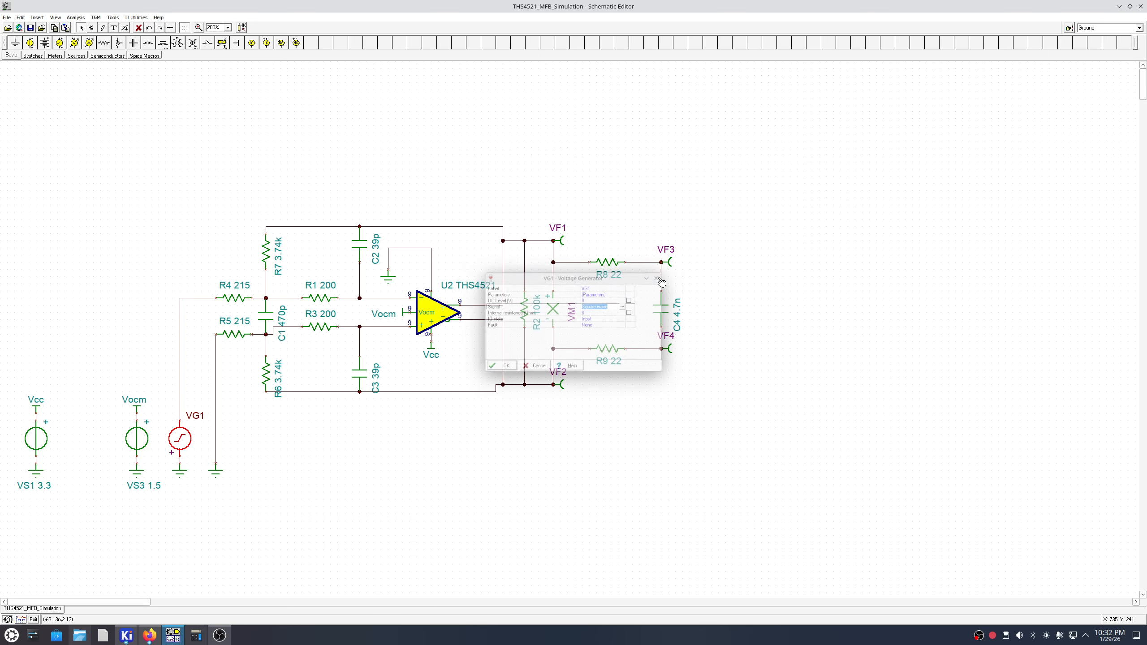
Bring back the transient results and place cursor a on the rising blue output curve at about 382 ns.
click(172, 638)
click(172, 639)
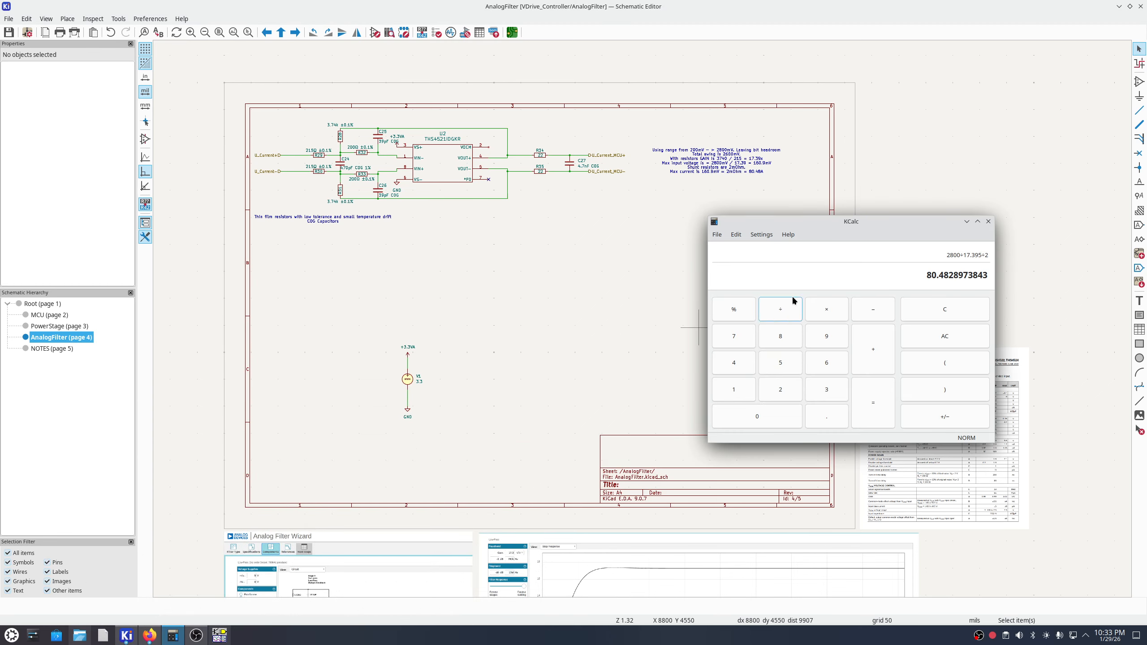
click(213, 637)
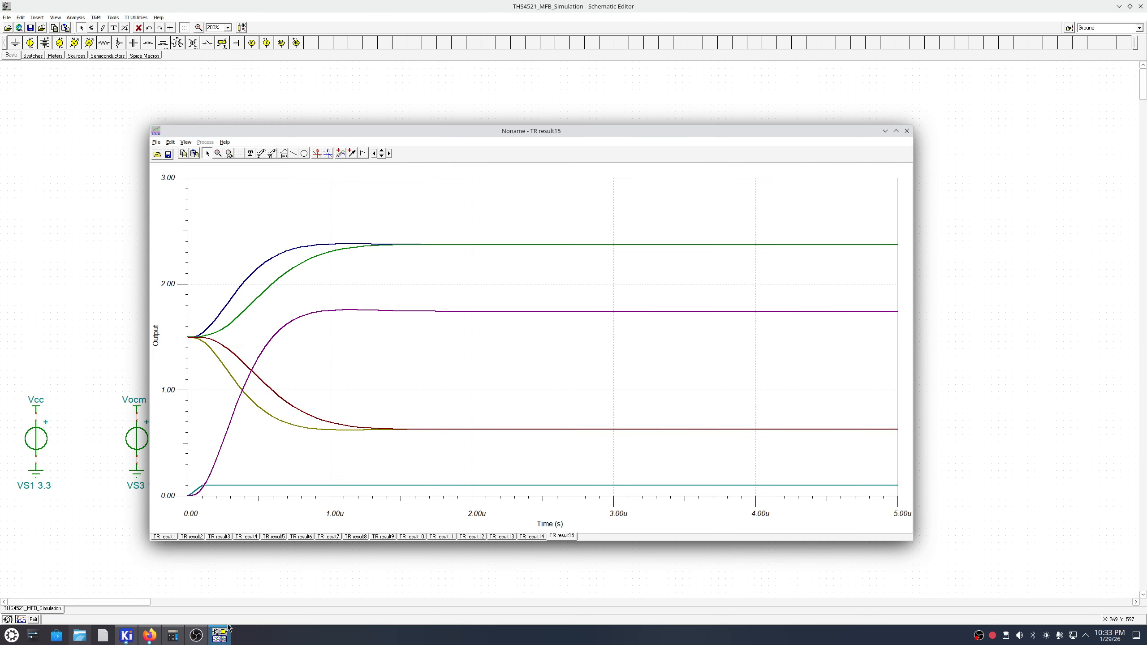
drag(437, 131, 480, 142)
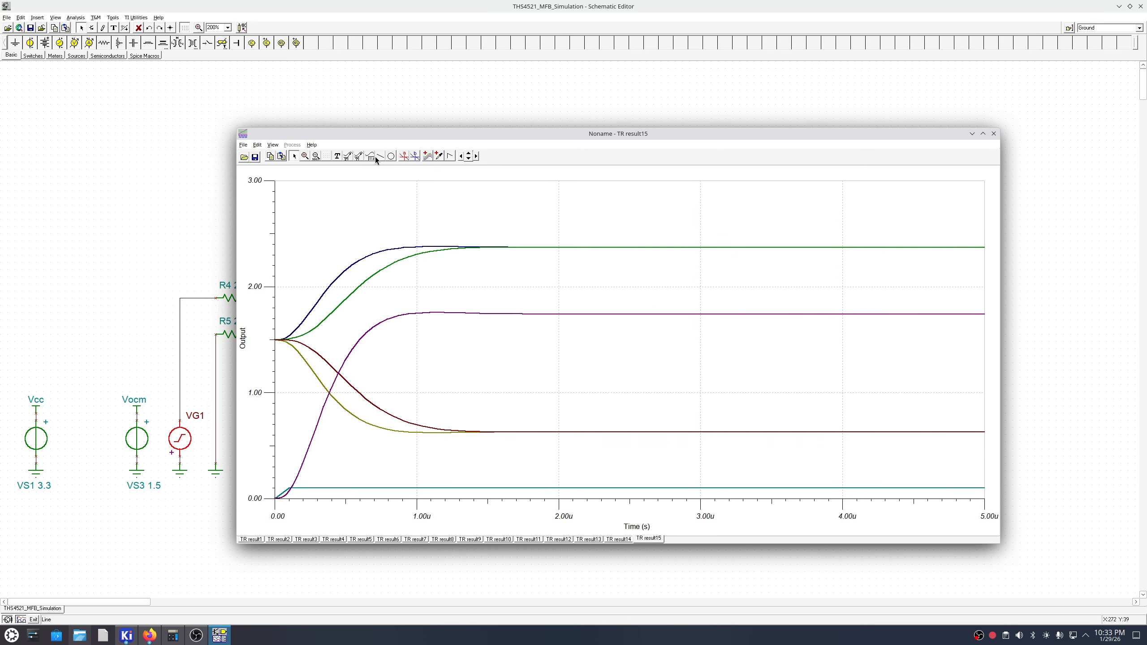
click(403, 156)
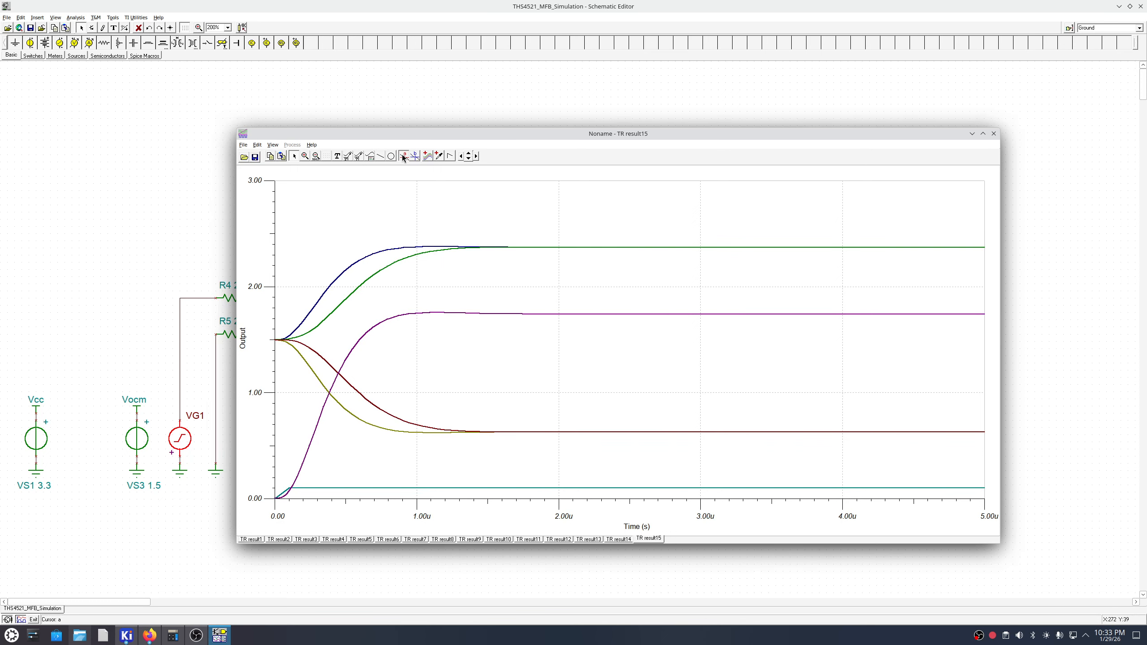
click(329, 286)
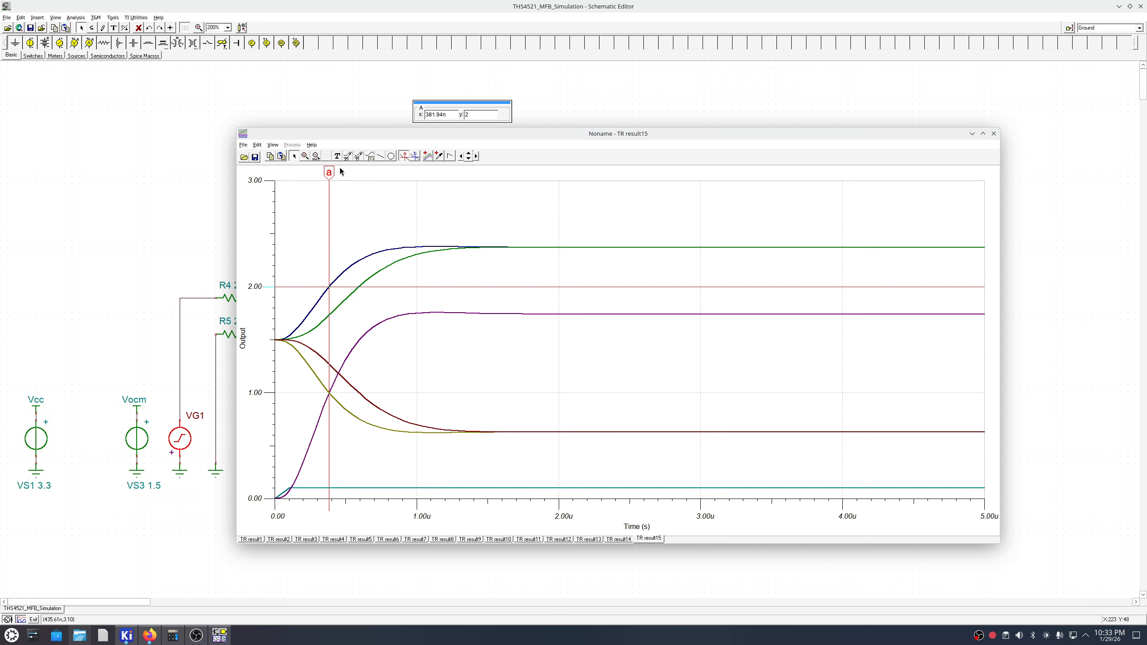
drag(479, 103, 443, 210)
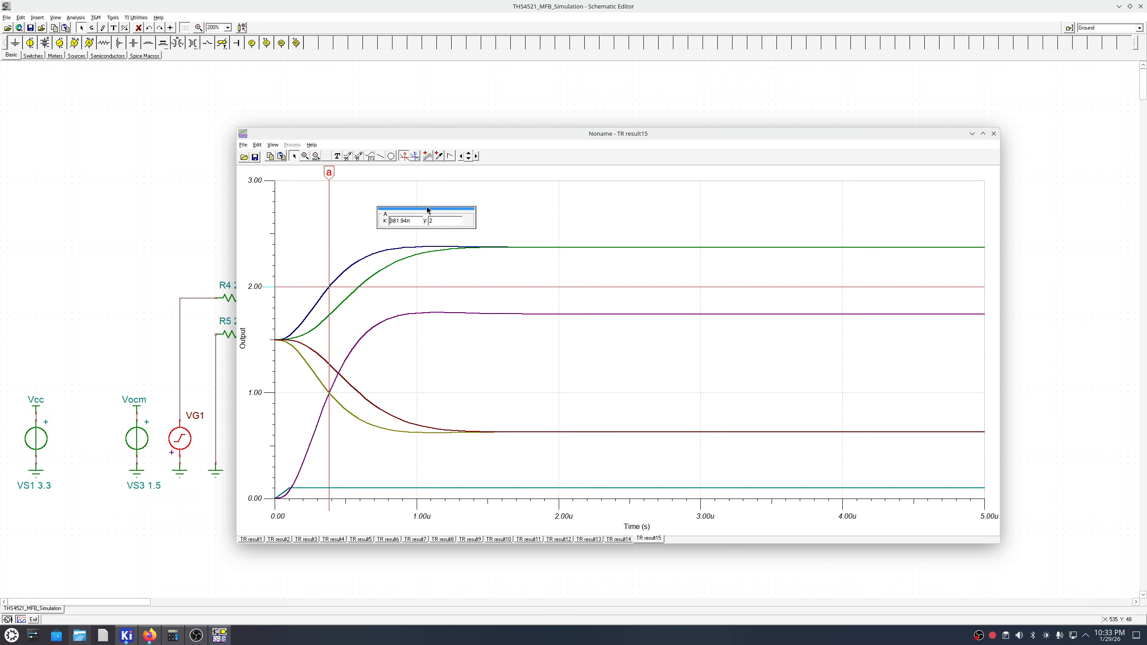
Maximize the transient results, remove cursor a and close the results window.
click(983, 133)
click(167, 29)
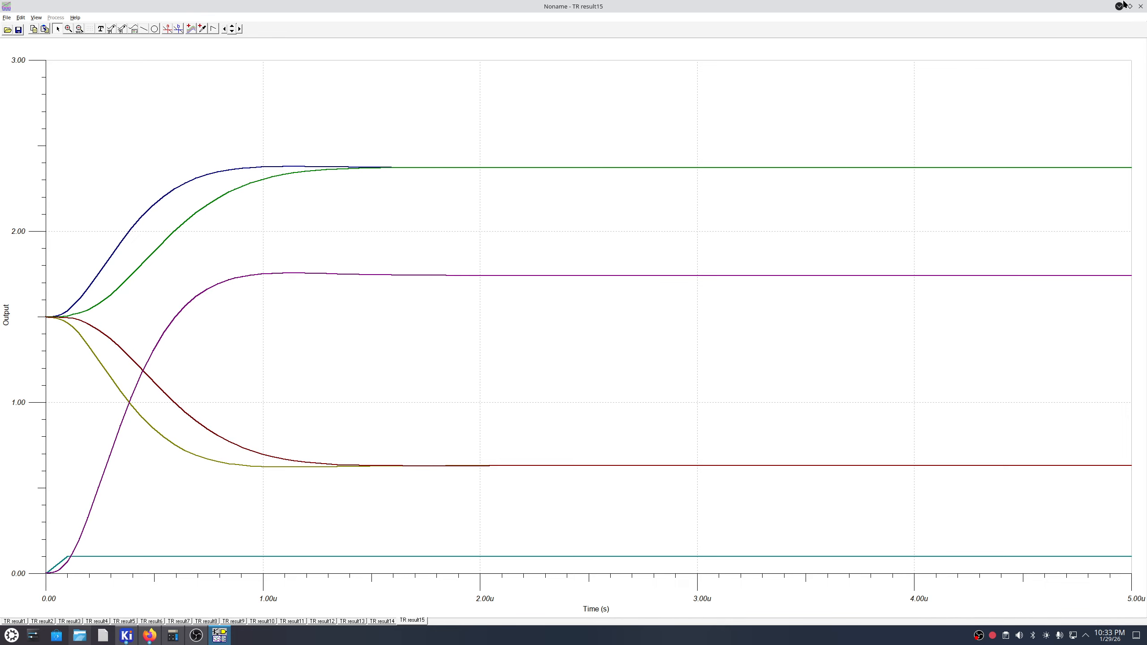
click(1141, 6)
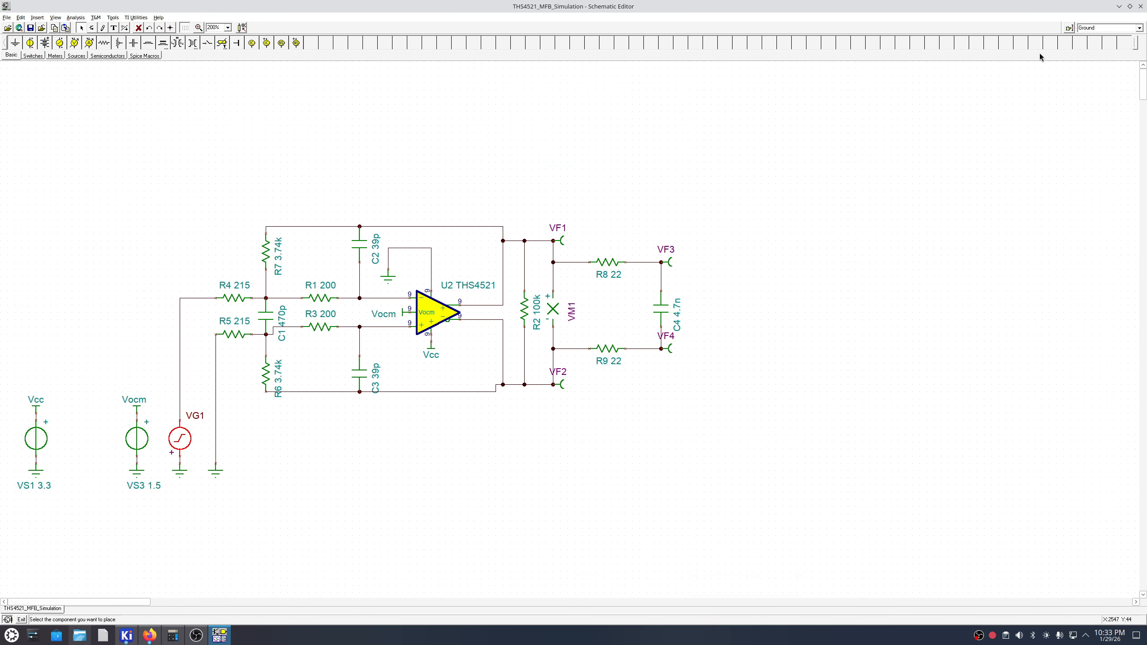
Rerun the transient analysis of the filter and maximize the new results window.
click(76, 17)
click(84, 76)
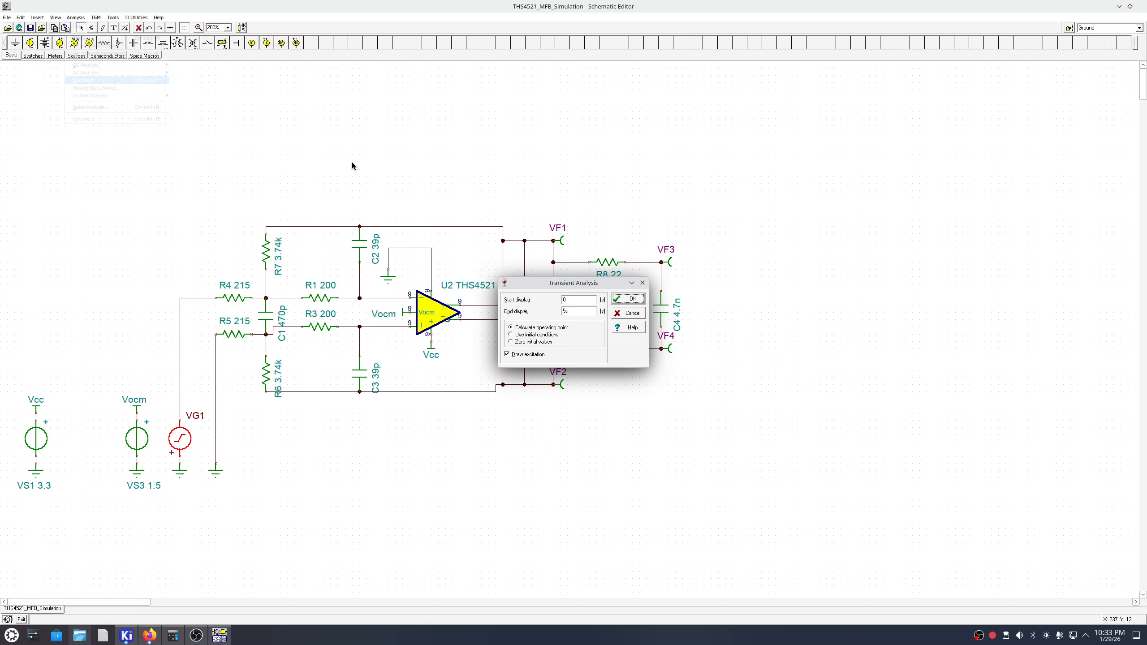
click(625, 301)
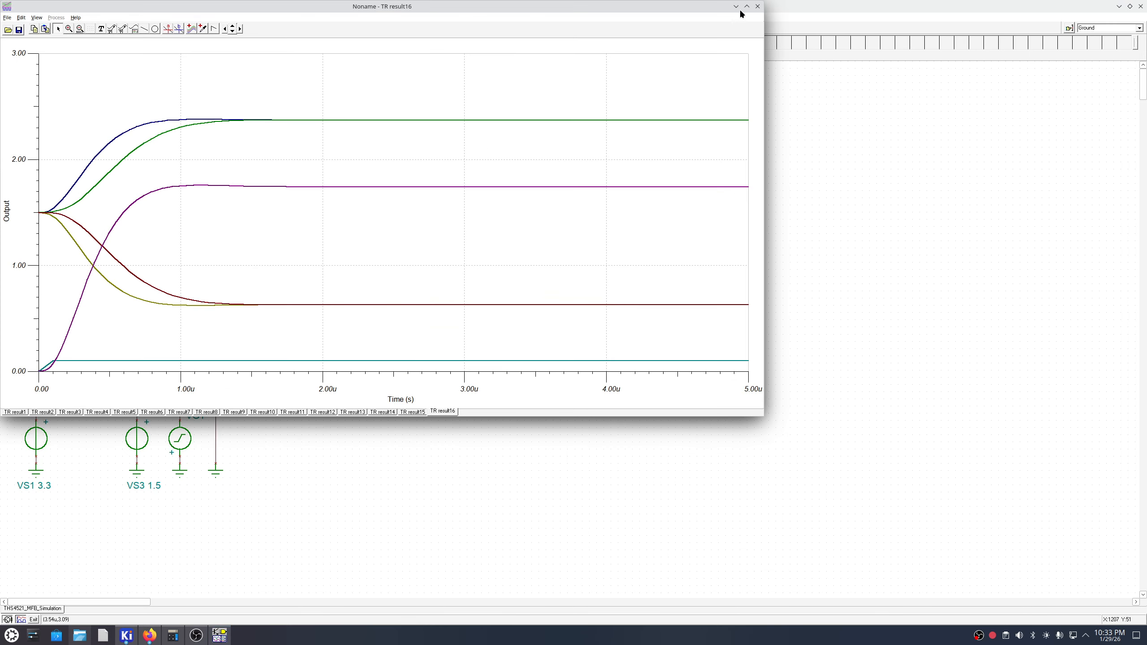
click(747, 6)
Measure the blue output curve's overshoot and settling with cursor a at about 1.11 µs and cursor b at about 1.57 µs.
click(167, 29)
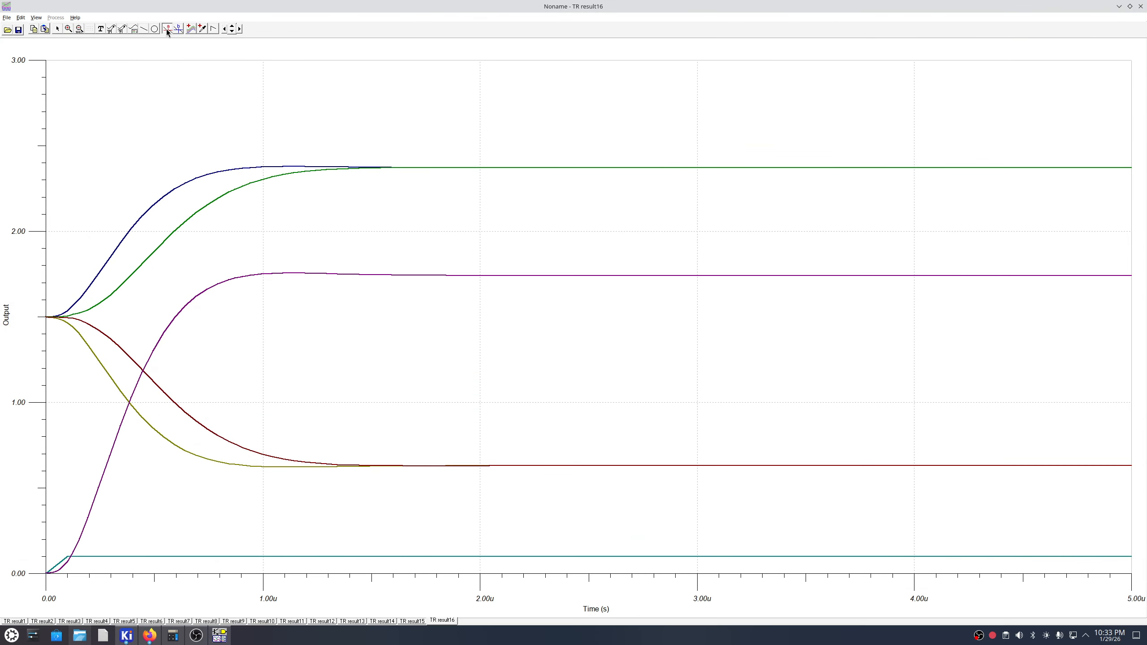
click(195, 179)
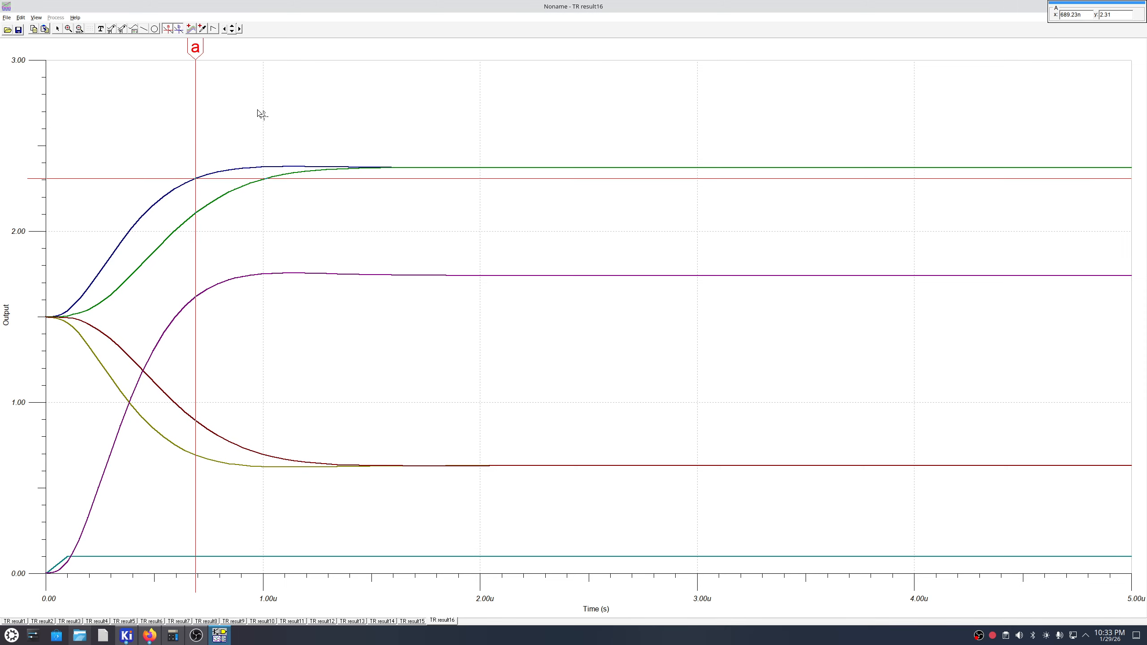
click(274, 167)
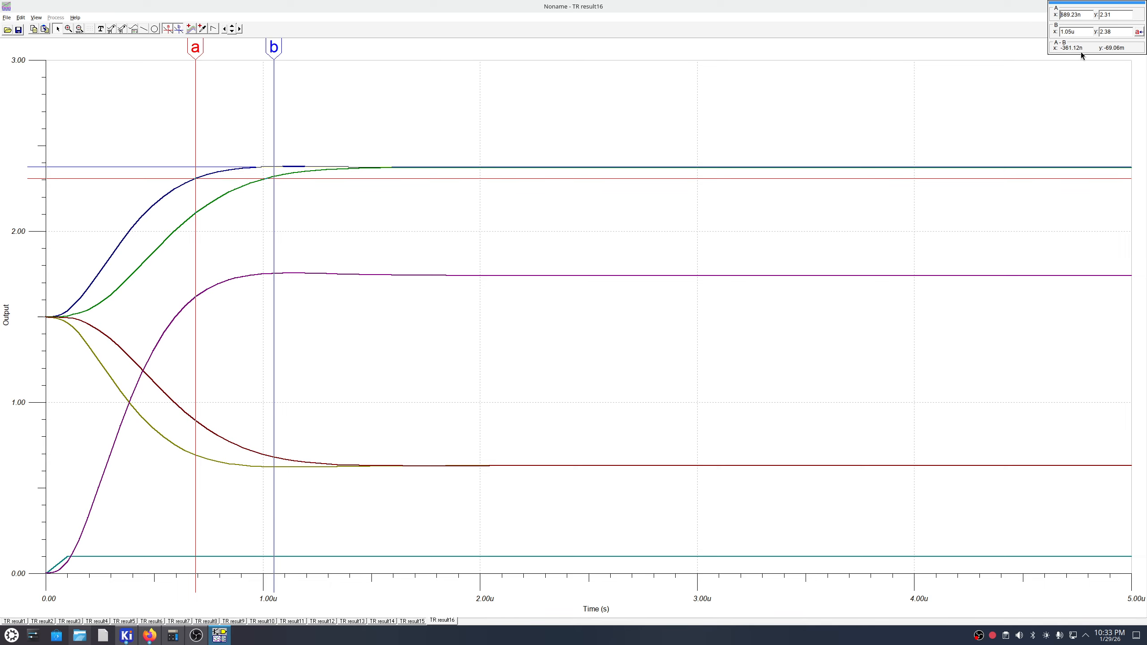
mouse_move(273, 47)
mouse_down()
mouse_move(374, 48)
mouse_move(386, 64)
mouse_up()
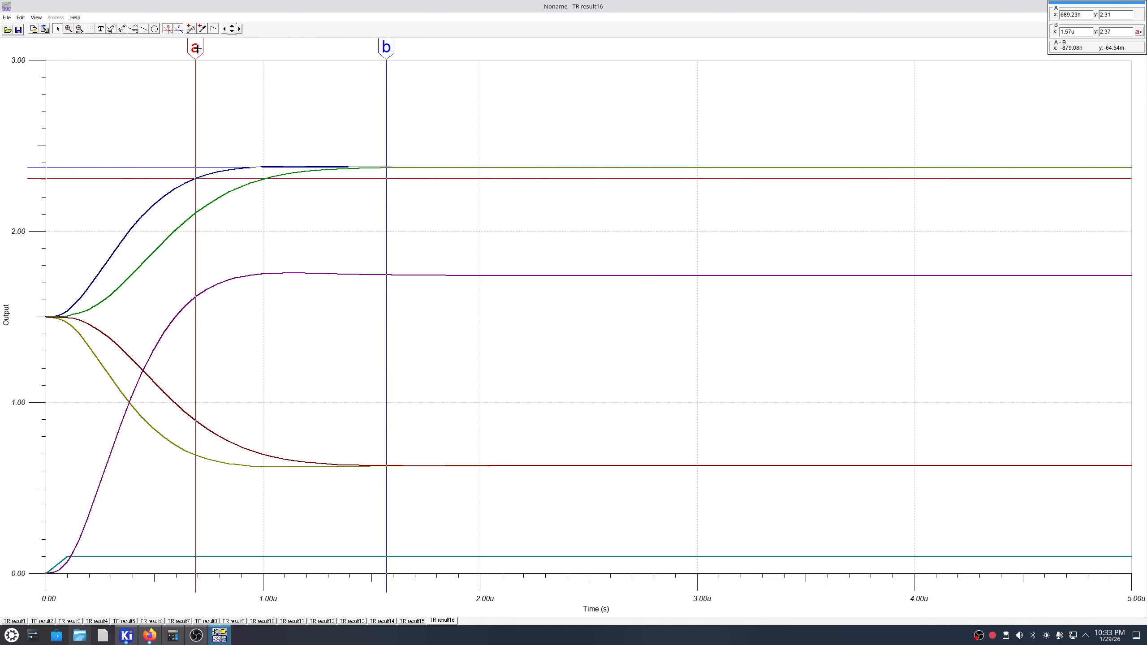
mouse_move(196, 48)
mouse_down()
mouse_move(357, 66)
mouse_move(287, 74)
mouse_up()
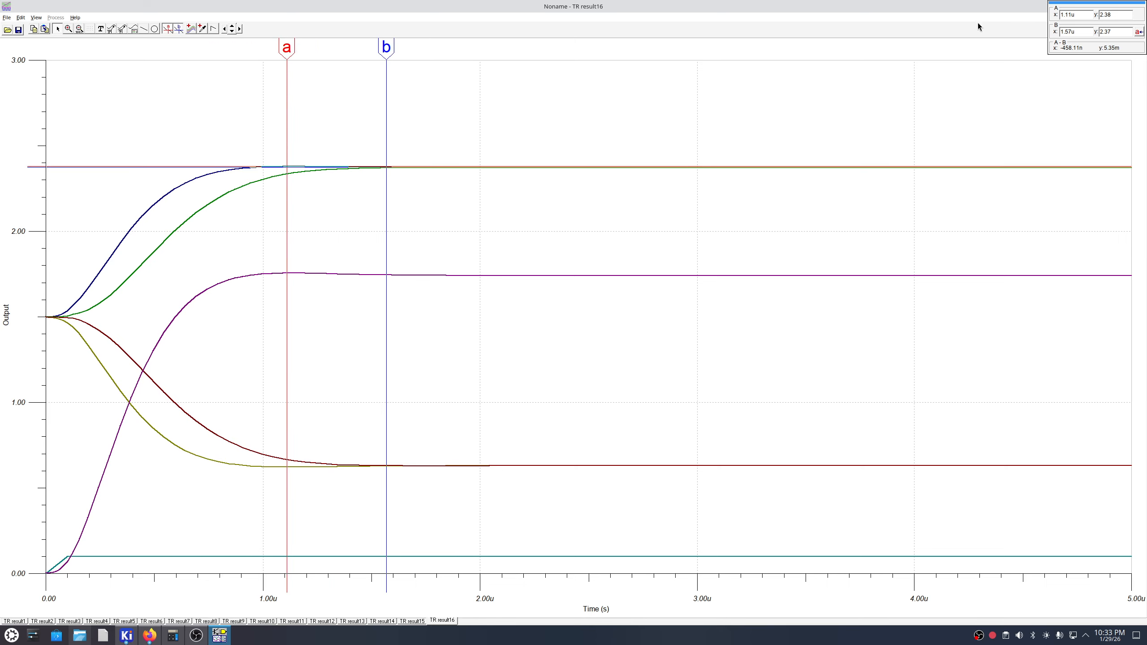
Shift the measured curve by the a–b cursor distance four times and move the cursor read-out into the plot area.
click(1140, 35)
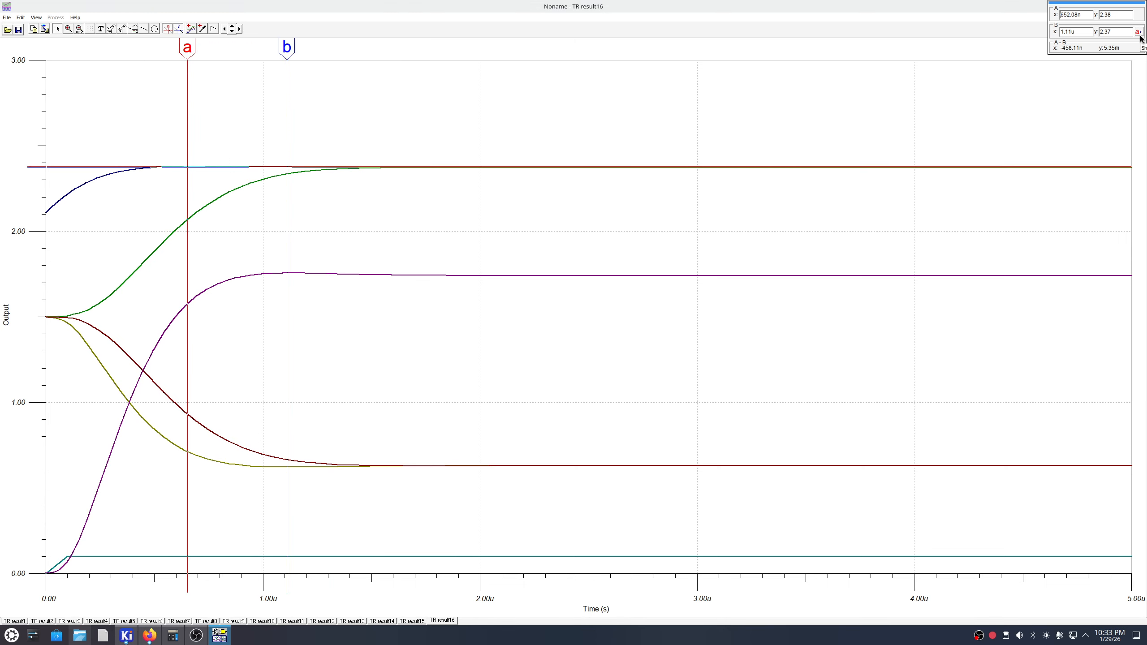
click(1140, 33)
click(1140, 33)
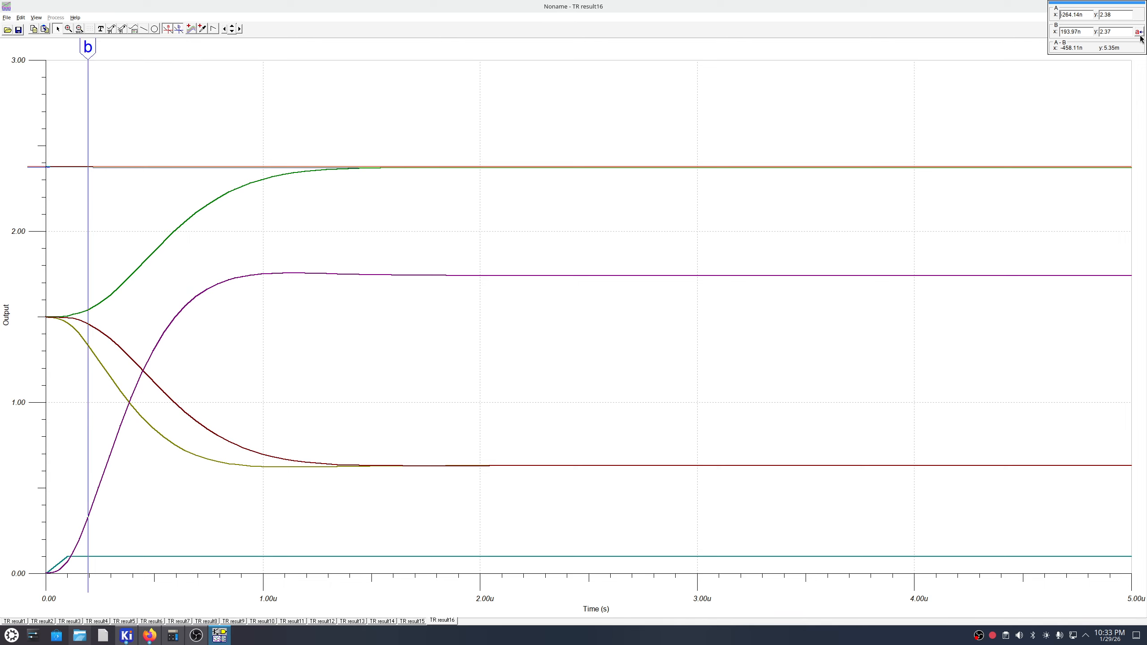
click(1140, 33)
drag(1115, 7, 717, 114)
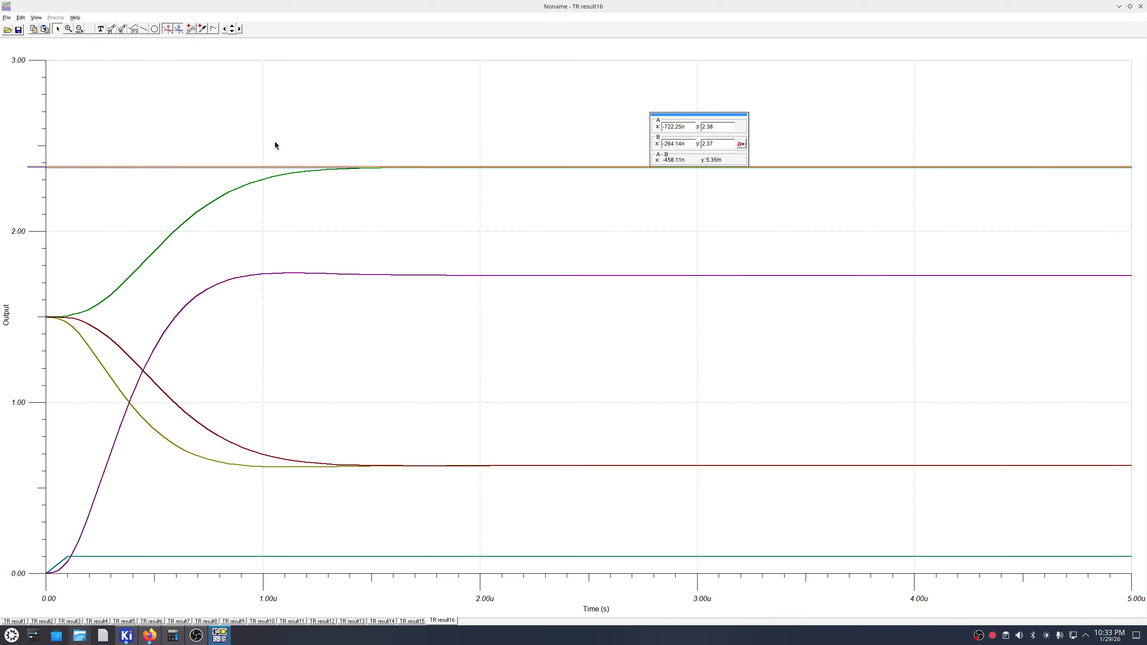
Remove both cursors from the shifted plot and close the transient results window.
click(178, 30)
click(165, 31)
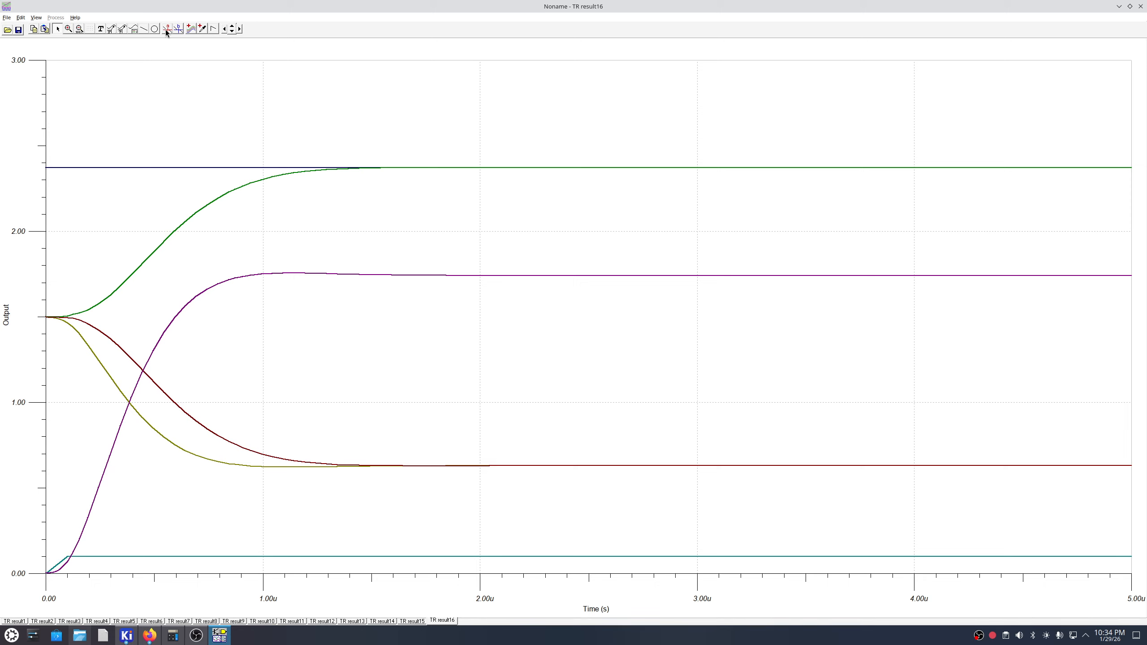
click(165, 31)
click(168, 30)
click(1141, 5)
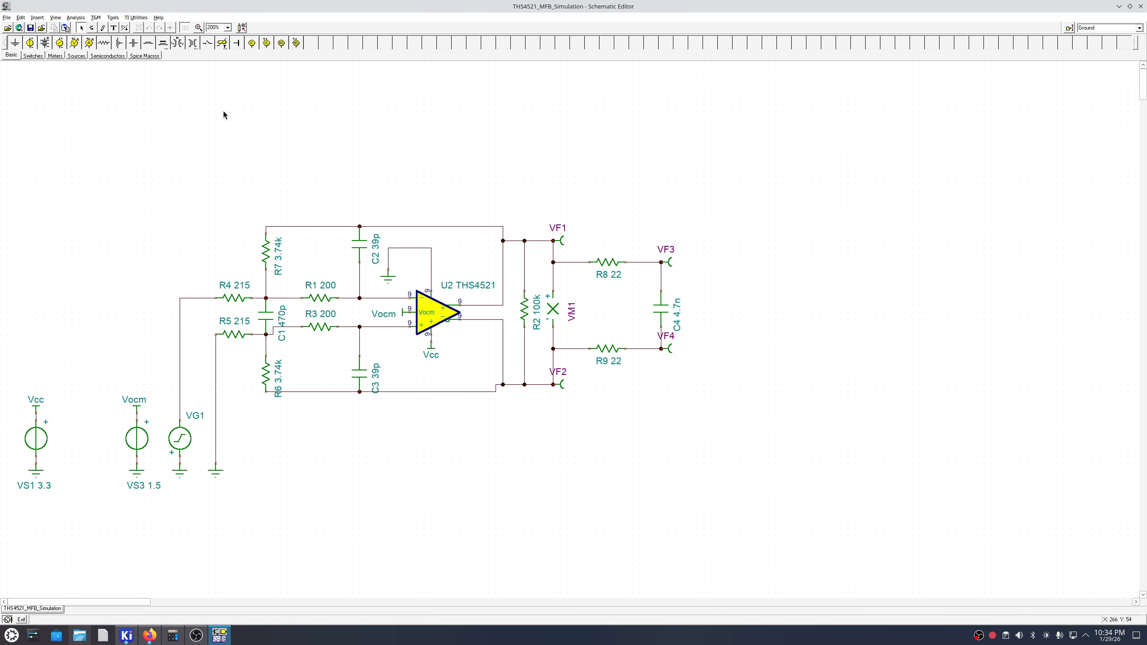
Run the transient analysis once more to get unshifted curves and maximize the results window.
click(83, 19)
click(103, 87)
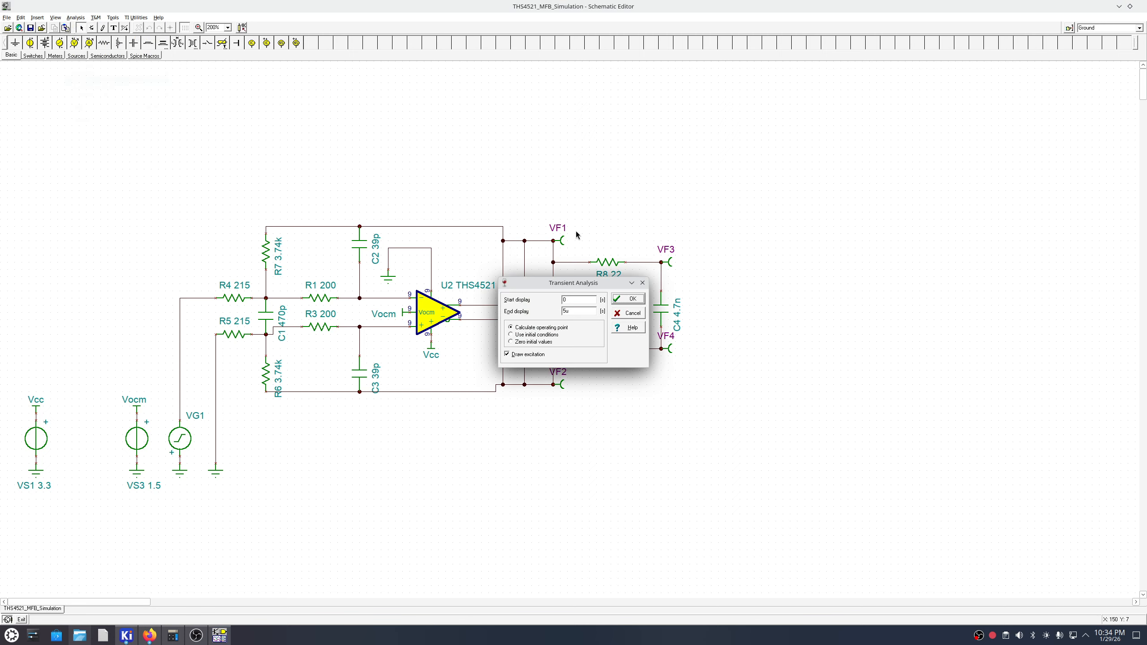
click(632, 300)
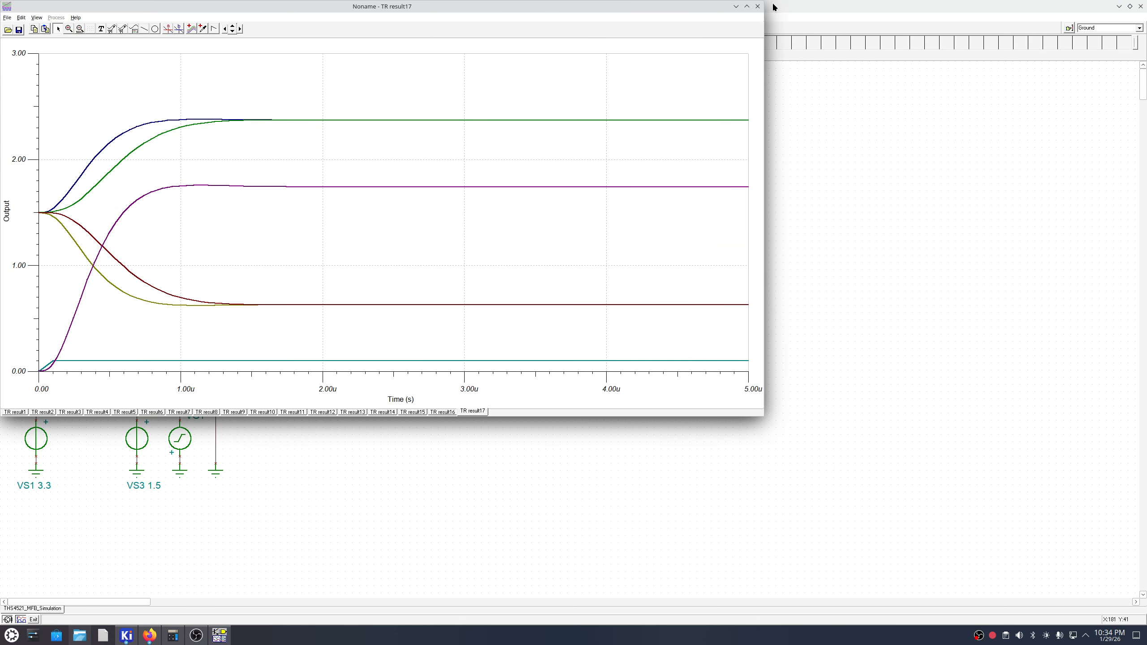
click(746, 6)
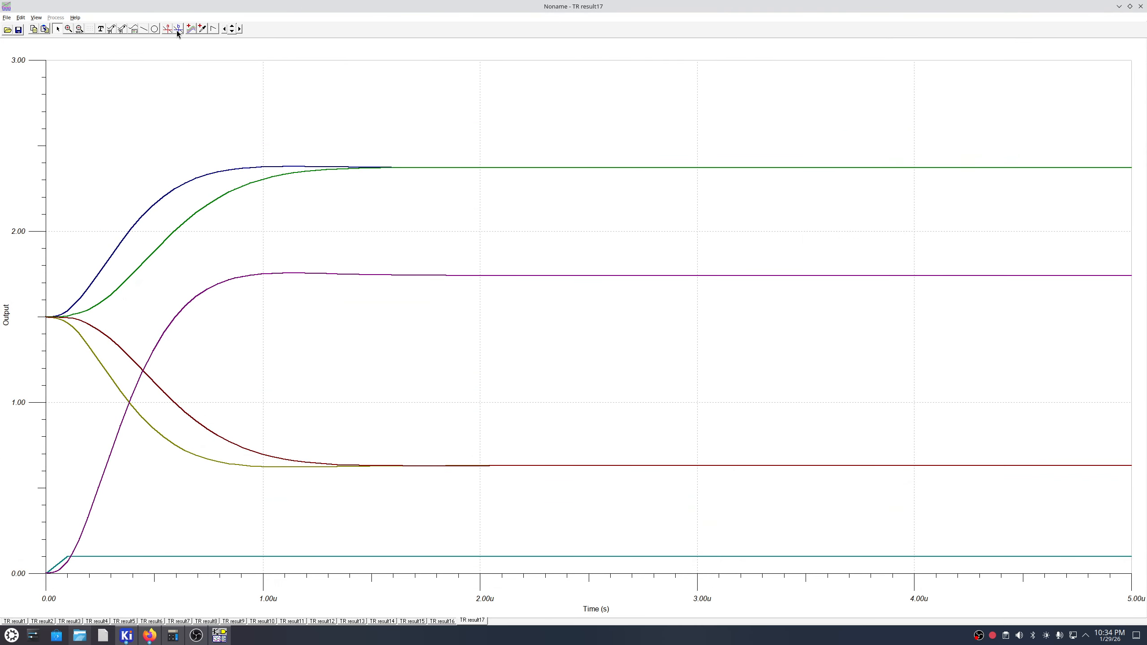
Place cursor b at about 920 ns and cursor a at about 801 ns on the blue output curve.
click(178, 30)
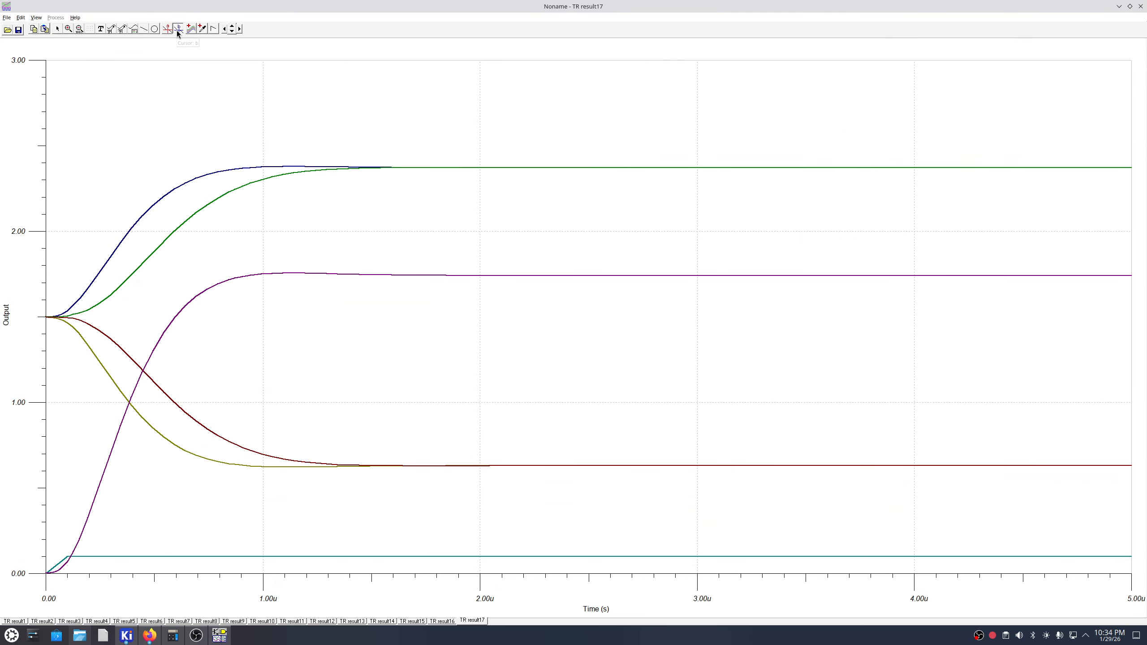
click(244, 168)
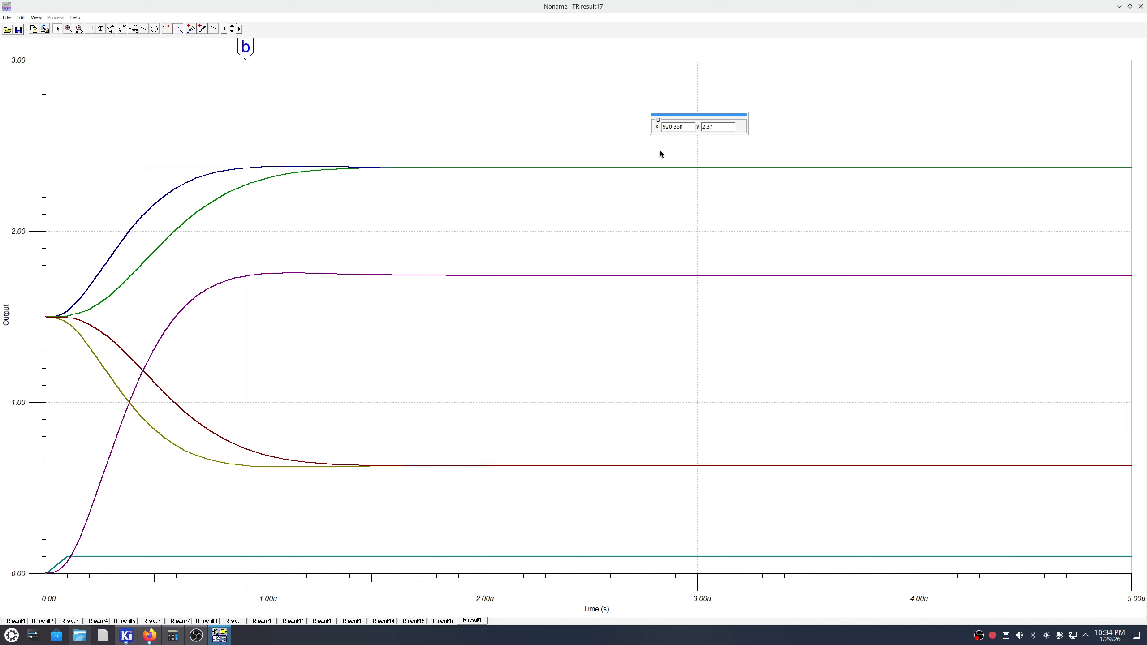
click(168, 30)
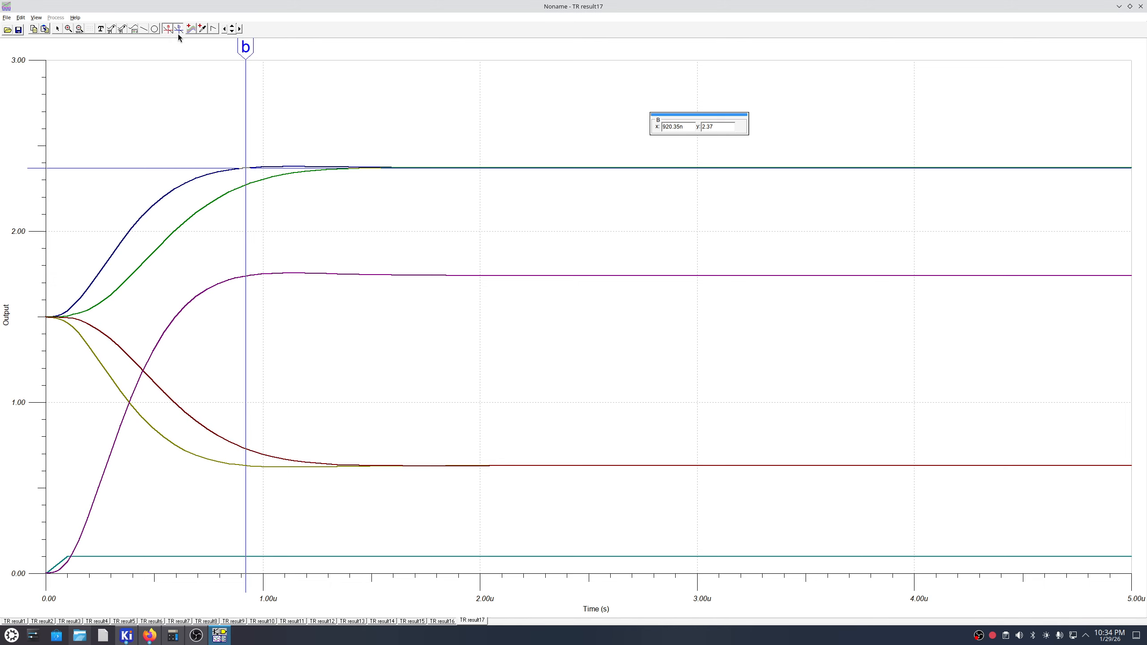
click(219, 171)
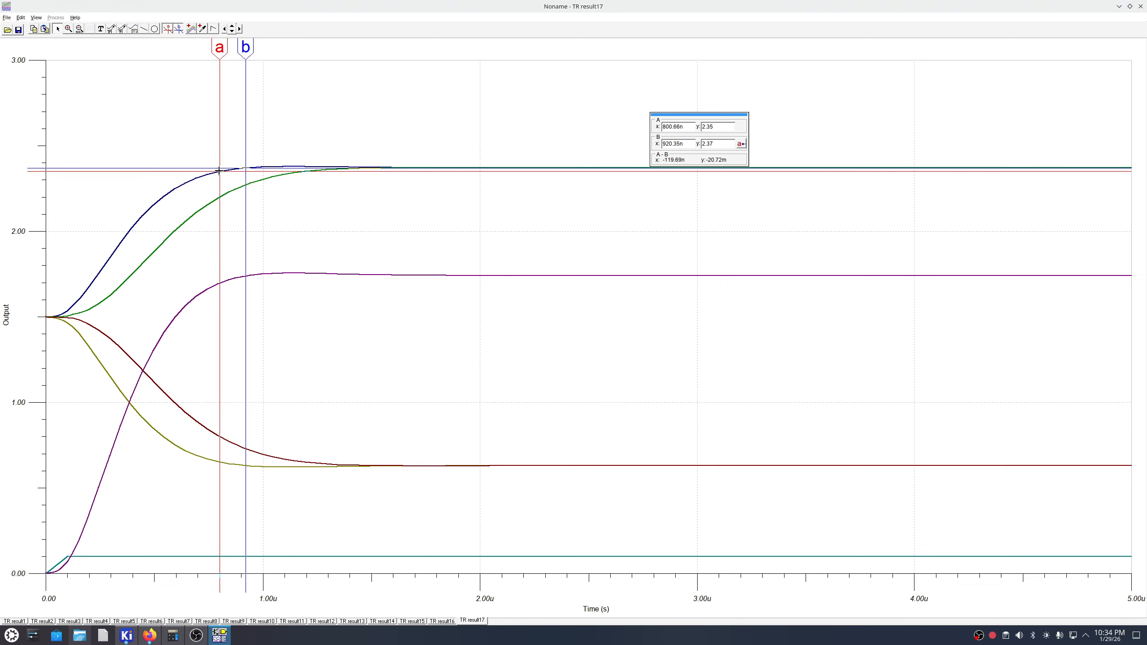
Move cursor b to about 1.3 µs and cursor a to about 896 ns, and highlight the blue and olive output curves in turn.
drag(246, 47, 329, 51)
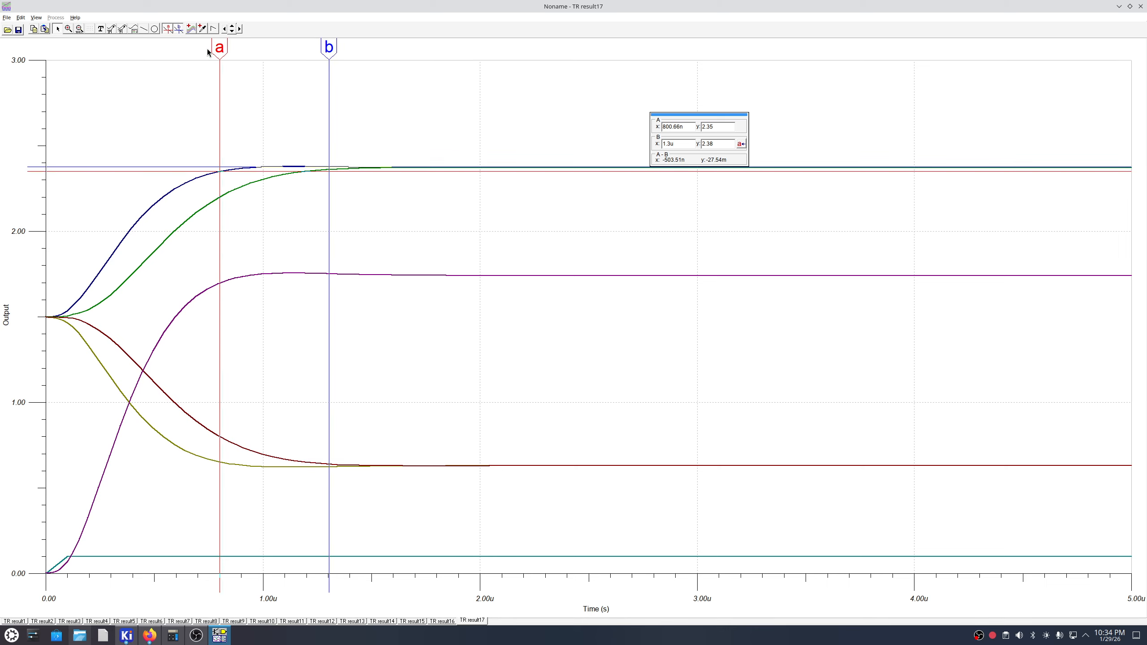
drag(219, 48, 323, 56)
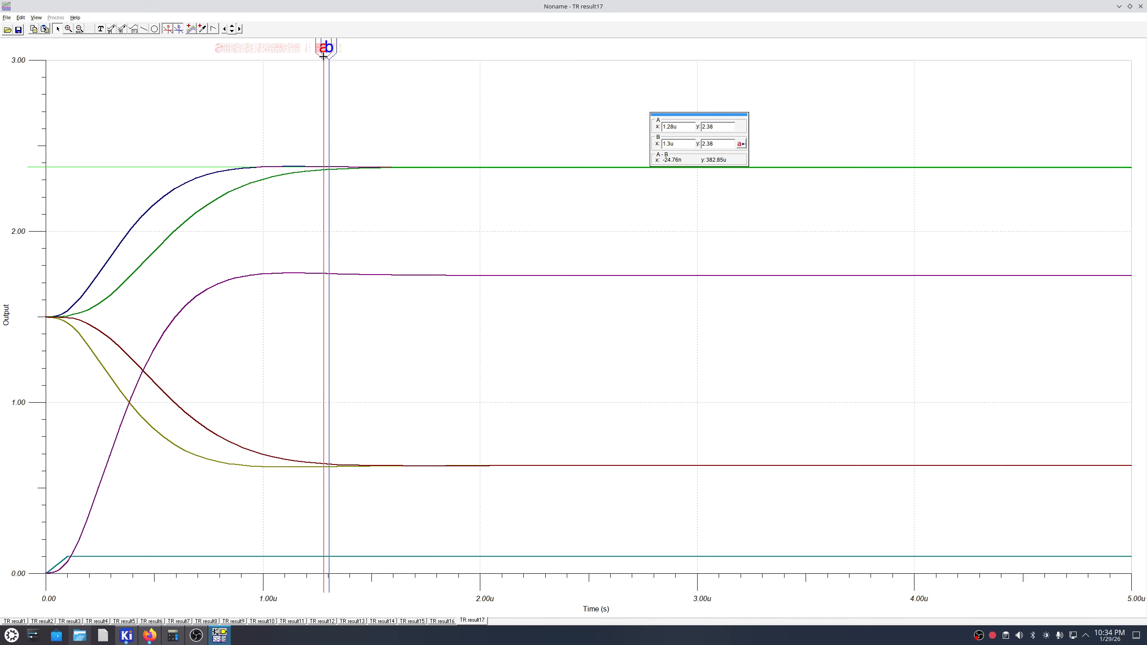
mouse_move(320, 56)
mouse_down()
mouse_move(232, 72)
mouse_move(240, 81)
mouse_up()
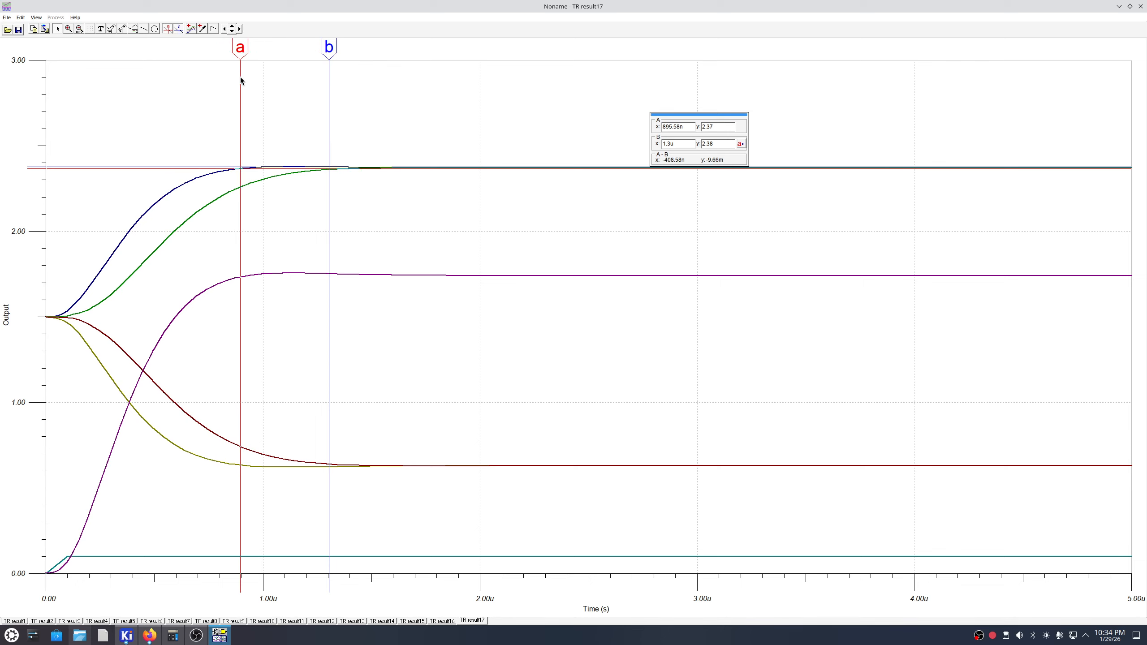
click(240, 168)
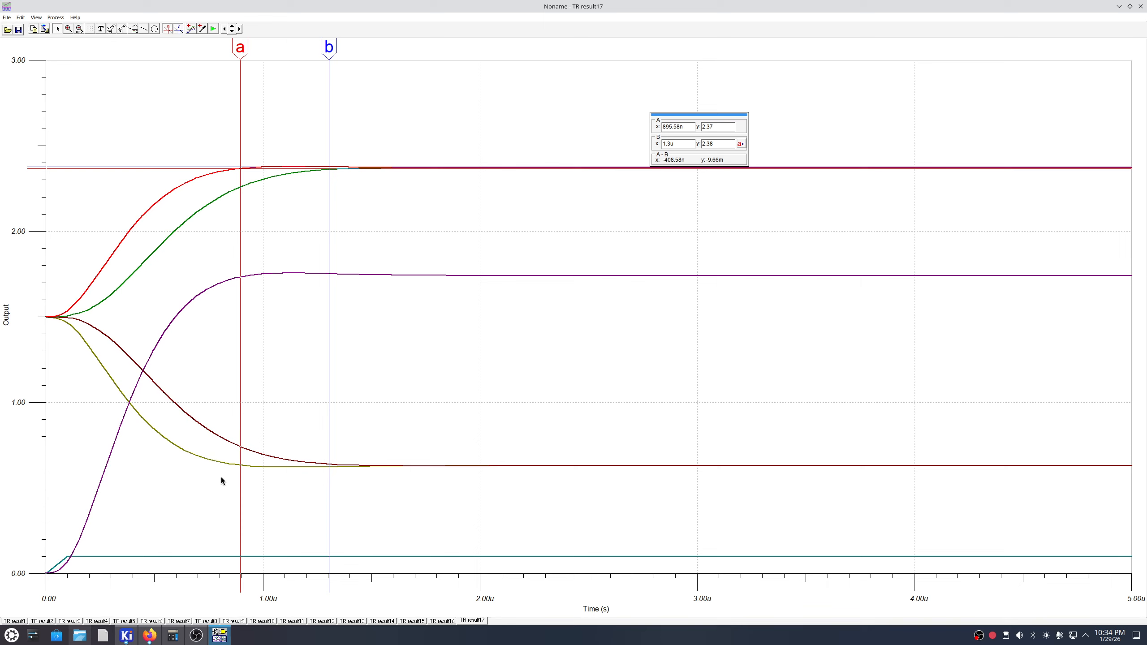
click(230, 464)
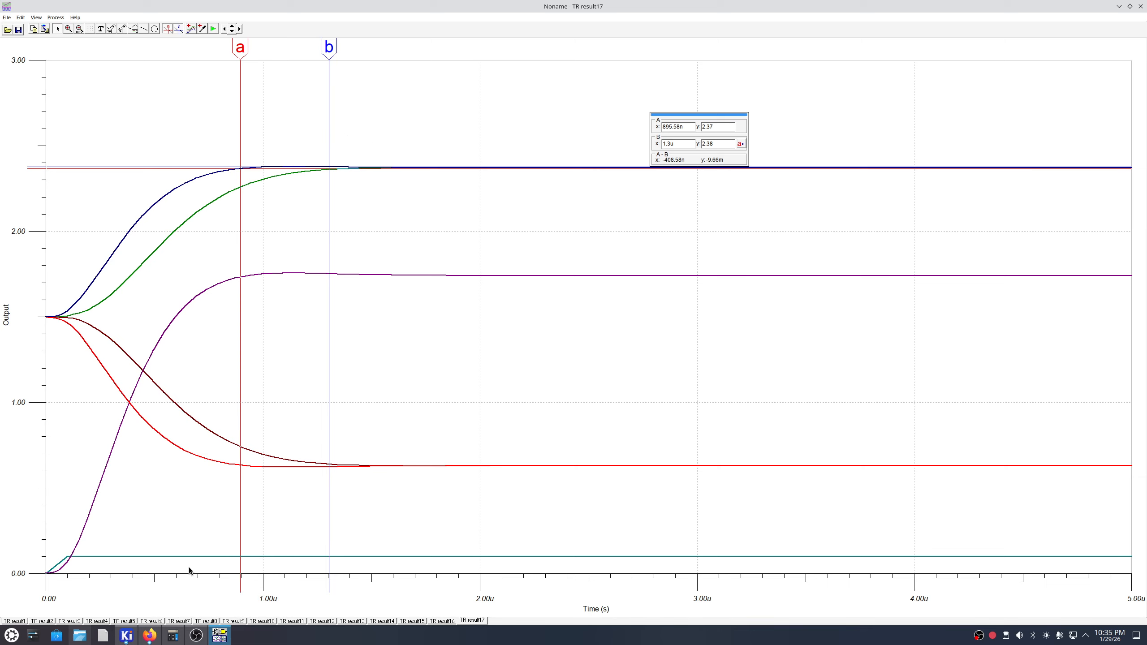
Move the results window off the schematic and set the square-wave amplitude of voltage generator VG1 to 150m.
mouse_move(221, 641)
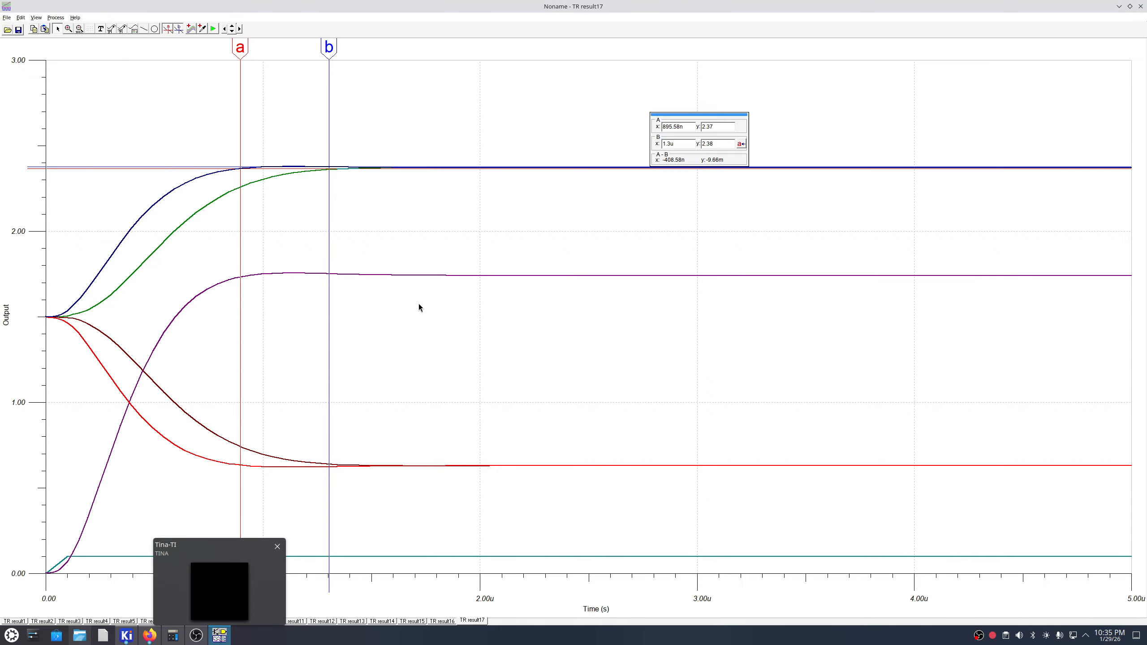
drag(452, 6, 580, 86)
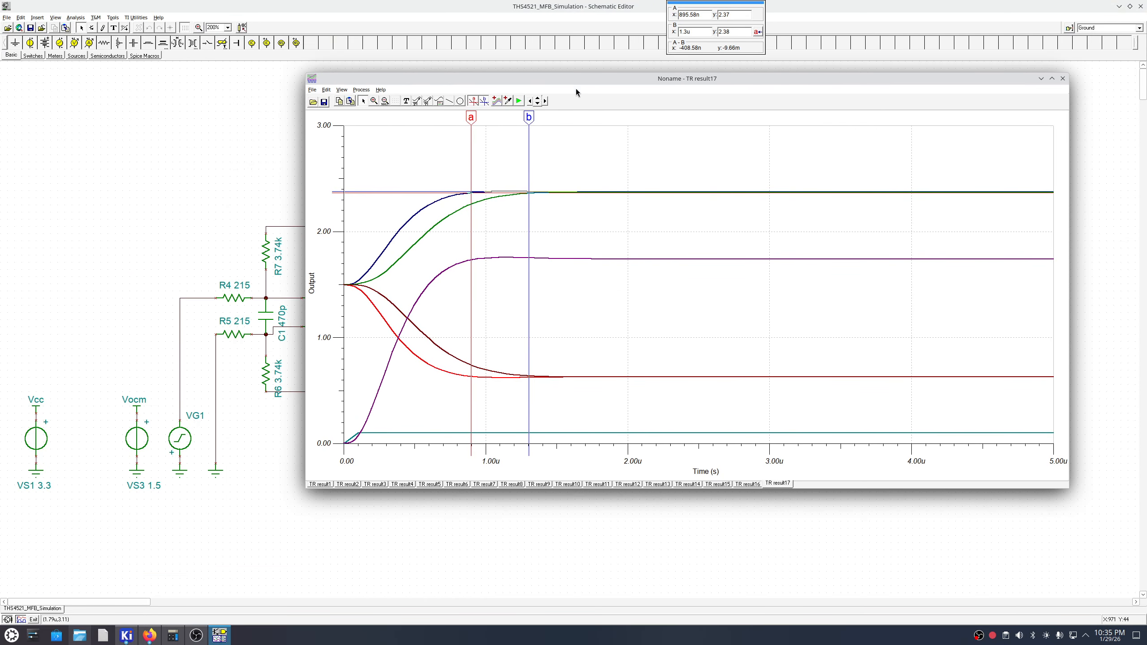
double_click(180, 445)
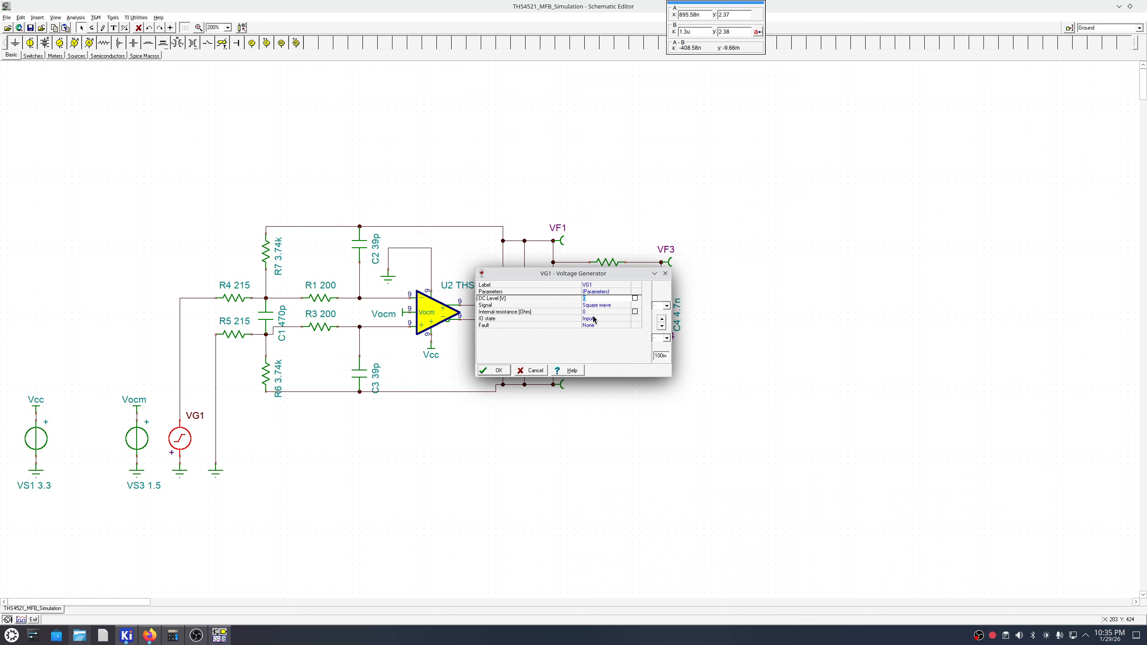
click(623, 306)
click(628, 307)
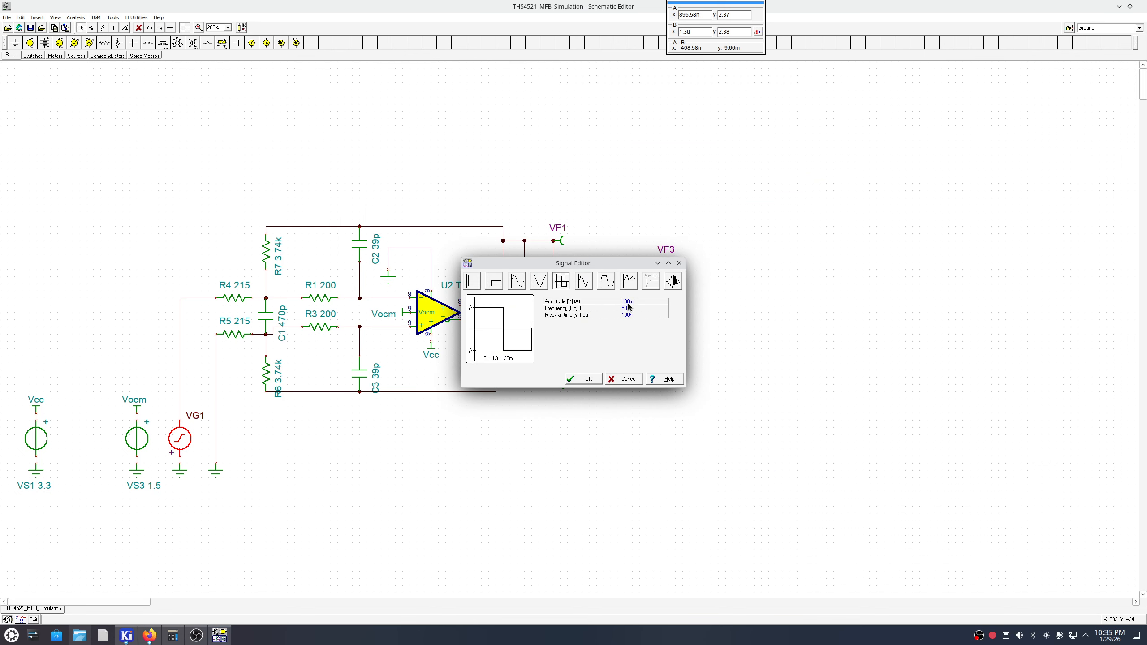
click(623, 302)
click(581, 382)
click(502, 372)
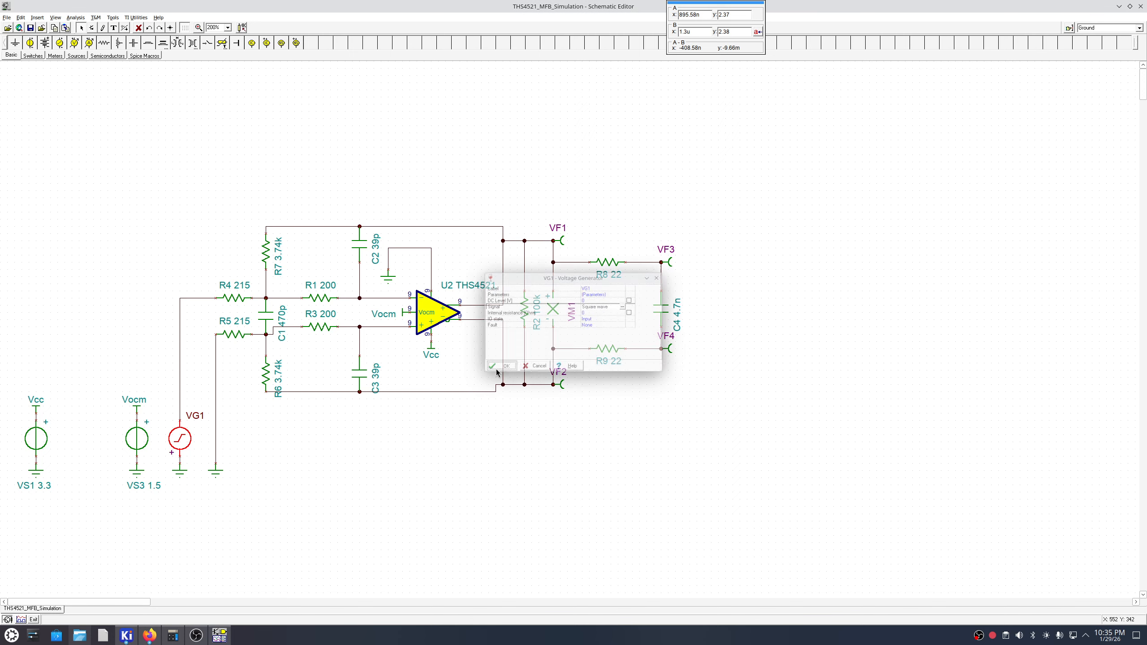
Run the transient analysis with the raised input amplitude and reposition its results window so VG1 stays in view.
click(76, 17)
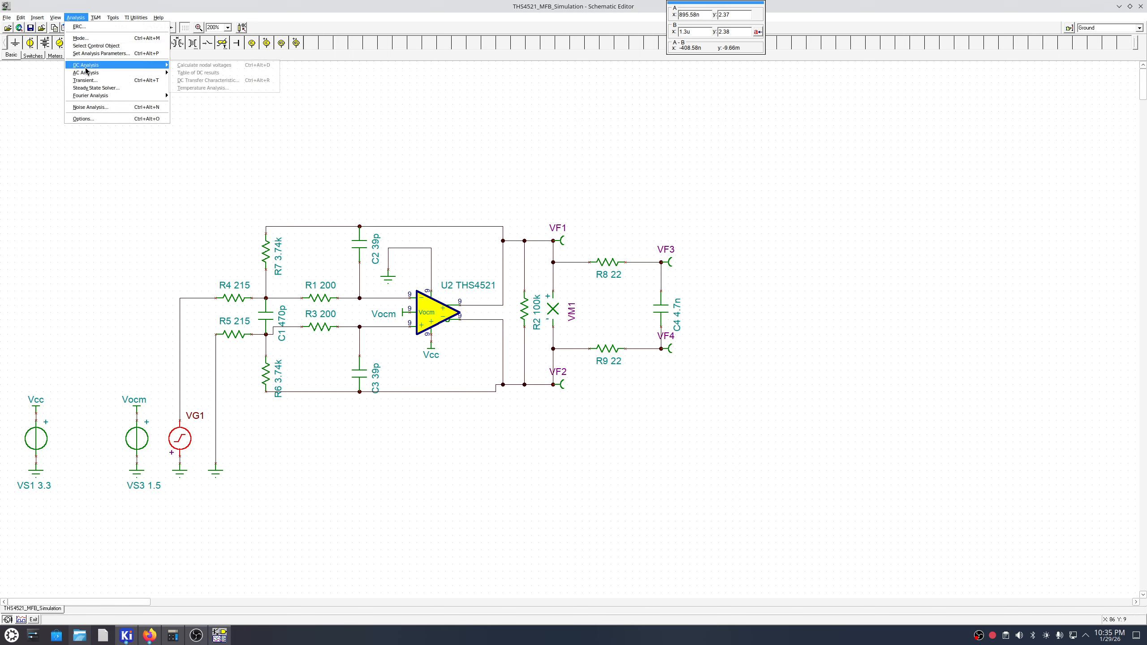
click(91, 77)
click(638, 301)
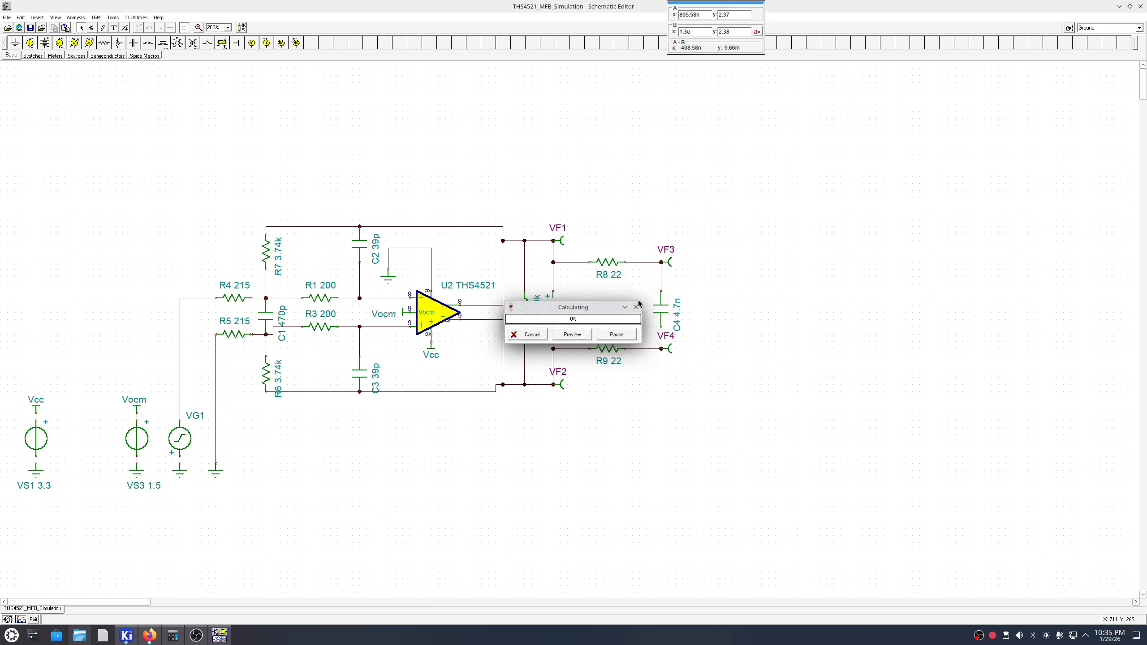
click(220, 636)
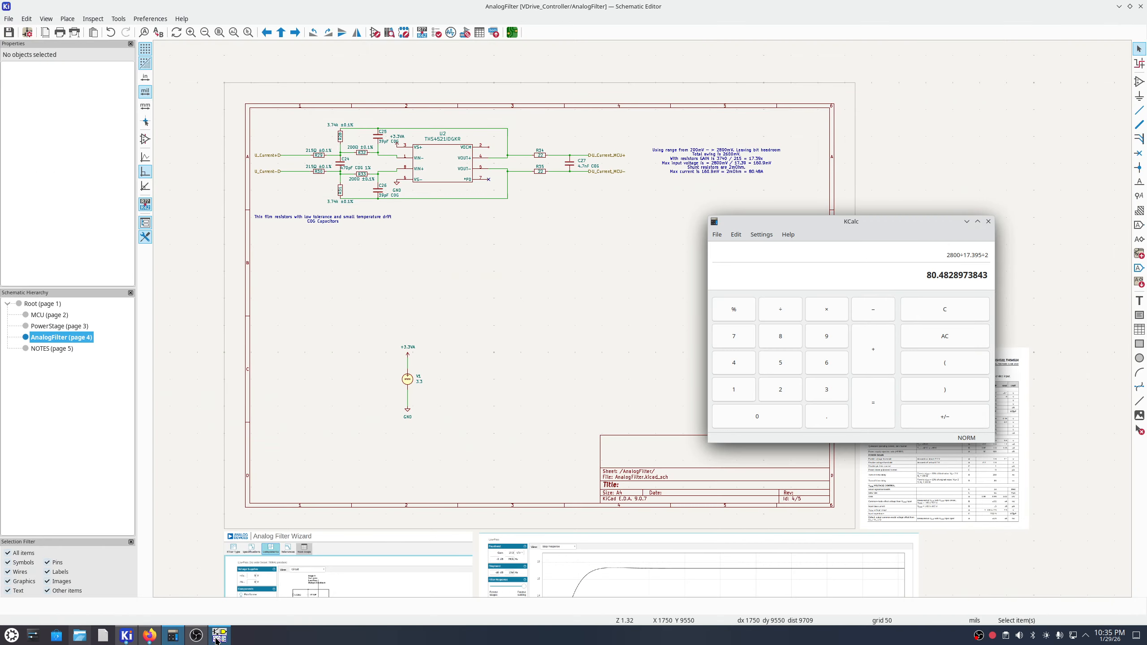
click(219, 637)
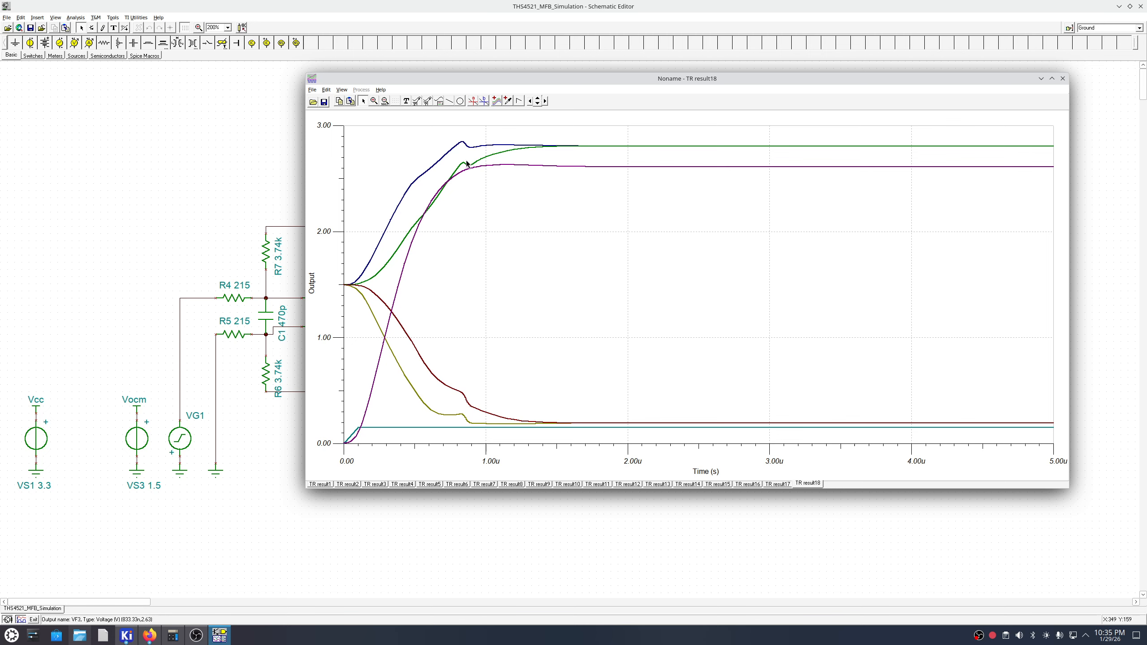
drag(598, 81, 583, 356)
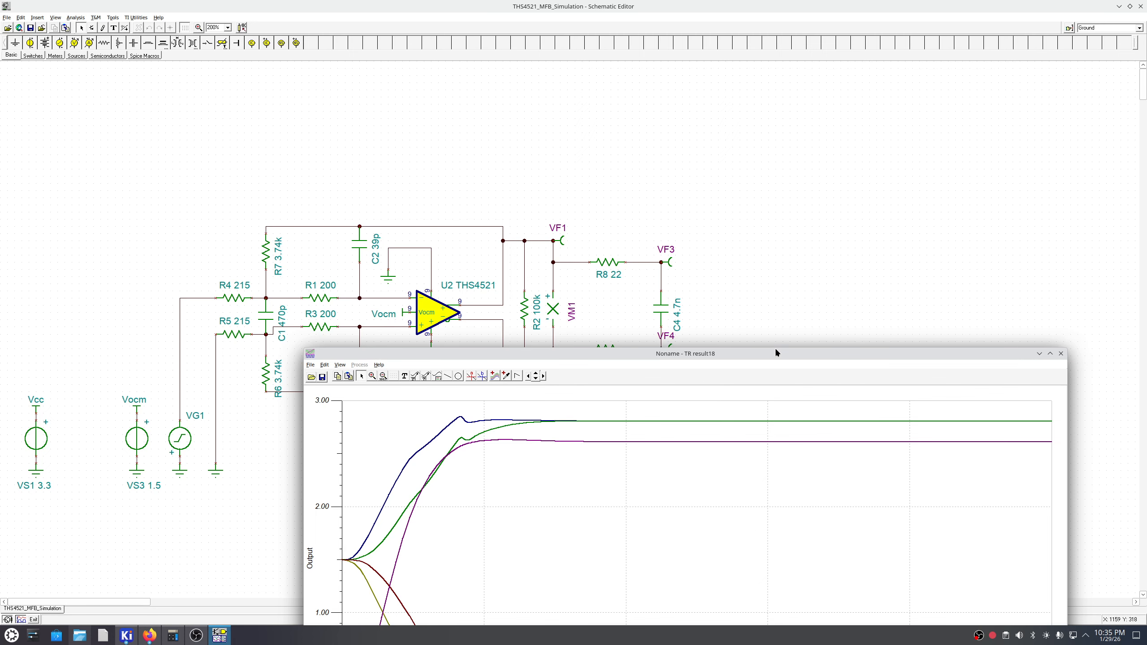
drag(776, 352, 794, 185)
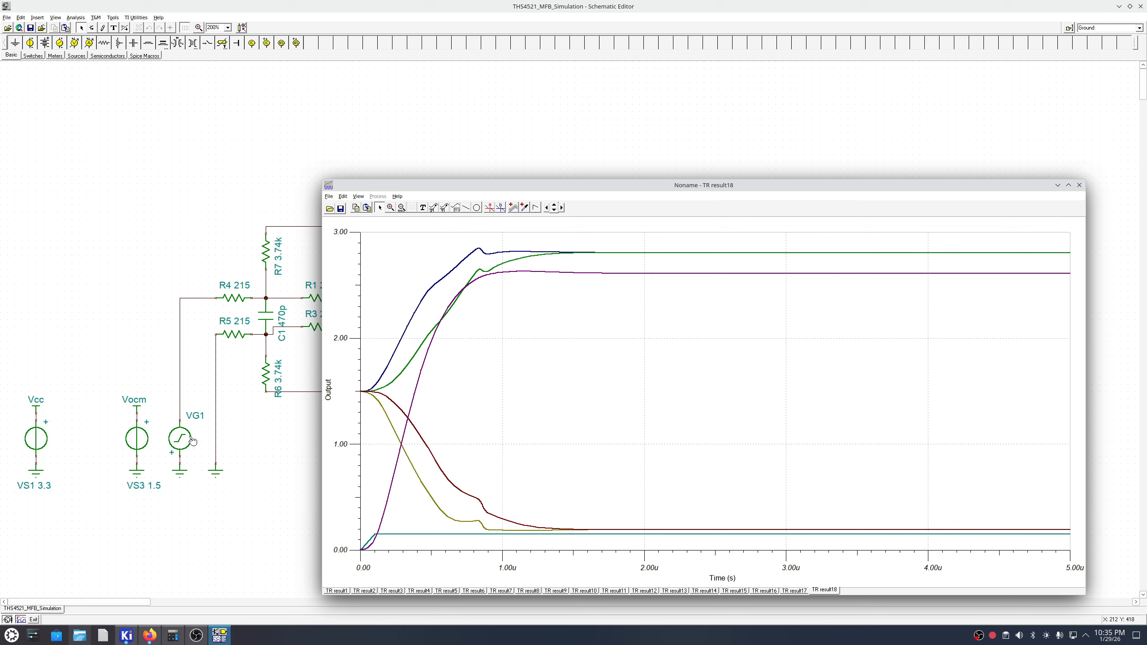
Close the transient results and set output filter capacitor C4 to 2.2n.
click(1079, 185)
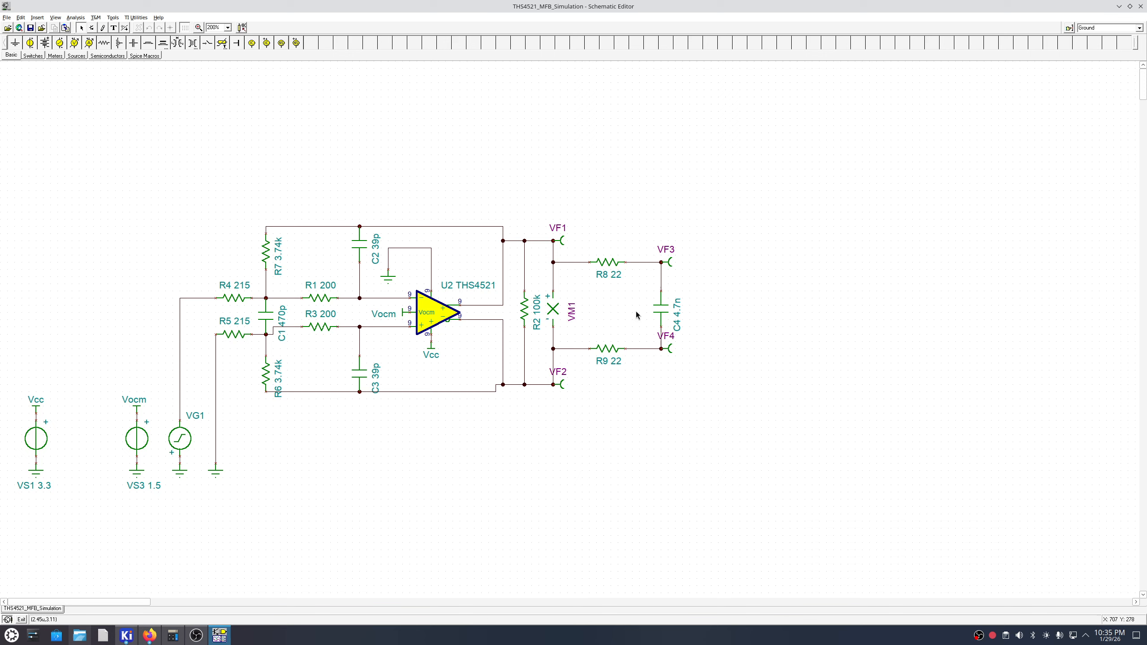
double_click(660, 314)
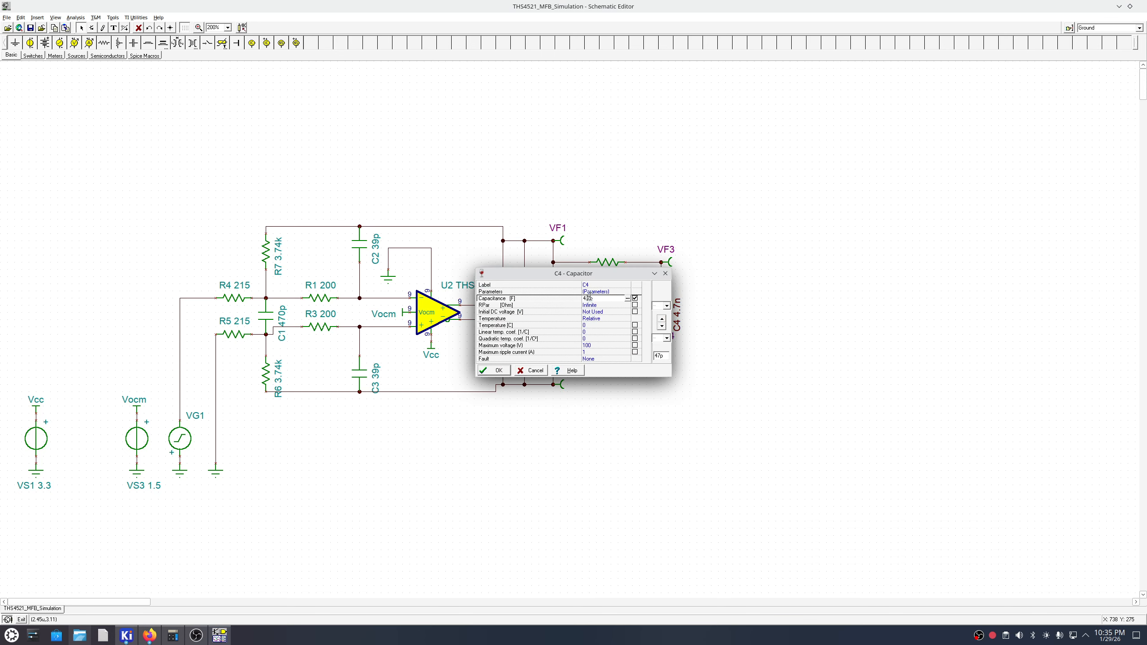
text(2.2n)
click(495, 369)
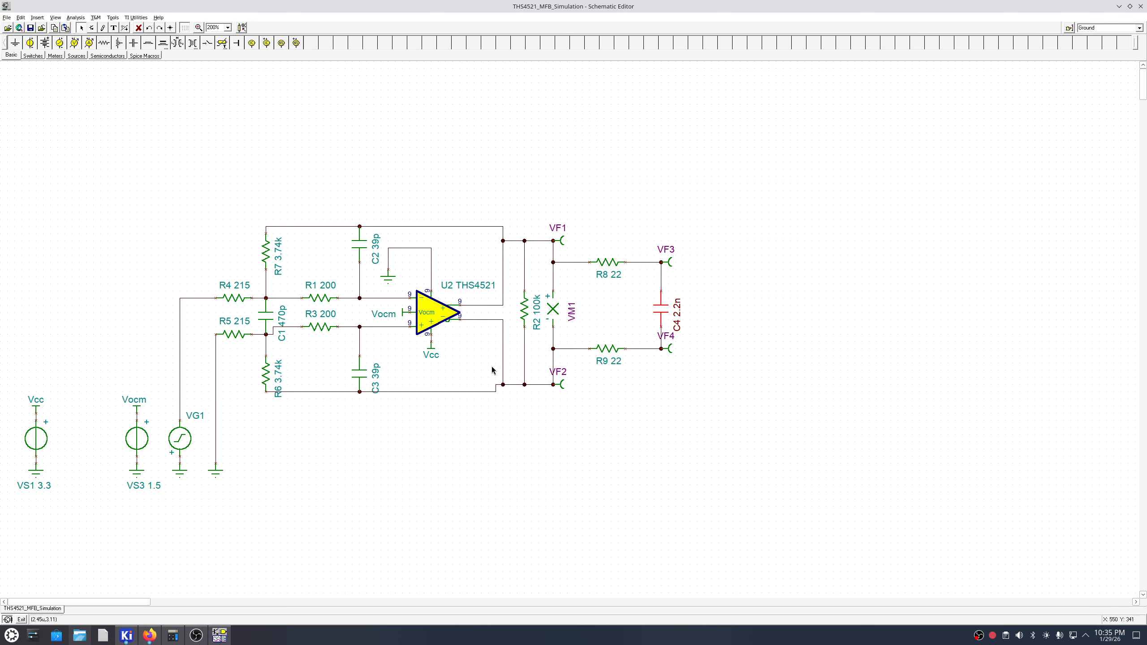
Run the transient analysis with the smaller C4 and shift the results window aside.
click(75, 17)
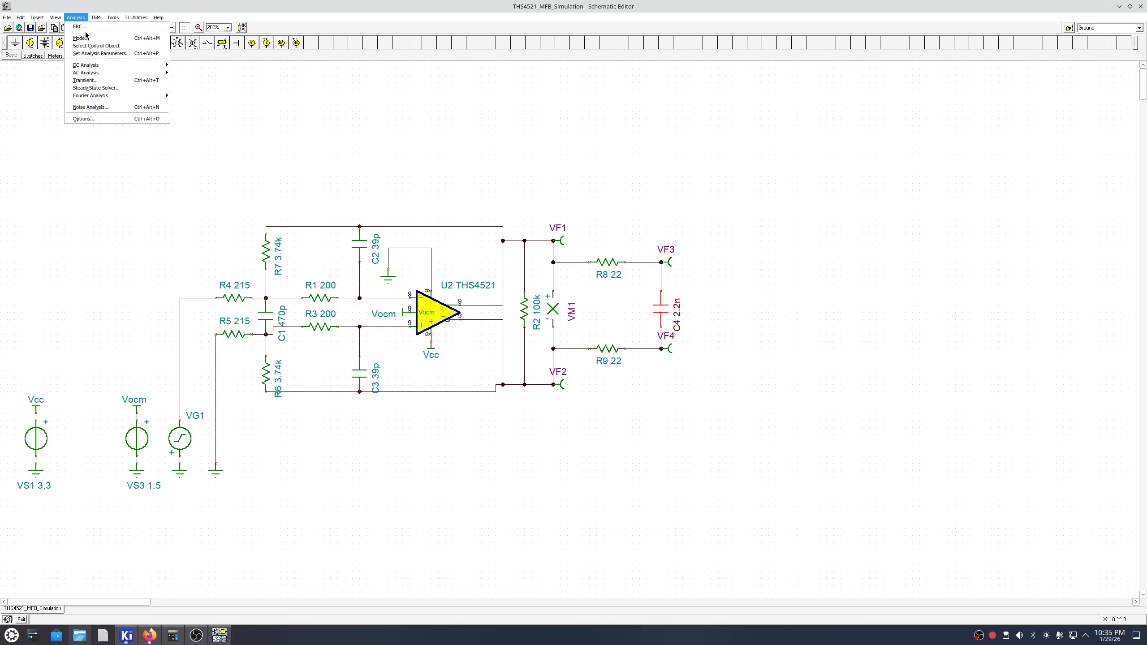
click(91, 80)
click(631, 300)
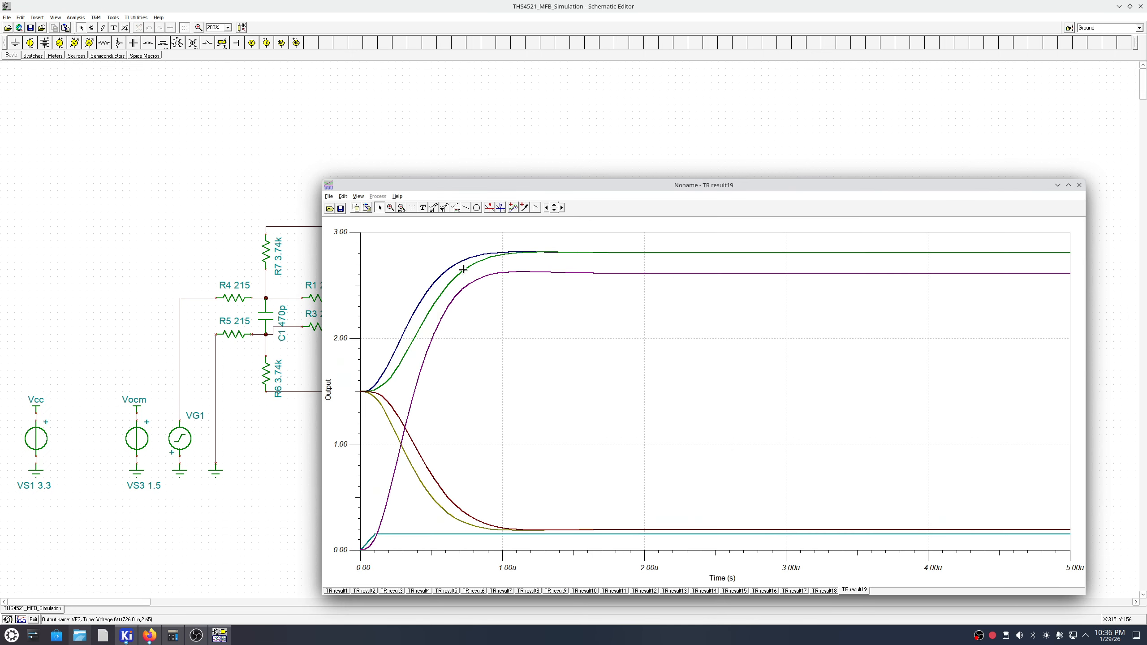
drag(533, 185, 587, 153)
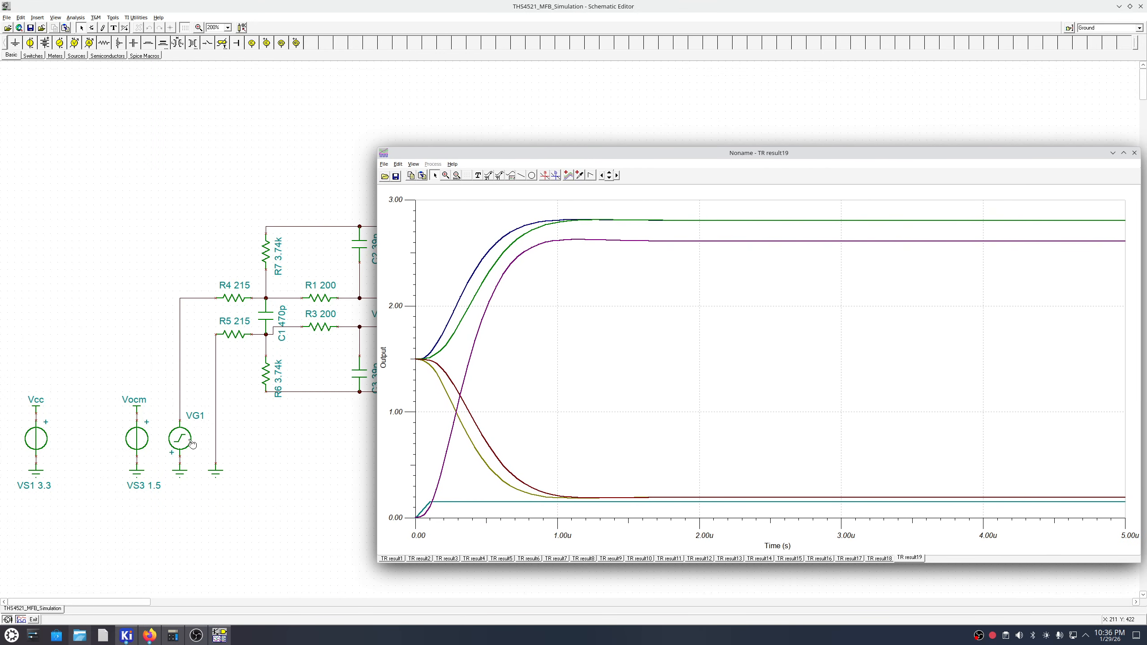
Close the transient results and set capacitor C4 back to 4.7n.
click(1134, 153)
double_click(656, 317)
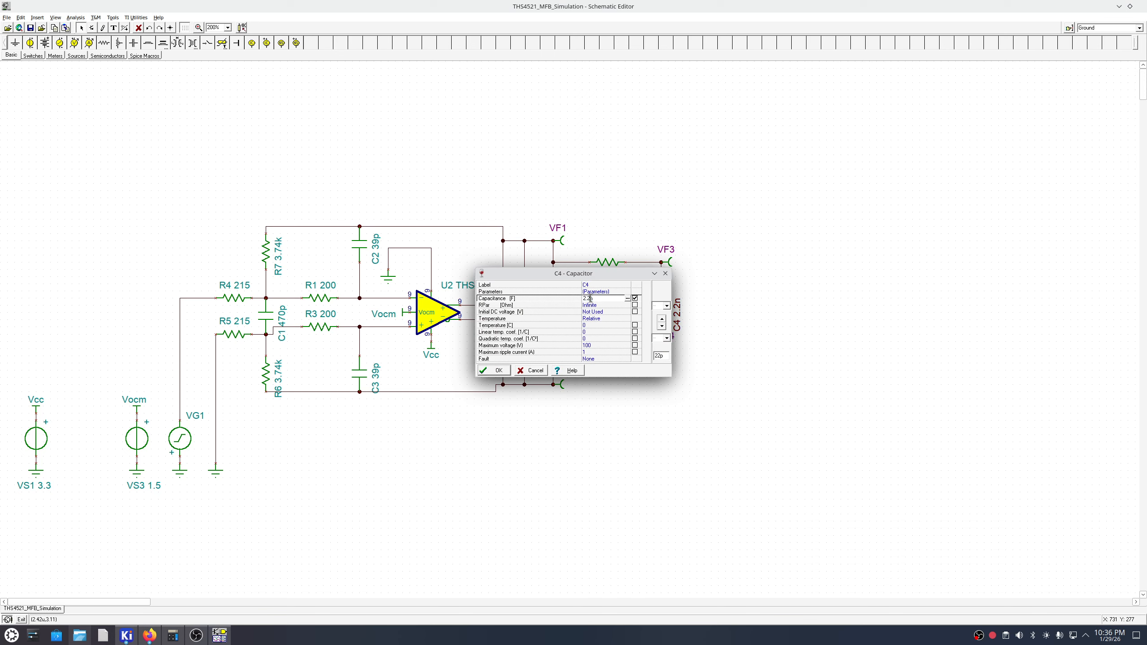
drag(589, 299, 569, 300)
text(4.7n)
click(496, 371)
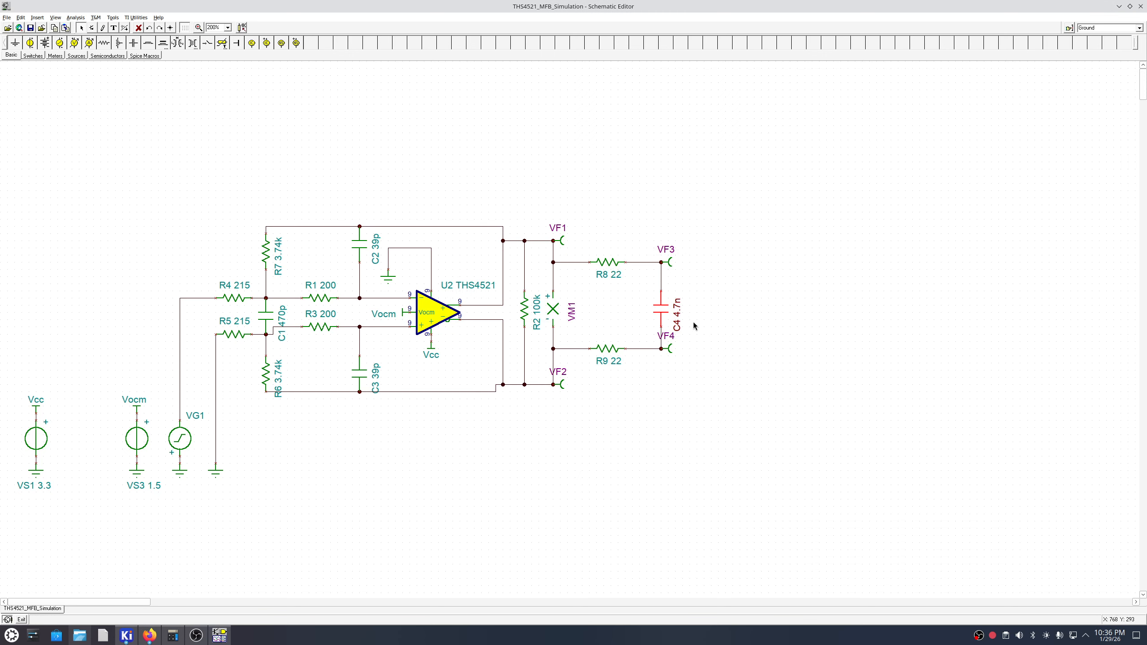
Reduce the square-wave amplitude of voltage generator VG1 to about 140 mV.
double_click(180, 441)
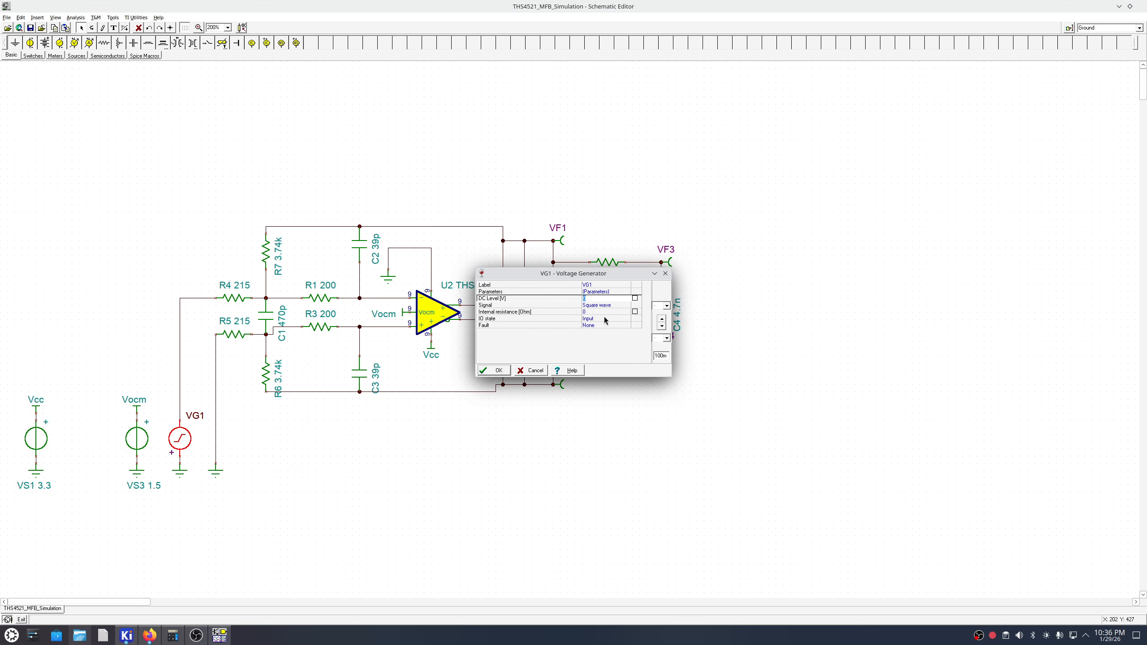
click(617, 306)
click(628, 306)
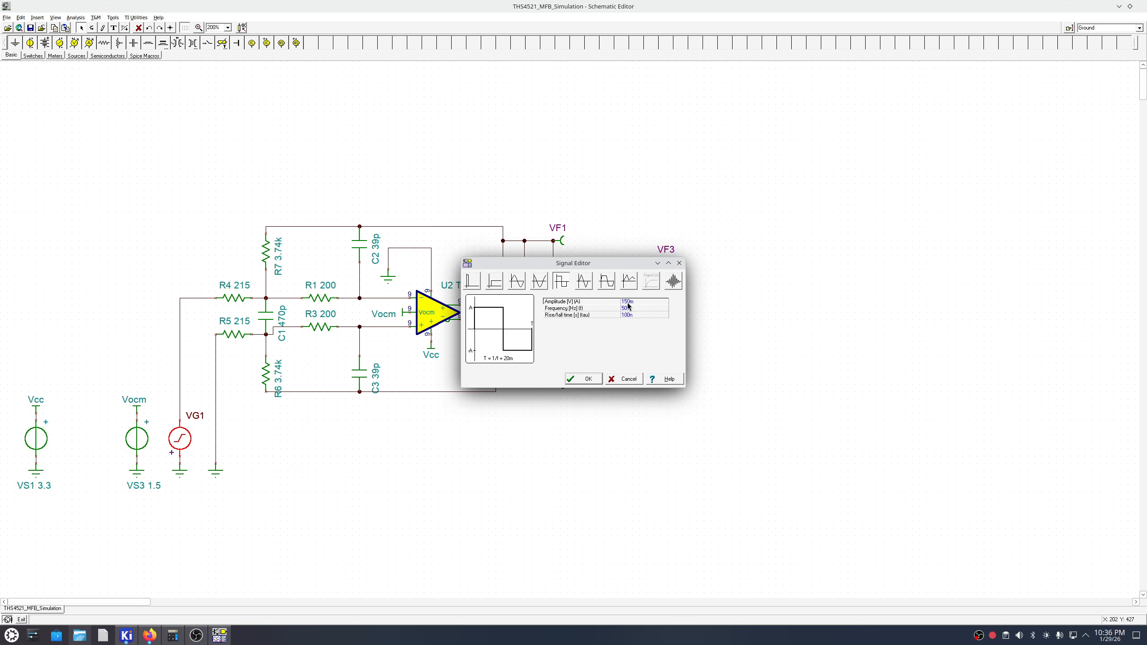
click(627, 301)
click(581, 381)
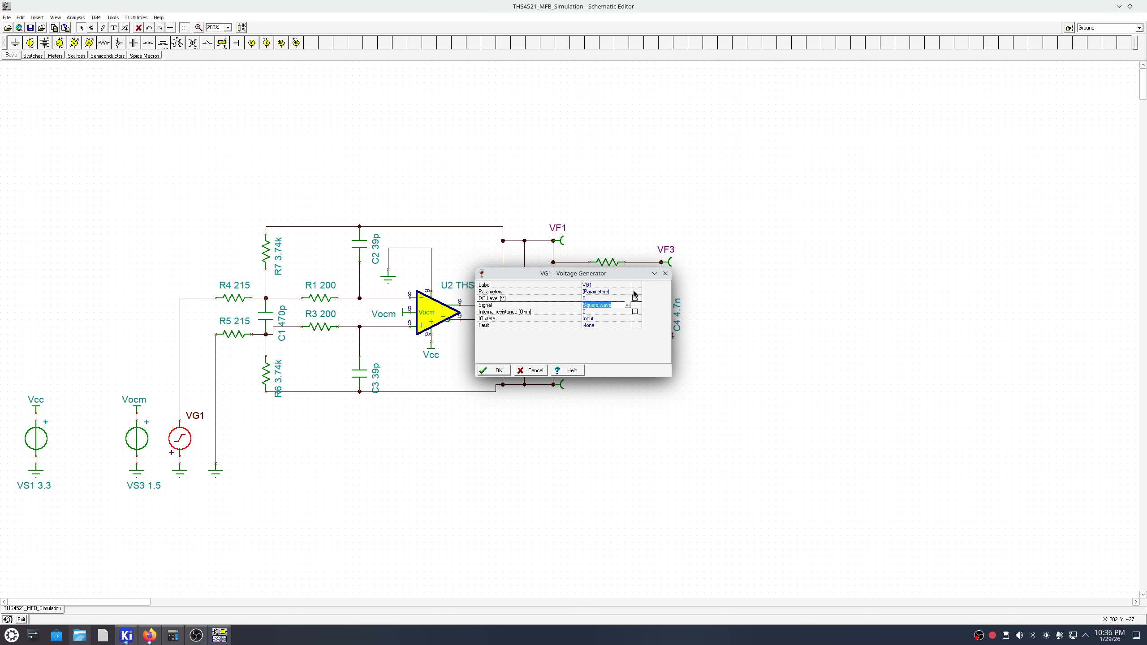
click(493, 370)
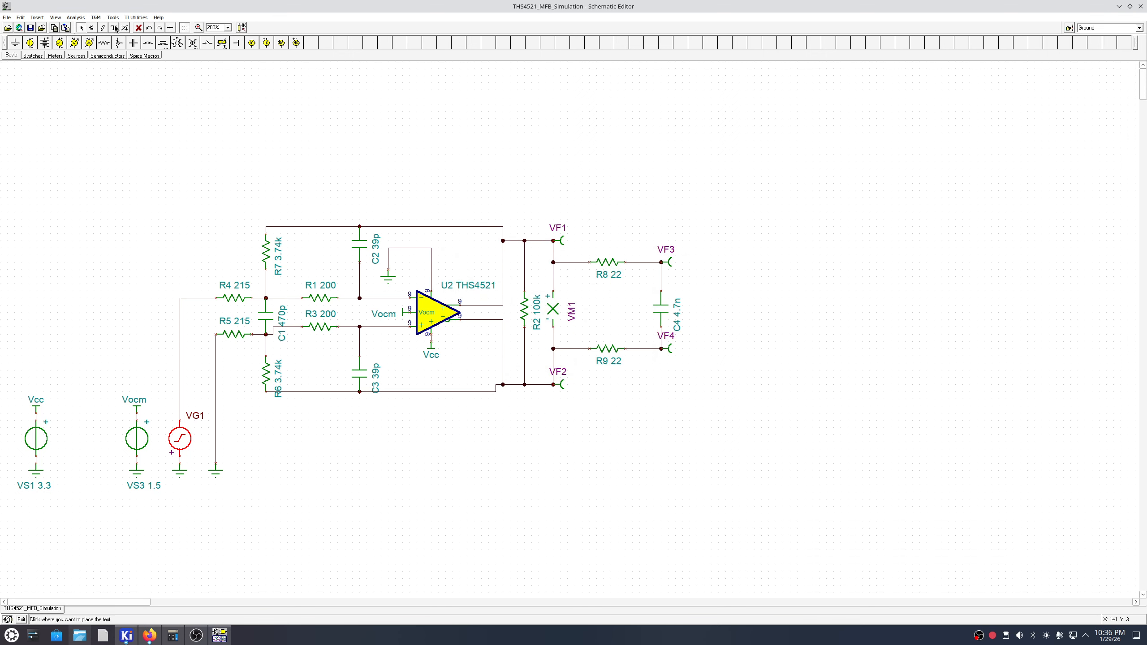
Run the transient analysis from 0 to 5u with the reduced amplitude, and minimize the results window after viewing the curves.
click(76, 17)
click(85, 80)
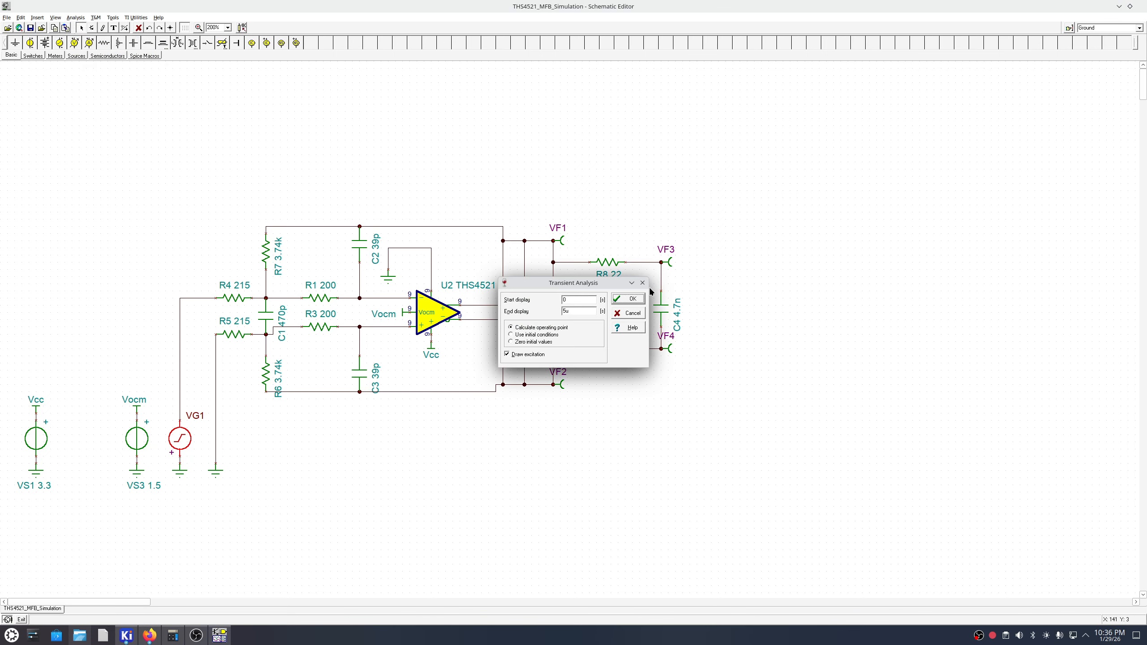
click(631, 300)
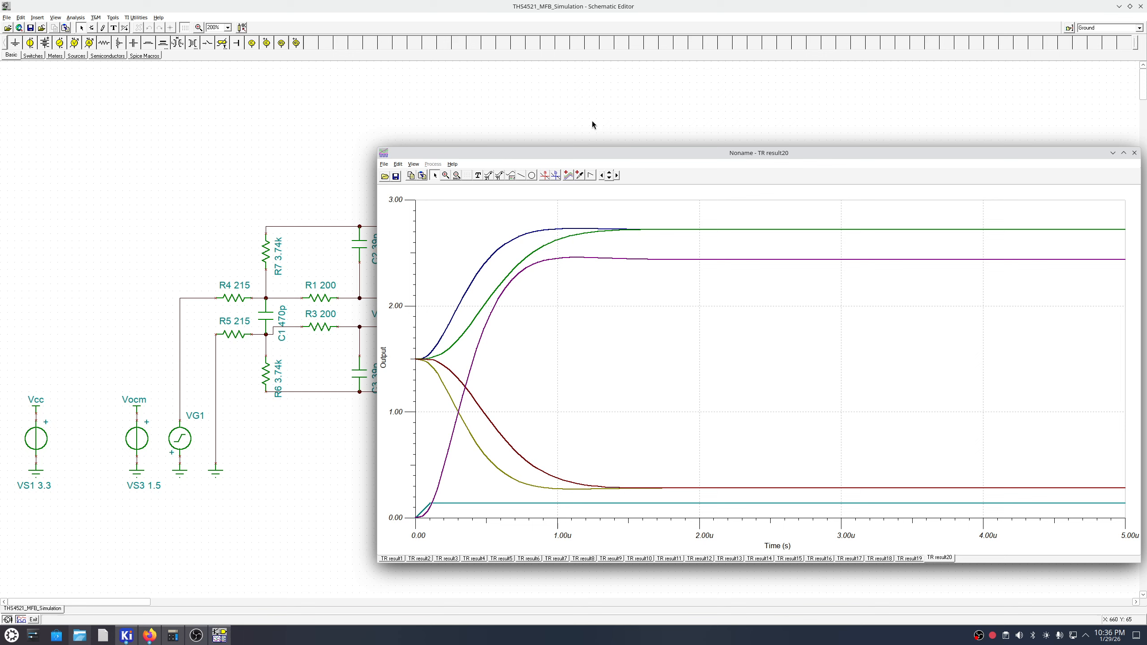
click(1112, 153)
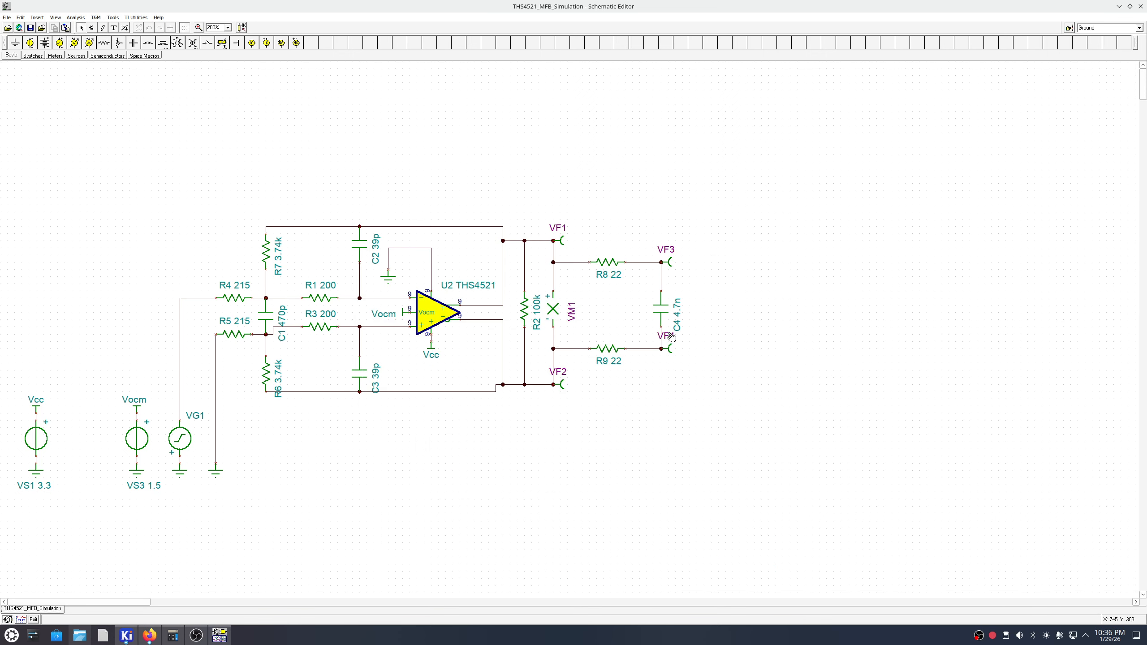
Switch to KCalc and calculate the maximum current for a 140 mV input across the 2 mOhm shunt.
click(173, 635)
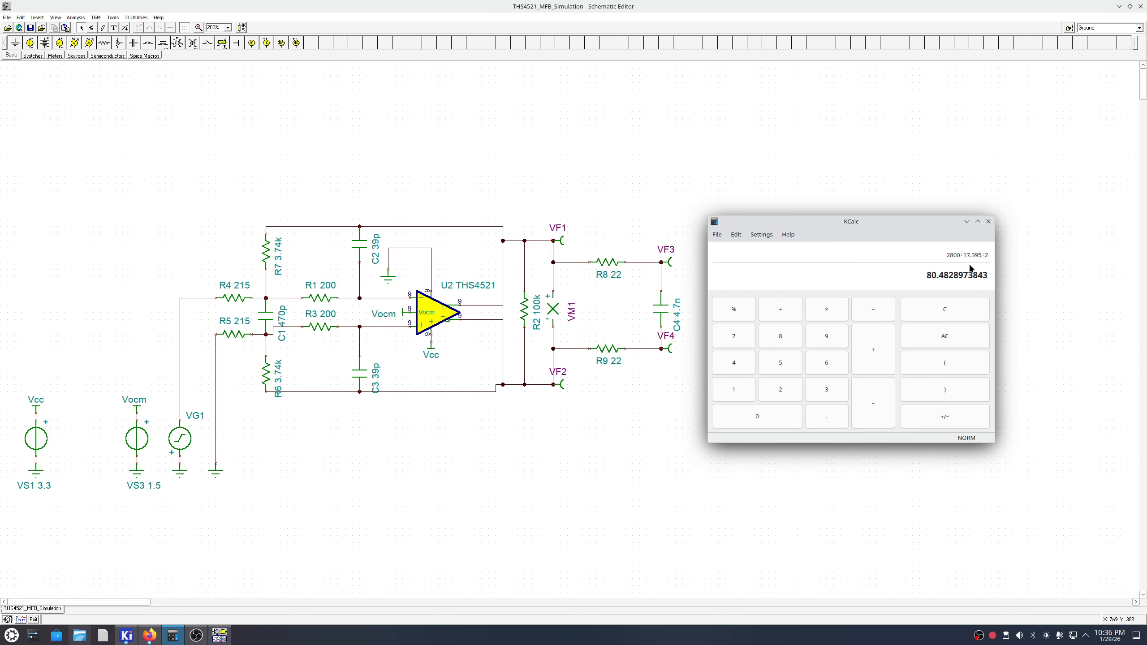
click(911, 311)
text(140/)
In KiCad's AnalogFilter sheet, append "Max current is actually 140mV = 2mOhm = 70A with the 4.7nF charge bucket" to the calculation note and reposition it slightly.
click(126, 635)
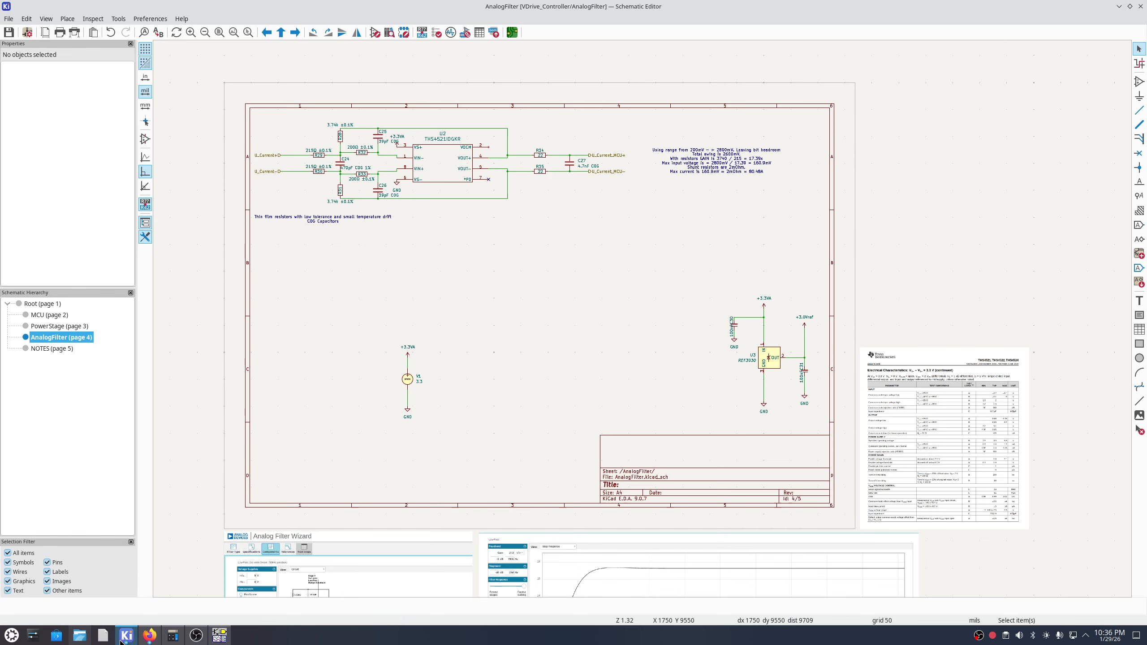
scroll(728, 191, up, 2)
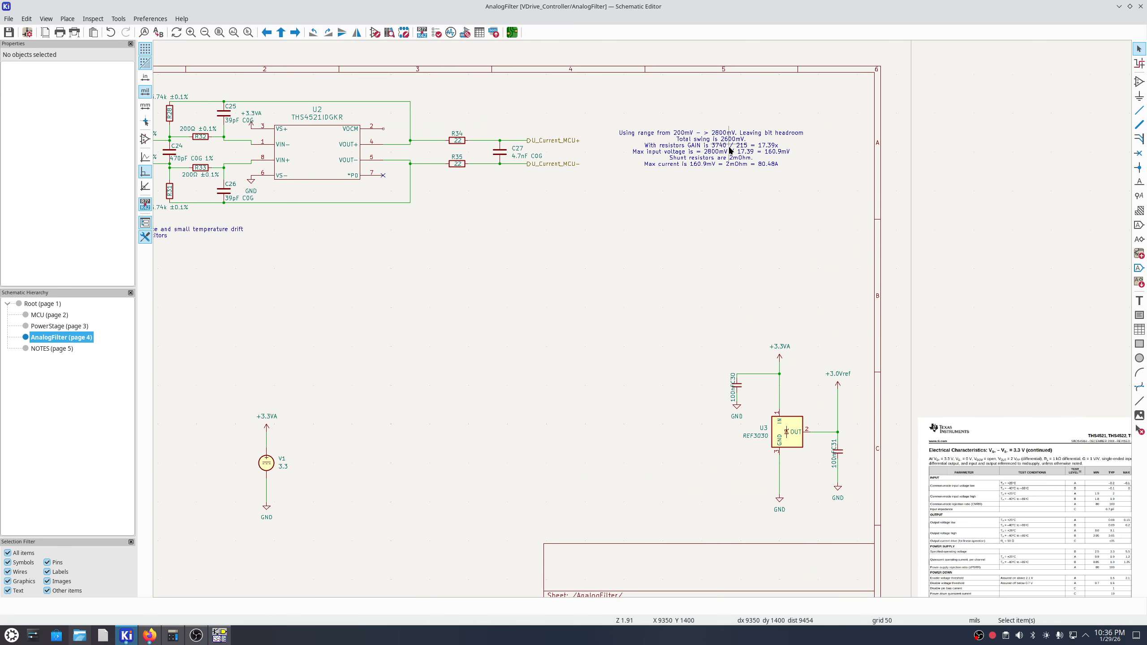
double_click(728, 167)
click(508, 409)
key(Return)
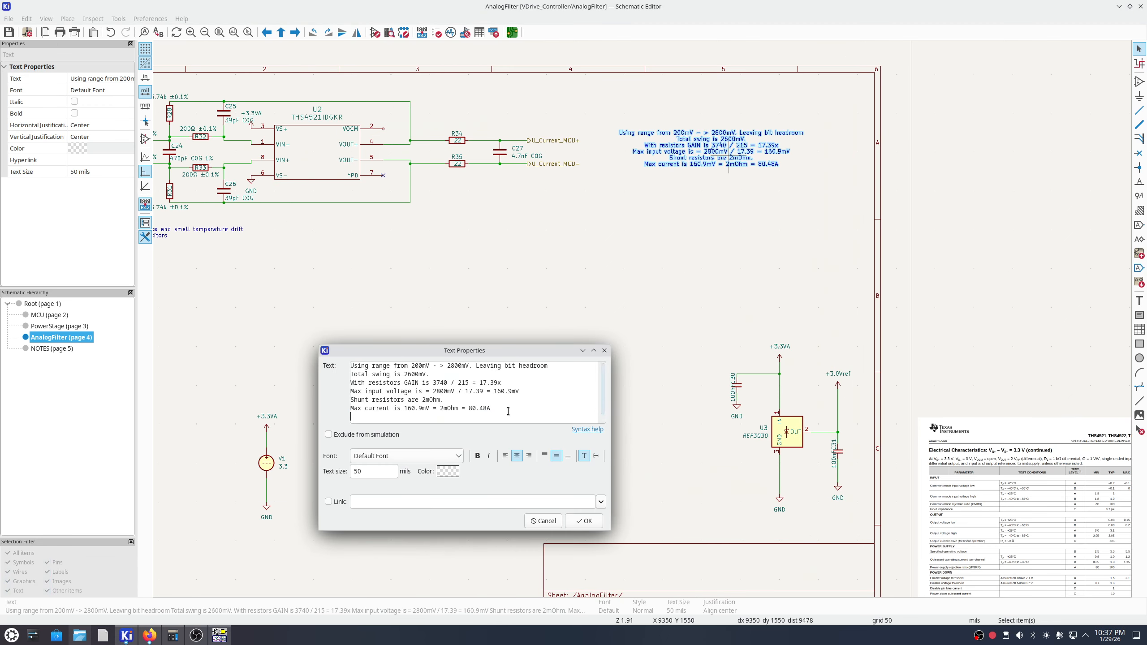
text(Max curre)
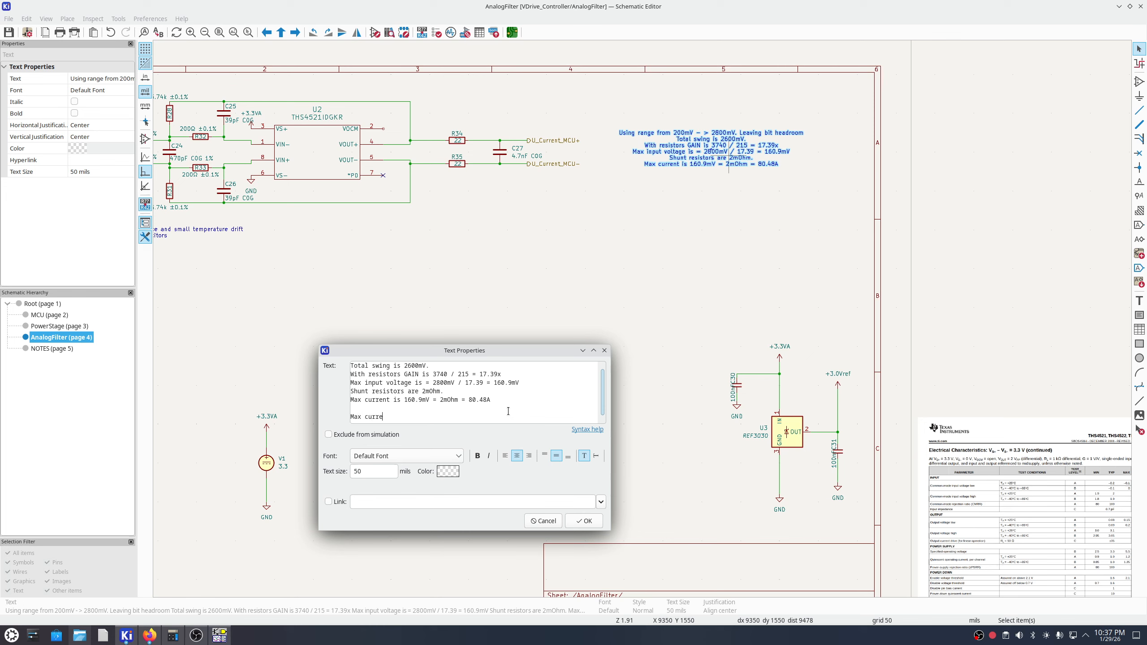
text(nt is actually 140mV = 2mOhm = 70A with the 4.7nF charge)
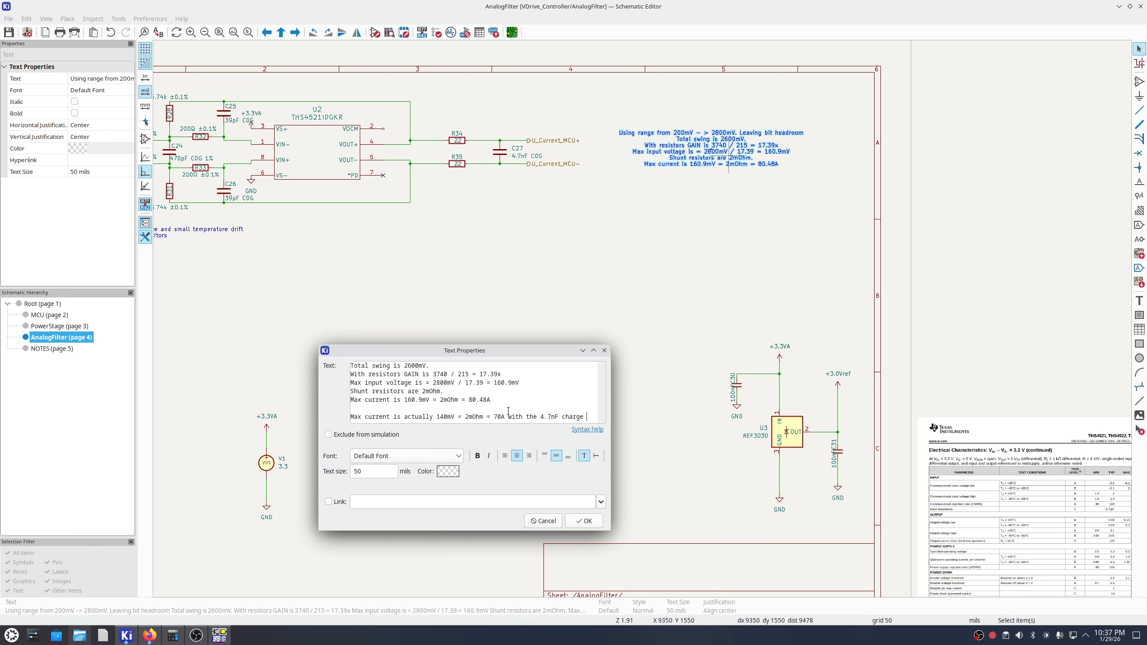
text(bucket)
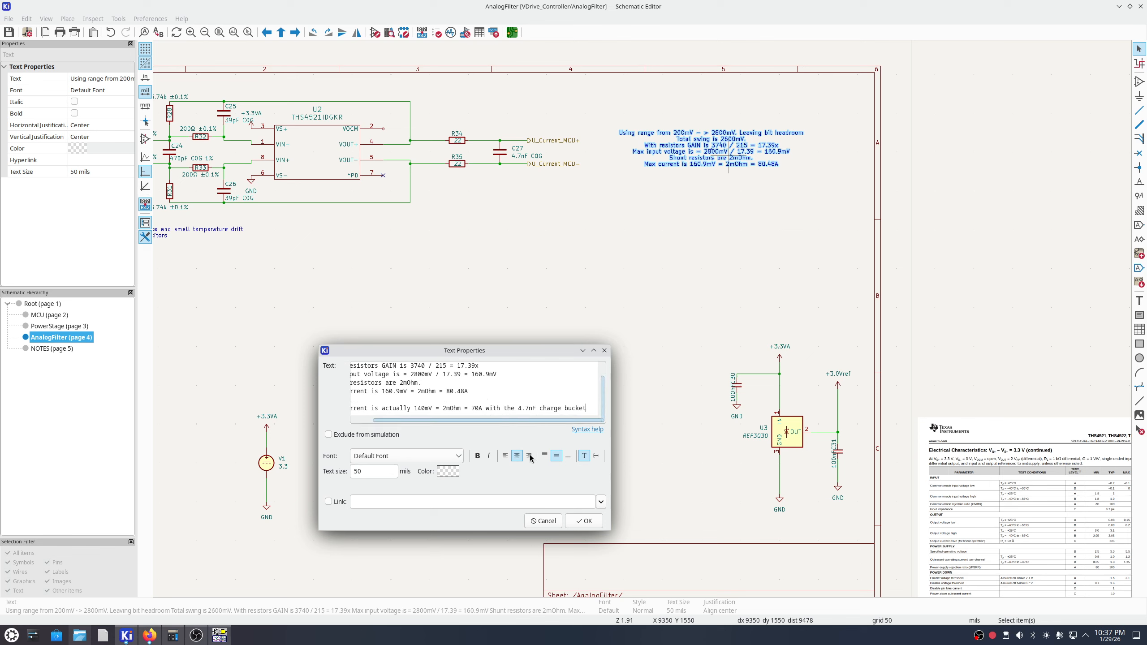
click(583, 520)
drag(725, 160, 714, 161)
click(631, 256)
middle_drag(460, 279, 547, 287)
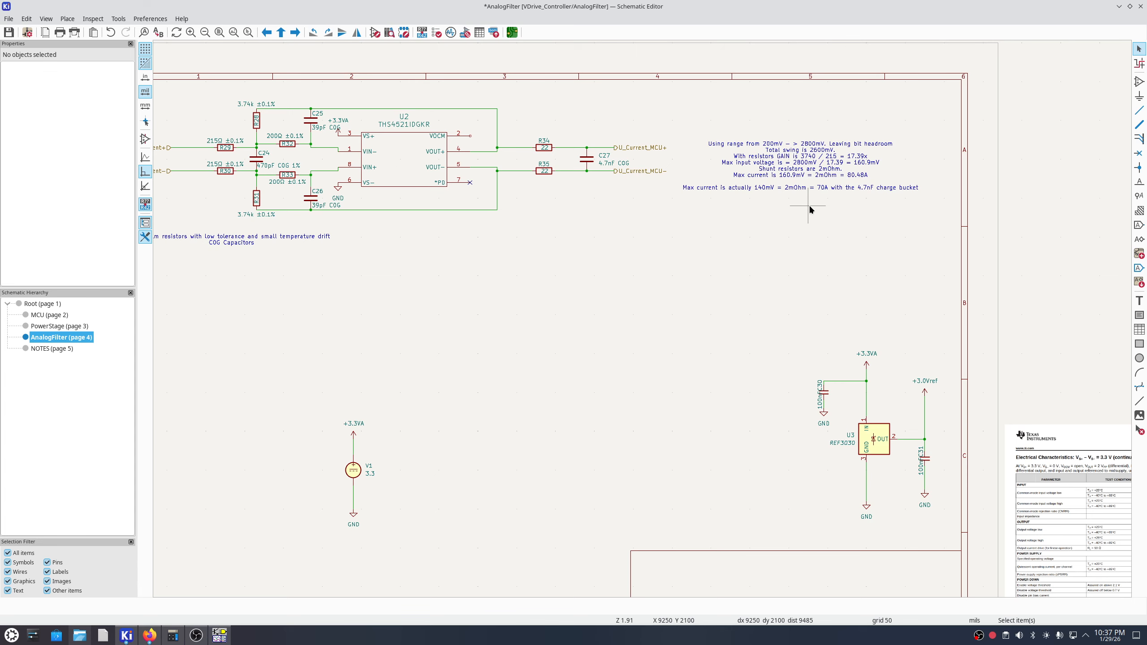
Move the thin film resistor and C0G capacitor note to just below the gain and current calculation note.
scroll(423, 307, down, 3)
middle_drag(421, 310, 418, 274)
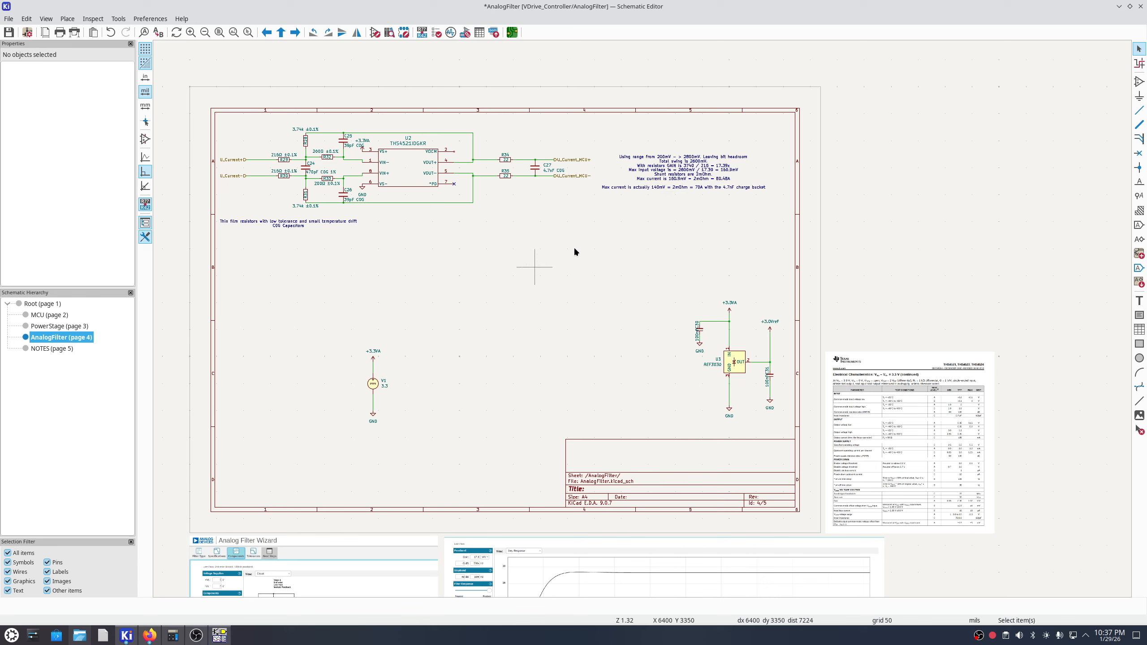
scroll(560, 209, up, 1)
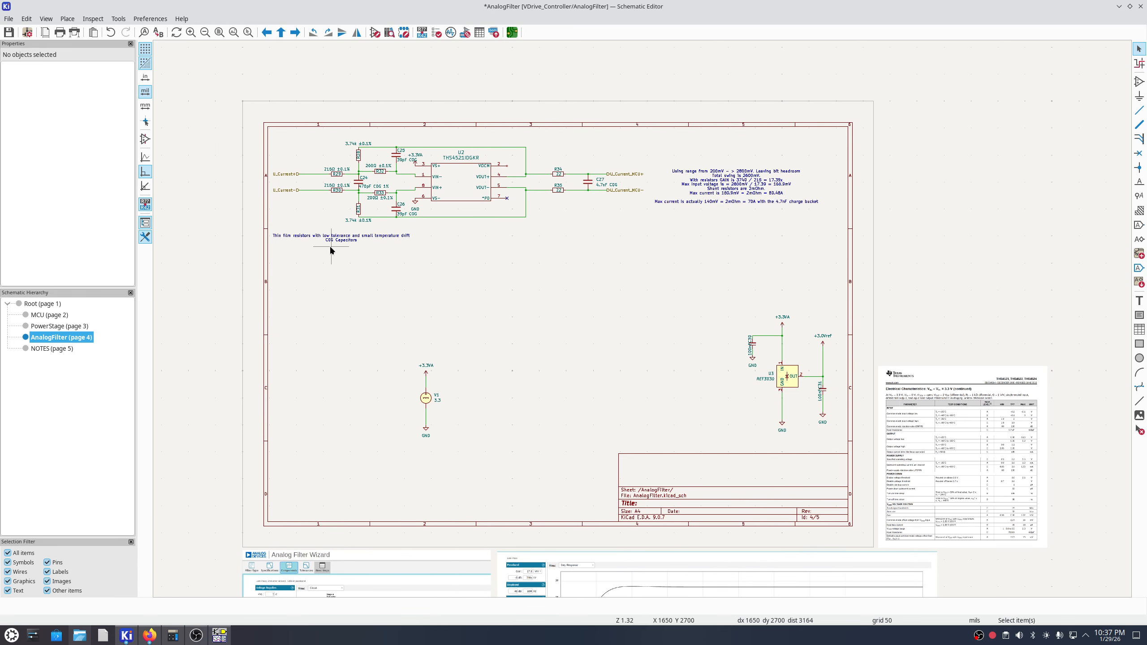
scroll(328, 249, up, 1)
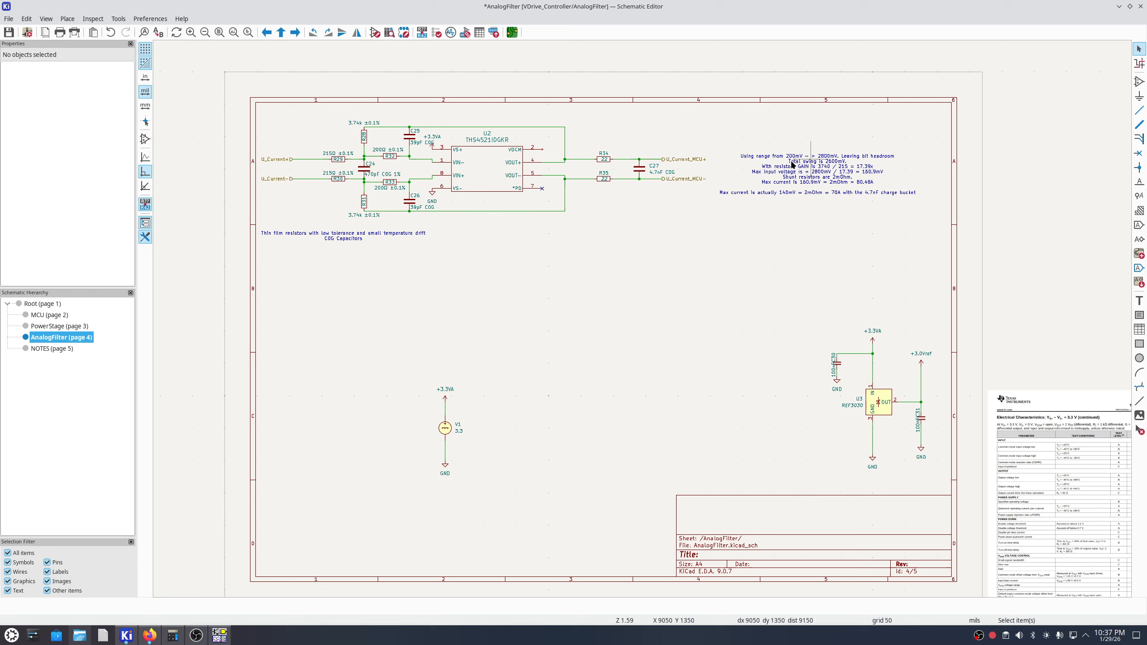
middle_drag(594, 199, 613, 226)
click(409, 261)
drag(376, 265, 839, 233)
scroll(647, 197, up, 1)
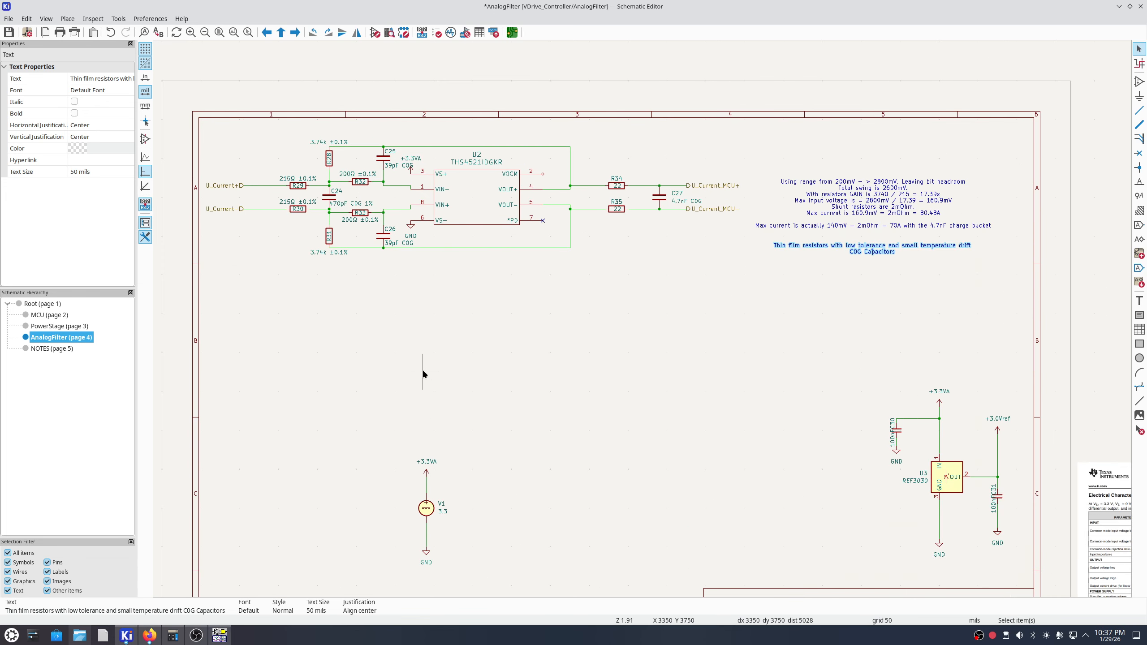
Move the V1 voltage source with its +3.3VA and GND symbols beside the REF3030 reference circuit.
middle_drag(427, 373, 399, 277)
drag(426, 482, 356, 338)
drag(398, 416, 829, 392)
click(667, 357)
middle_drag(679, 243, 719, 373)
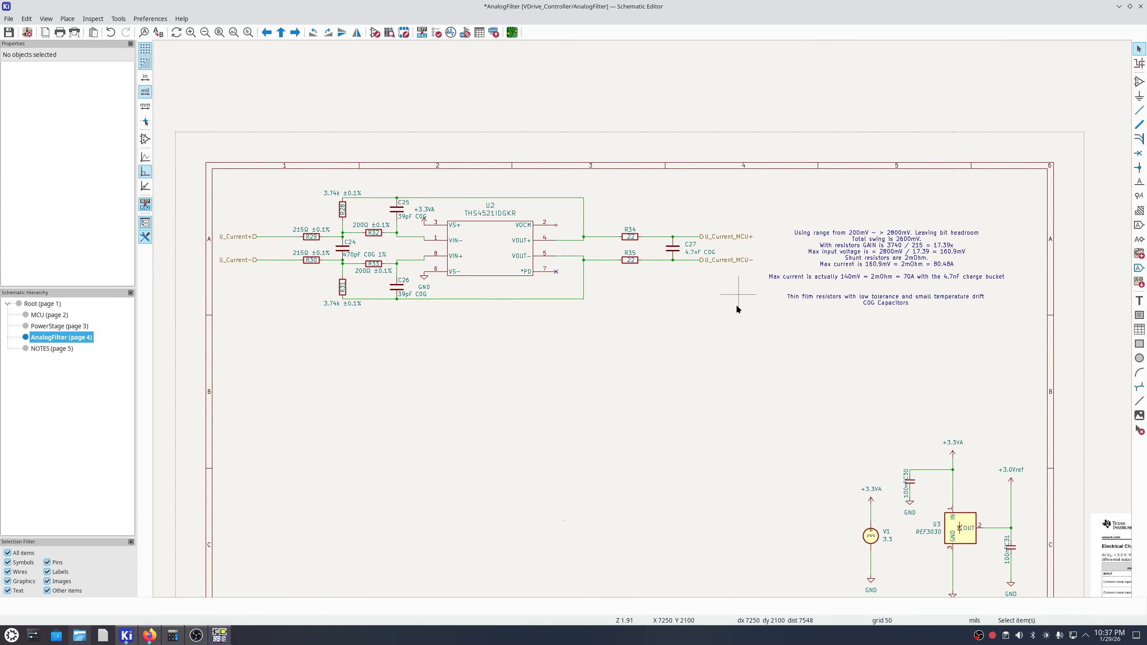
Inspect the THS4521IDGKR amplifier's symbol properties, including its simulation and LCSC part fields, and leave them without saving changes.
click(485, 258)
double_click(485, 259)
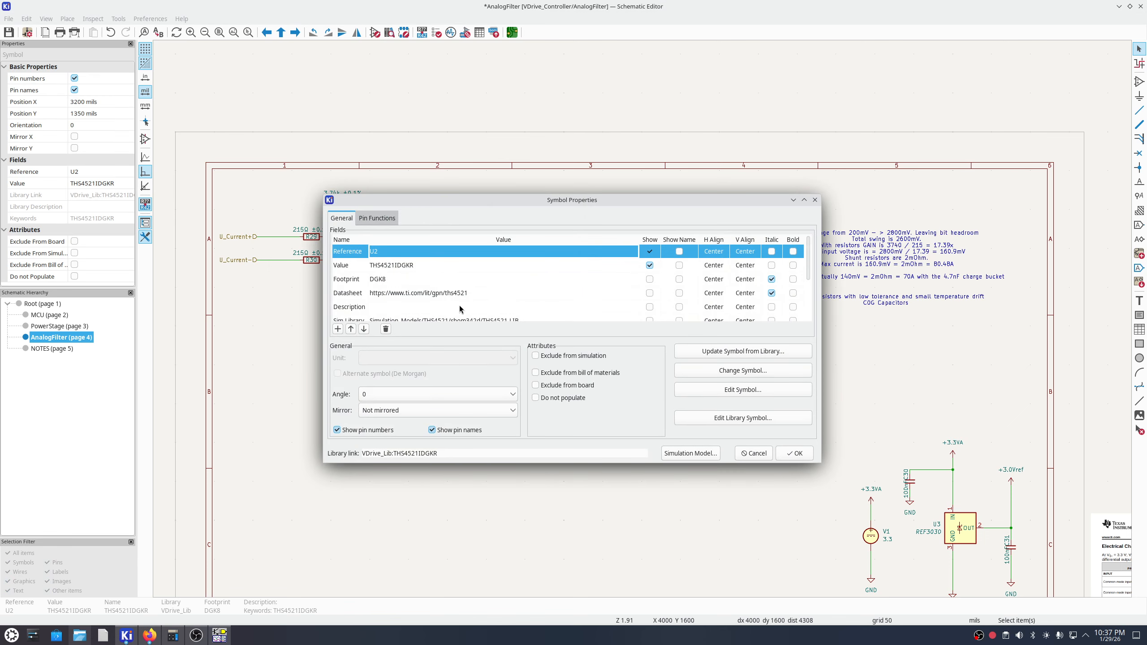
scroll(392, 310, down, 5)
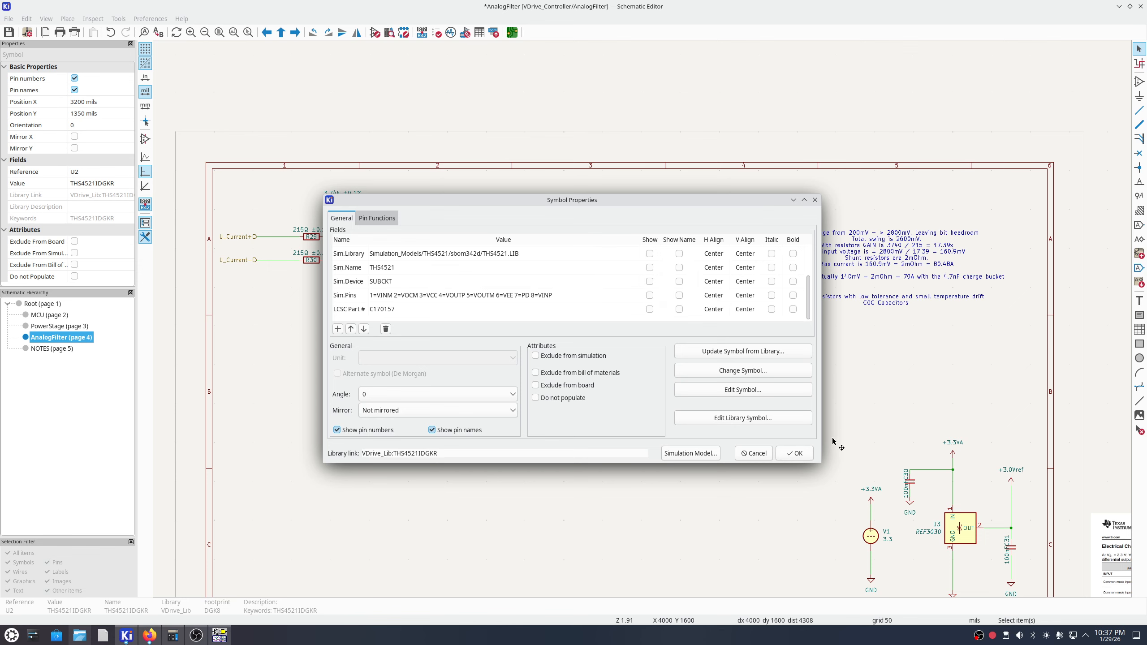
click(753, 453)
click(643, 304)
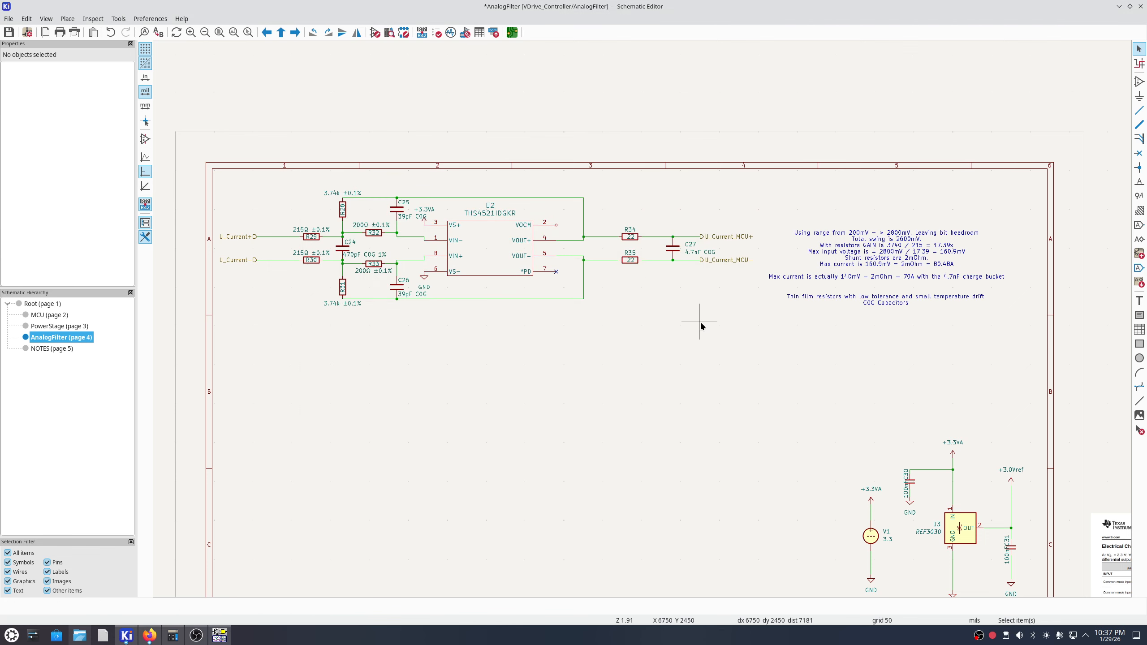
Draw a rectangle of about 7050 by 2000 mils around the current-sense filter circuit.
drag(720, 352, 418, 453)
click(1139, 344)
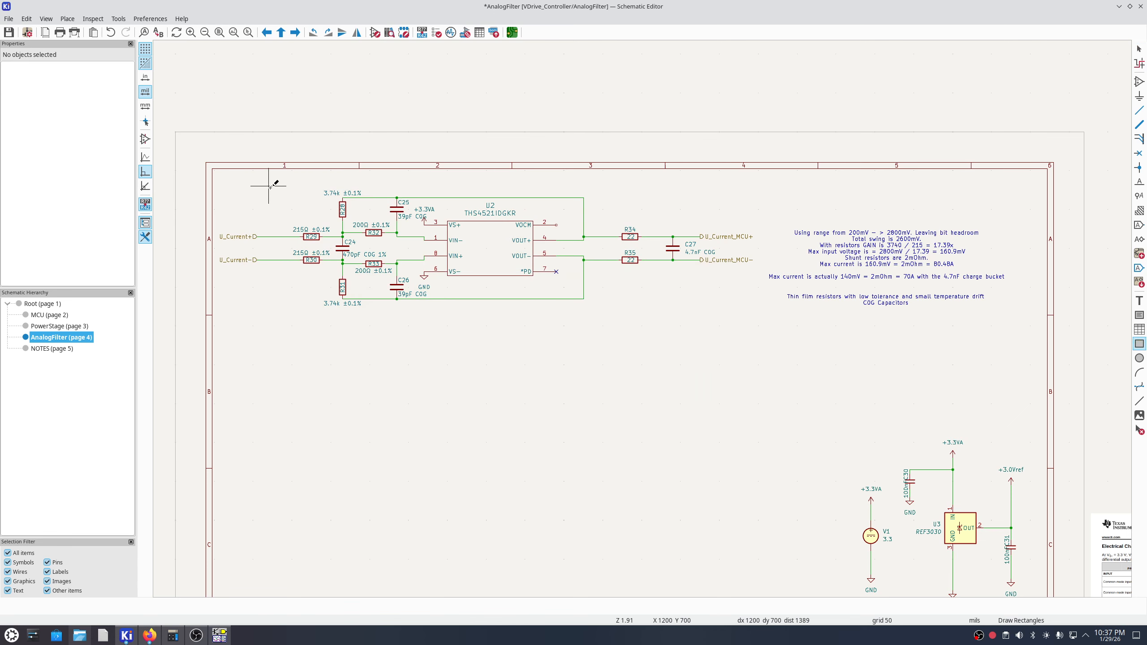
click(217, 174)
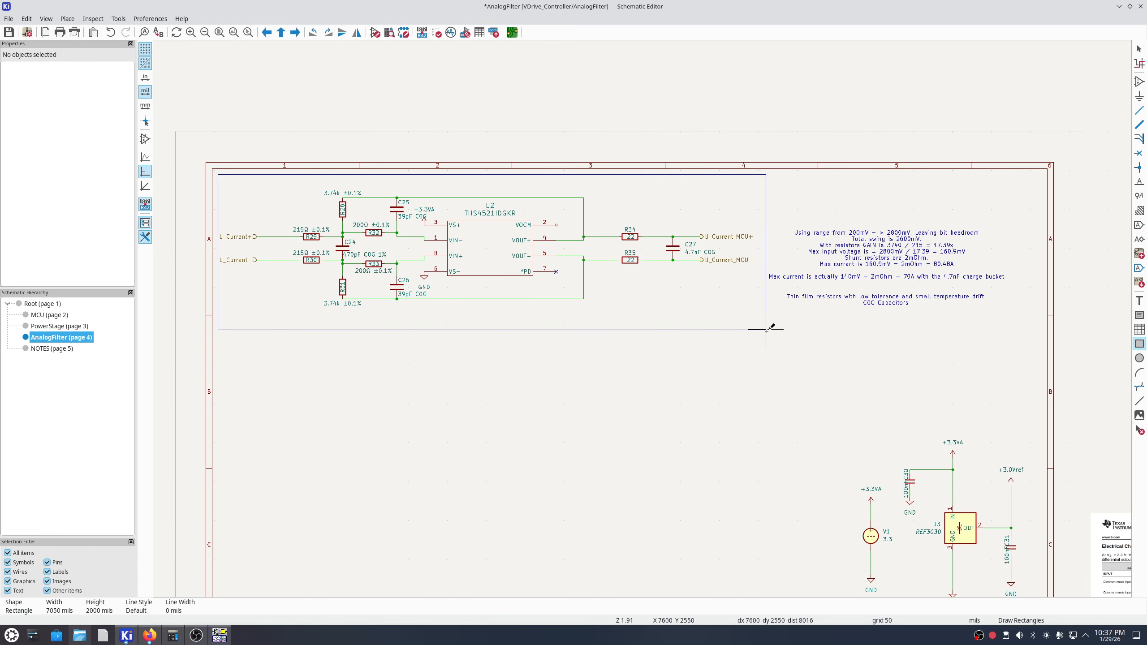
click(765, 329)
key(Escape)
Move the calculation note and the thin film resistor note farther right and slightly up, away from the rectangle.
click(913, 281)
drag(913, 281, 947, 267)
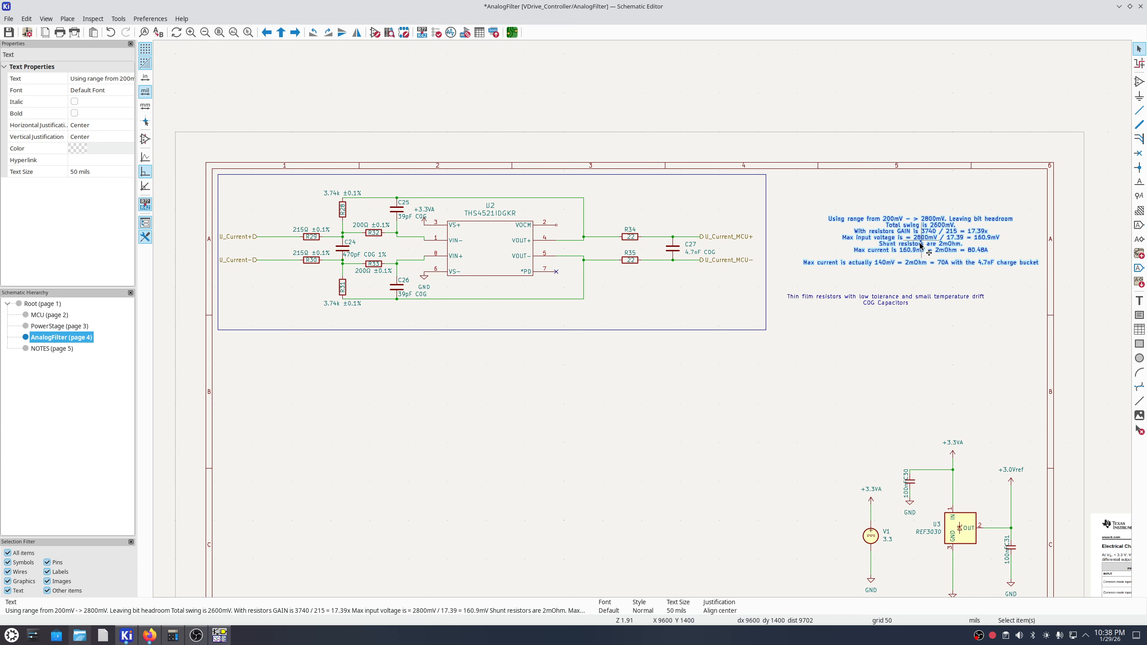
click(885, 304)
drag(885, 304, 913, 291)
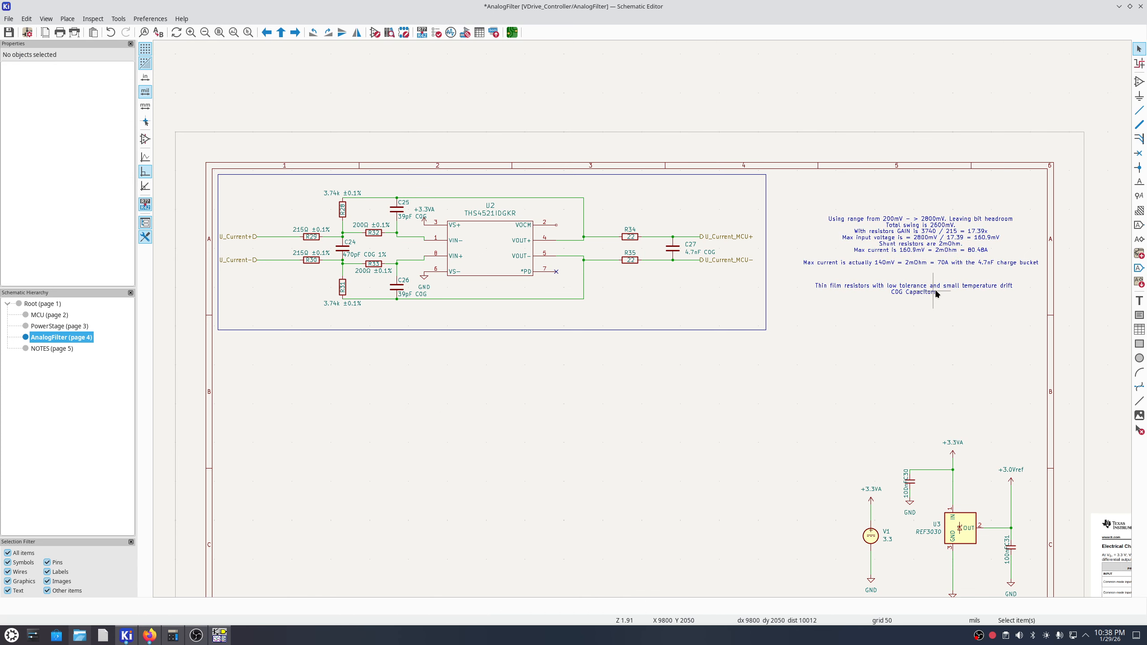
Examine the notes and the filter circuit's resistor tolerances, C0G capacitors and output network up close.
scroll(855, 293, up, 3)
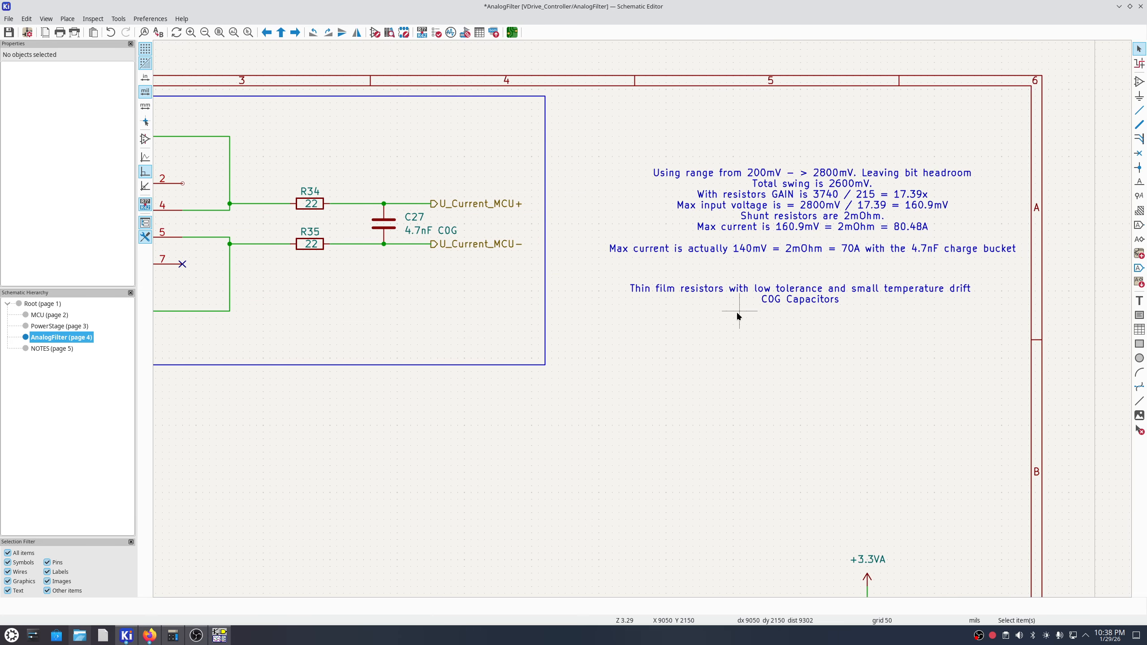
scroll(800, 298, down, 1)
scroll(843, 302, down, 1)
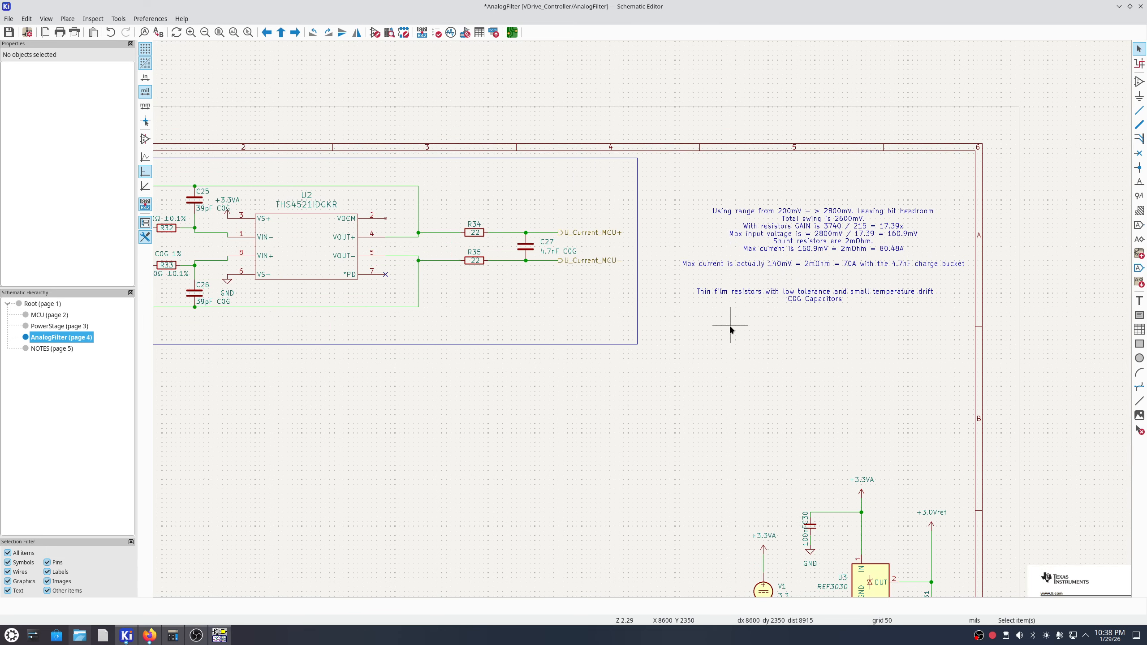
middle_drag(729, 324, 938, 328)
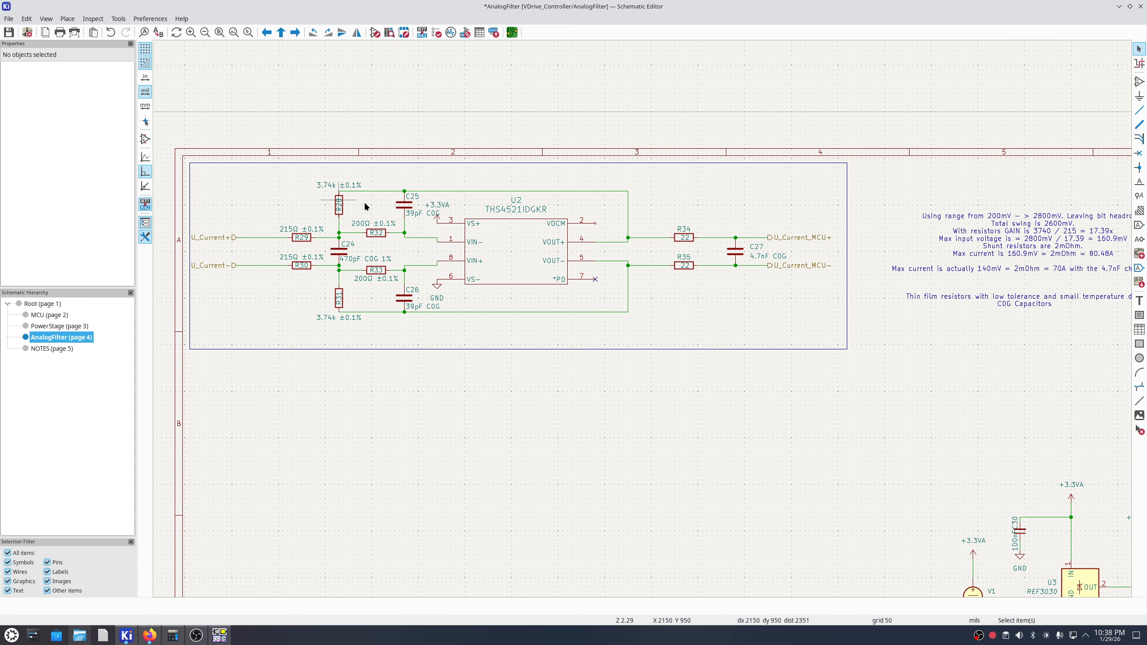
middle_drag(478, 256, 387, 246)
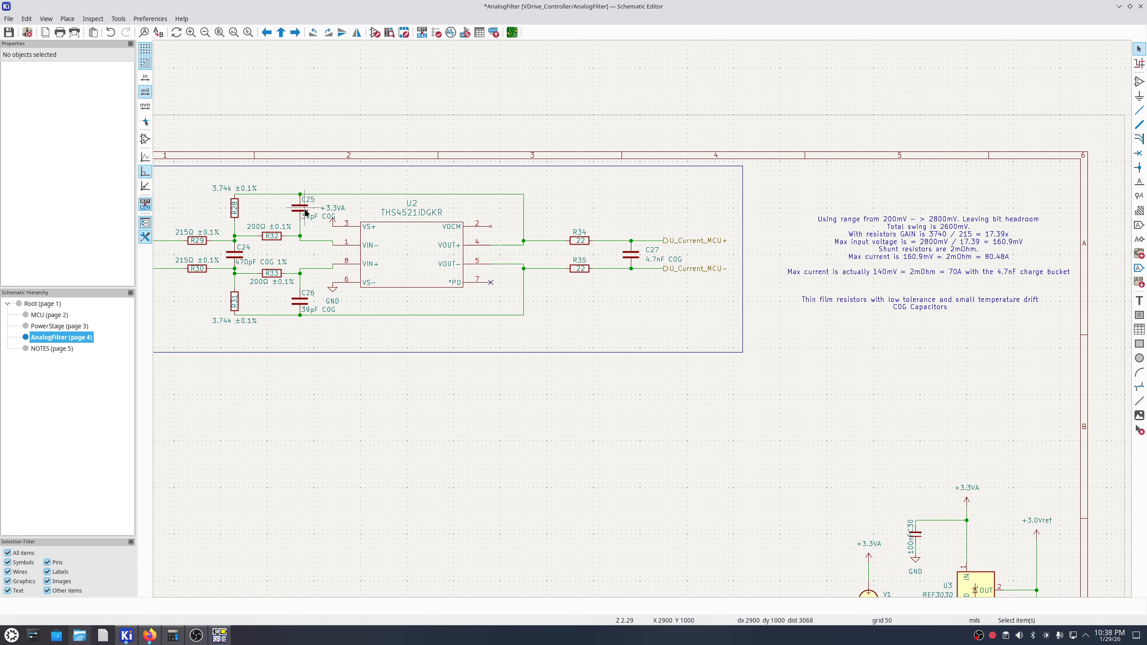
middle_drag(226, 218, 361, 224)
middle_drag(462, 267, 377, 283)
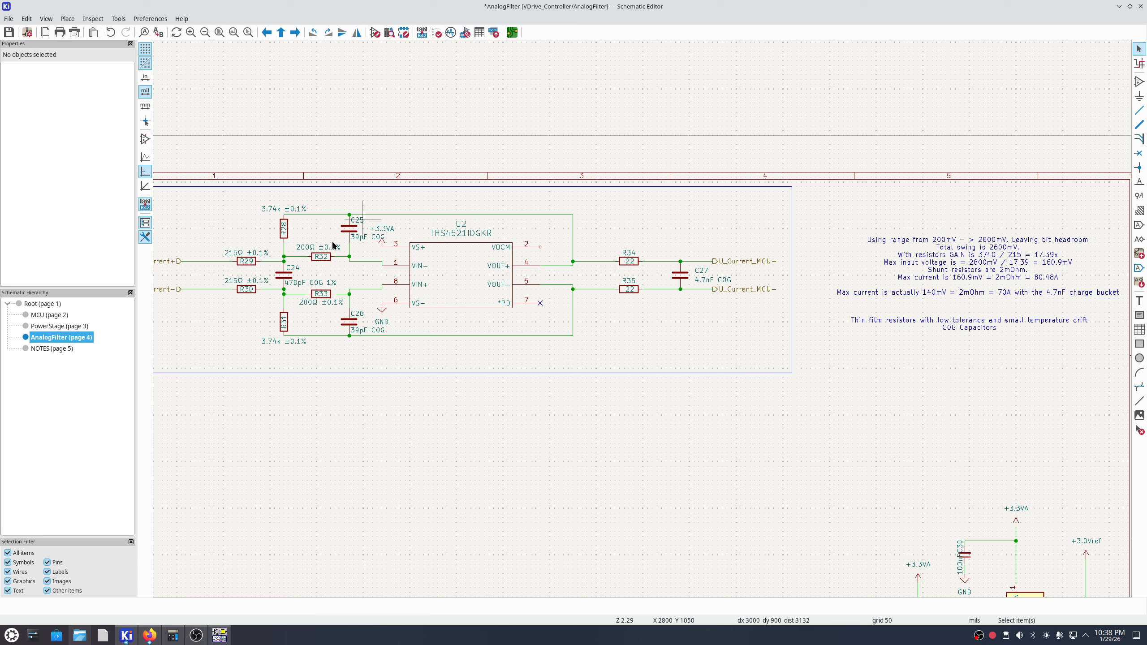
middle_drag(290, 236, 379, 243)
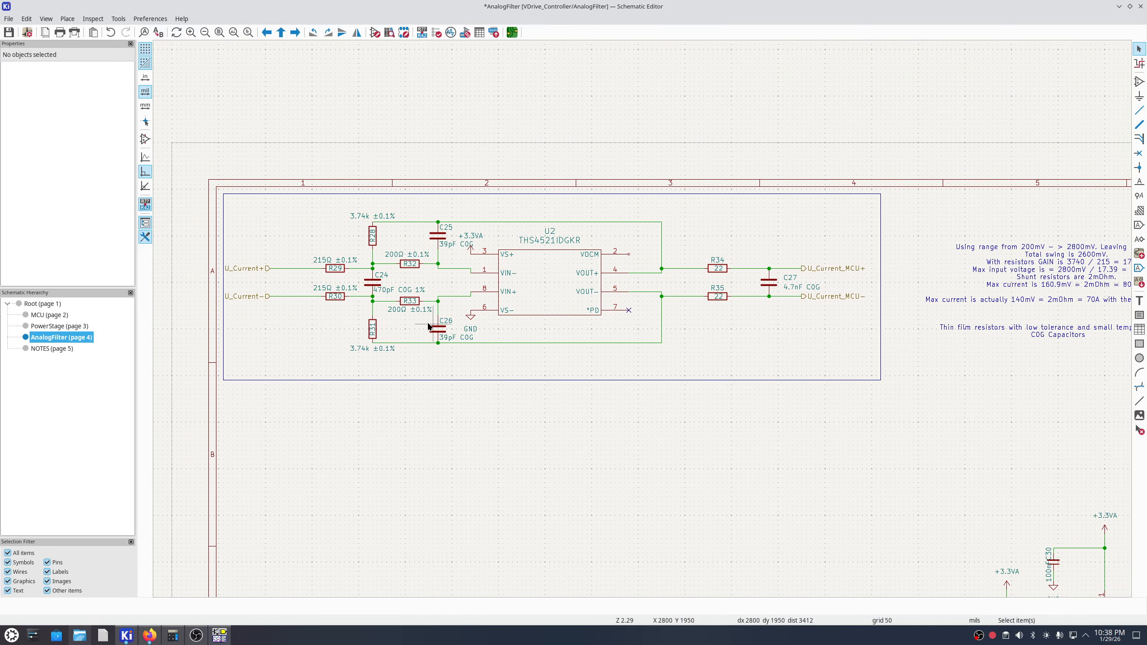
Copy the LCSC part number from the properties of the 3.74k resistor R28 and close the properties.
double_click(372, 232)
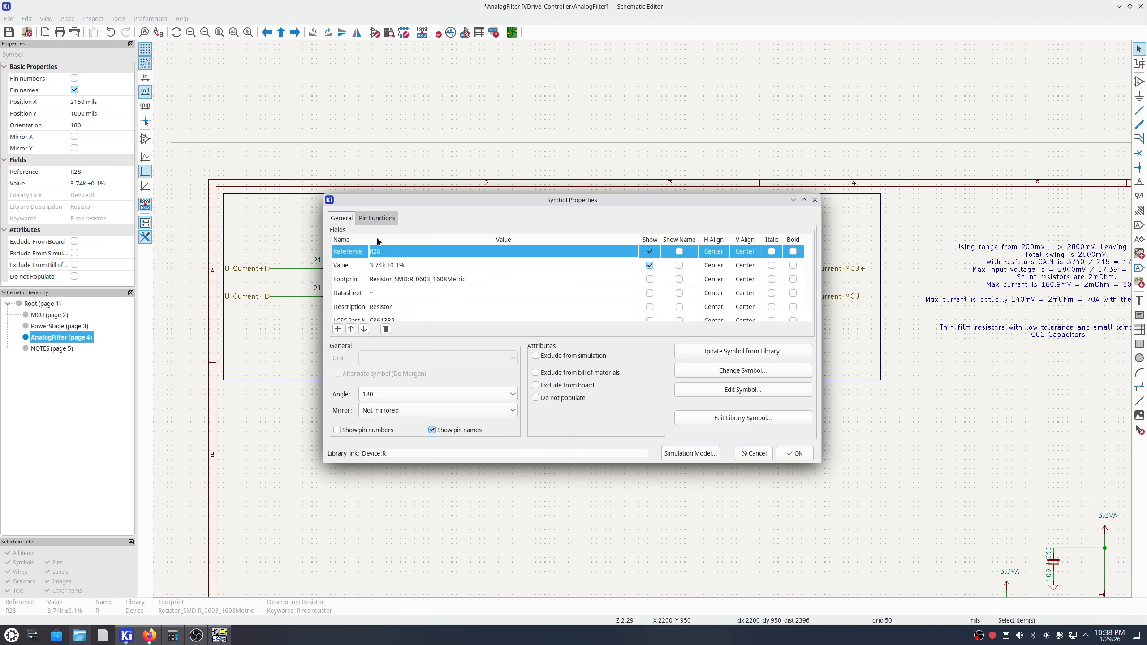
click(447, 309)
key(ctrl+c)
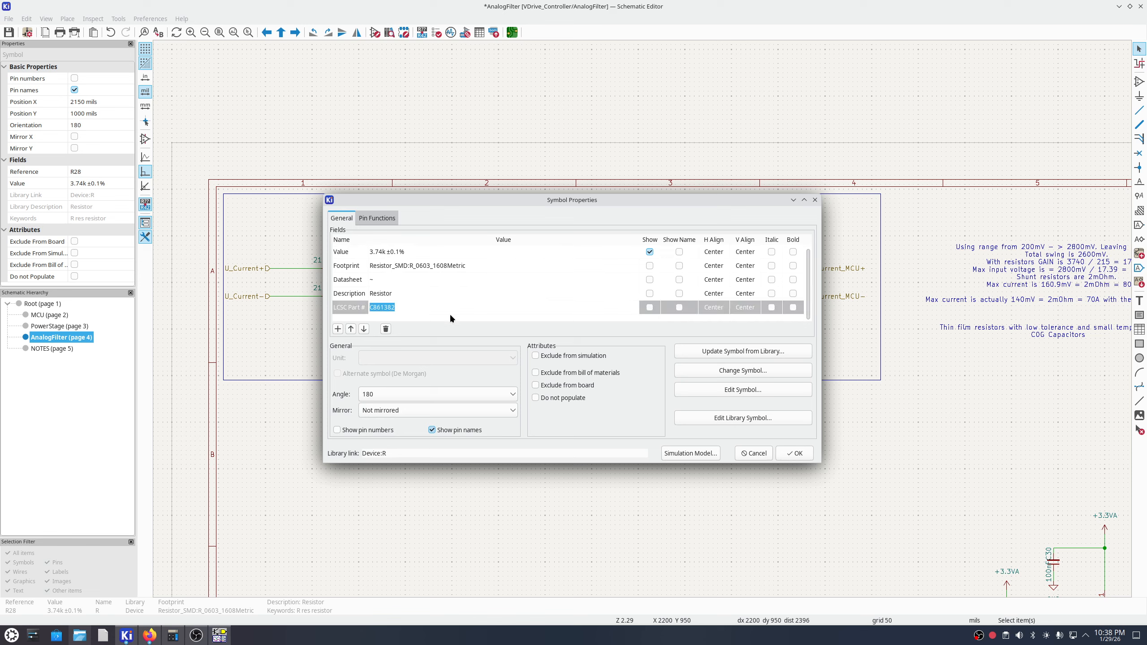
click(797, 453)
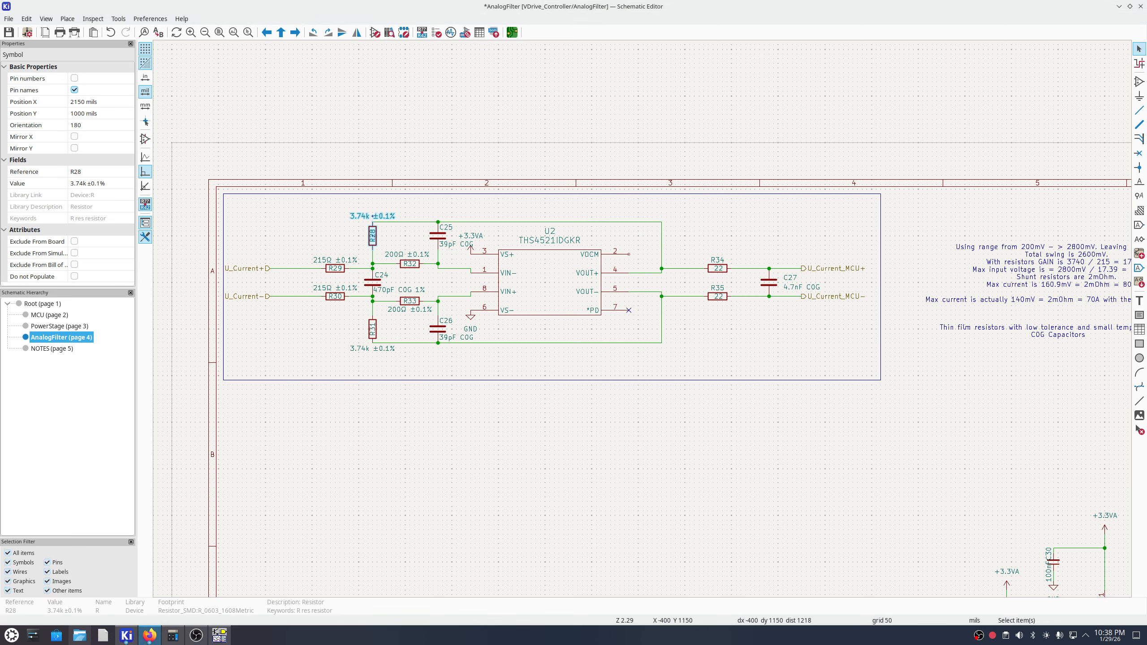
Switch to the JLCPCB parts library in the browser and search for part C861382.
key(alt+Tab)
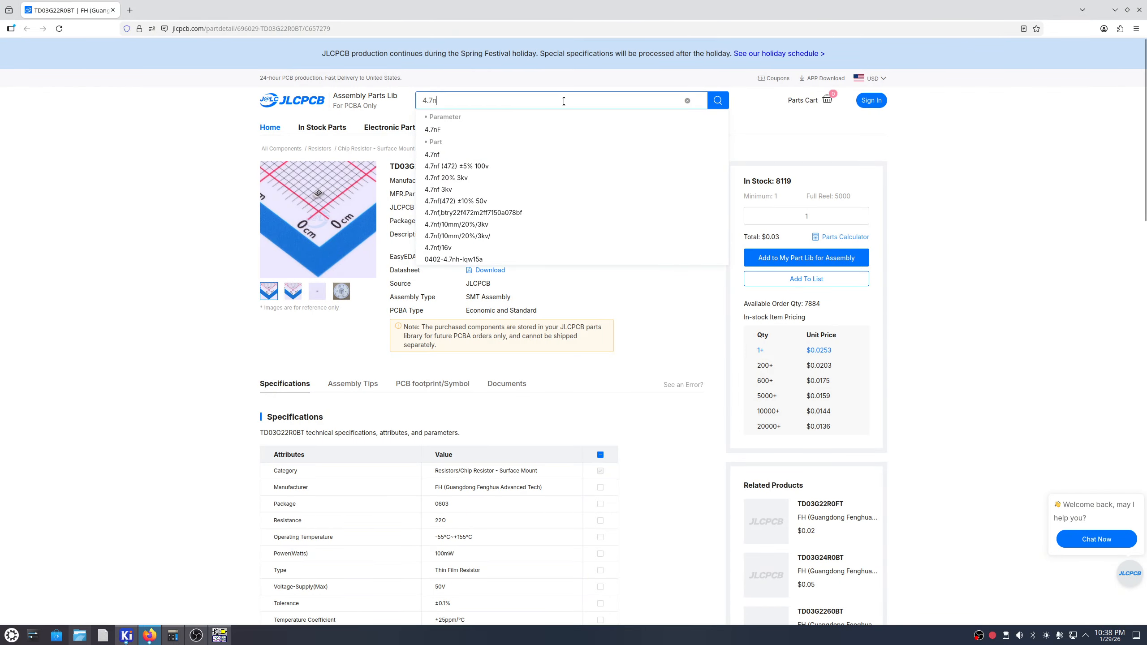
key(ctrl+a)
key(ctrl+v)
text(')
key(Return)
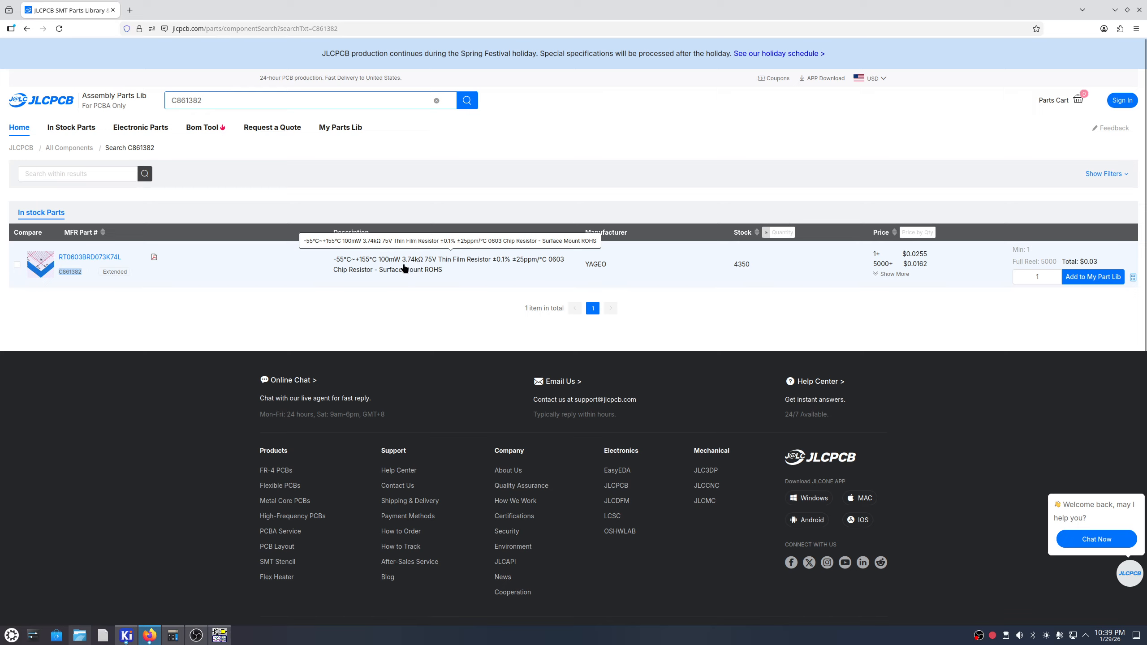
Return to the KiCad schematic and raise the filter rectangle's bottom edge to make it 1850 mils high.
key(alt+Tab)
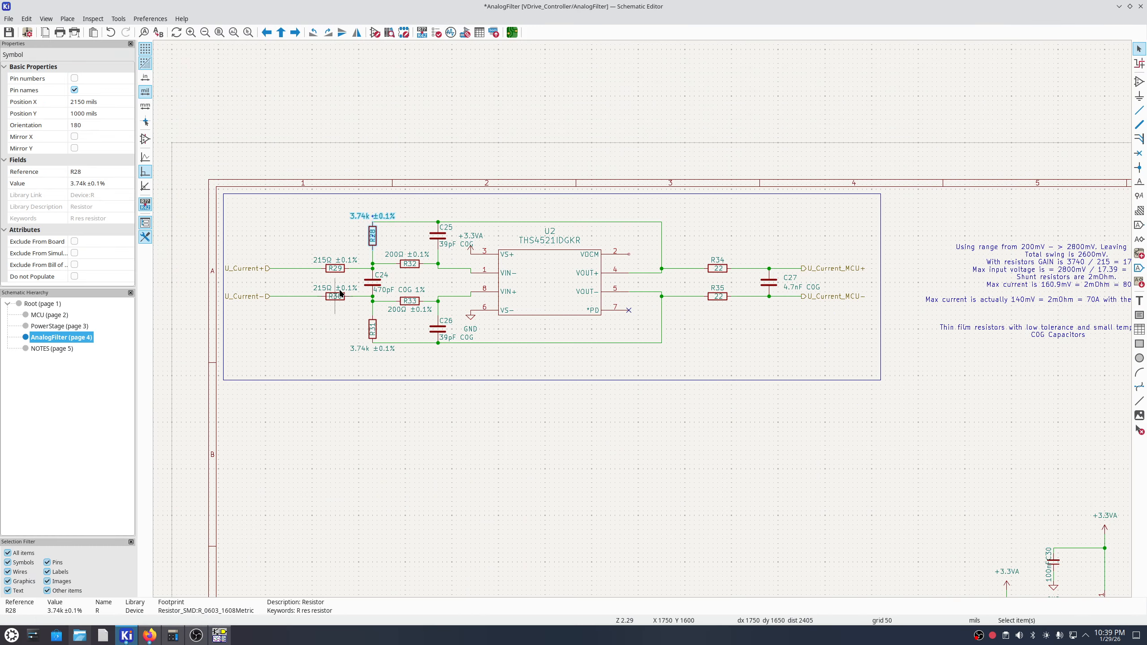
click(495, 450)
scroll(495, 449, down, 1)
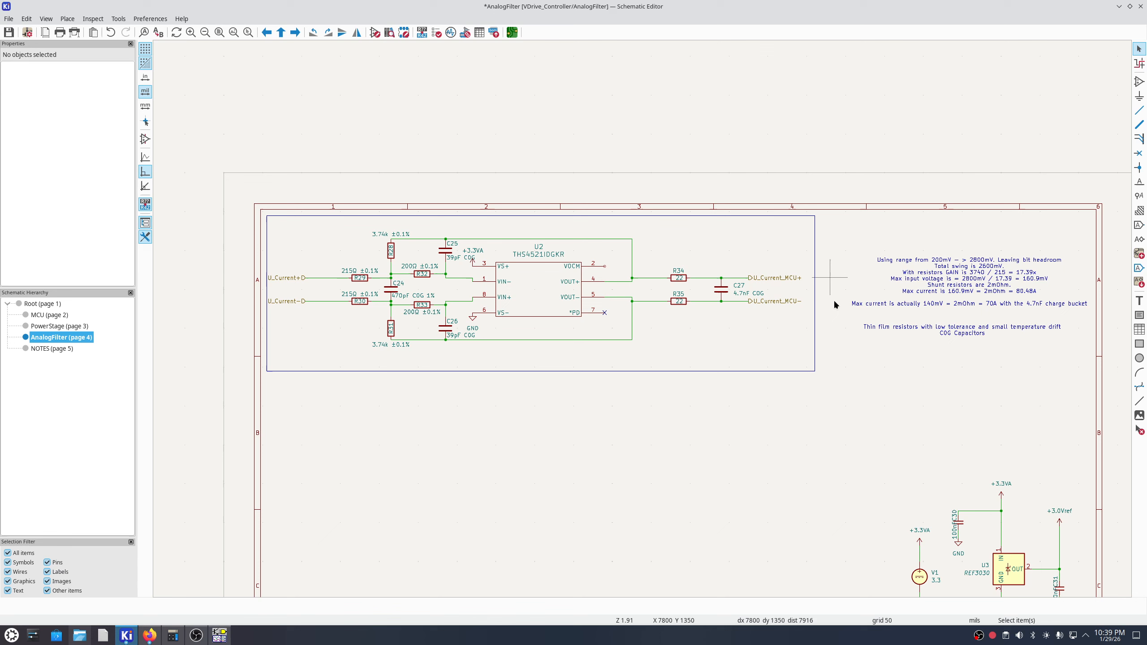
click(811, 371)
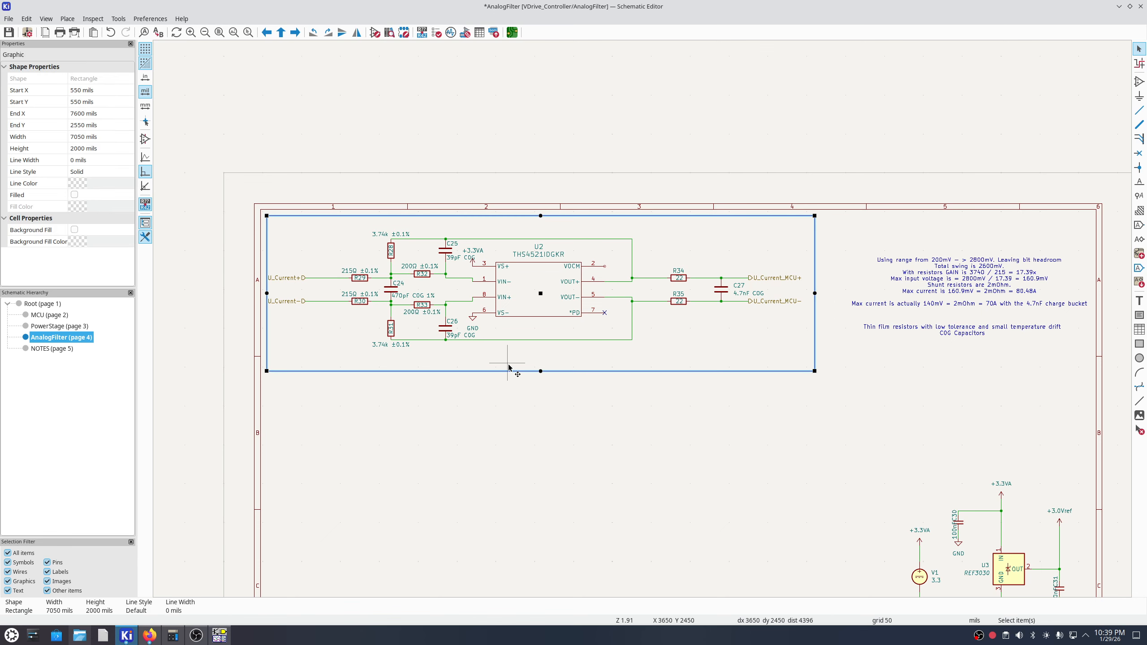
drag(540, 371, 539, 360)
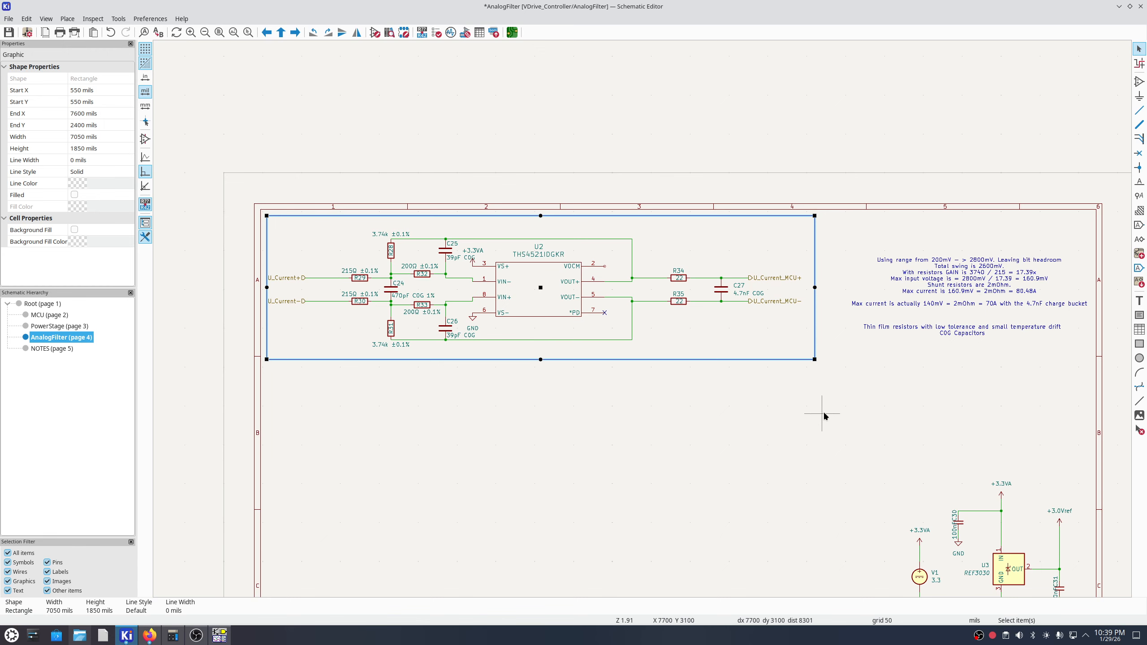
Widen the filter rectangle on its right side and shift the enclosed circuit slightly right to centre it in the frame.
drag(822, 413, 371, 411)
click(813, 298)
drag(815, 289, 830, 291)
click(851, 434)
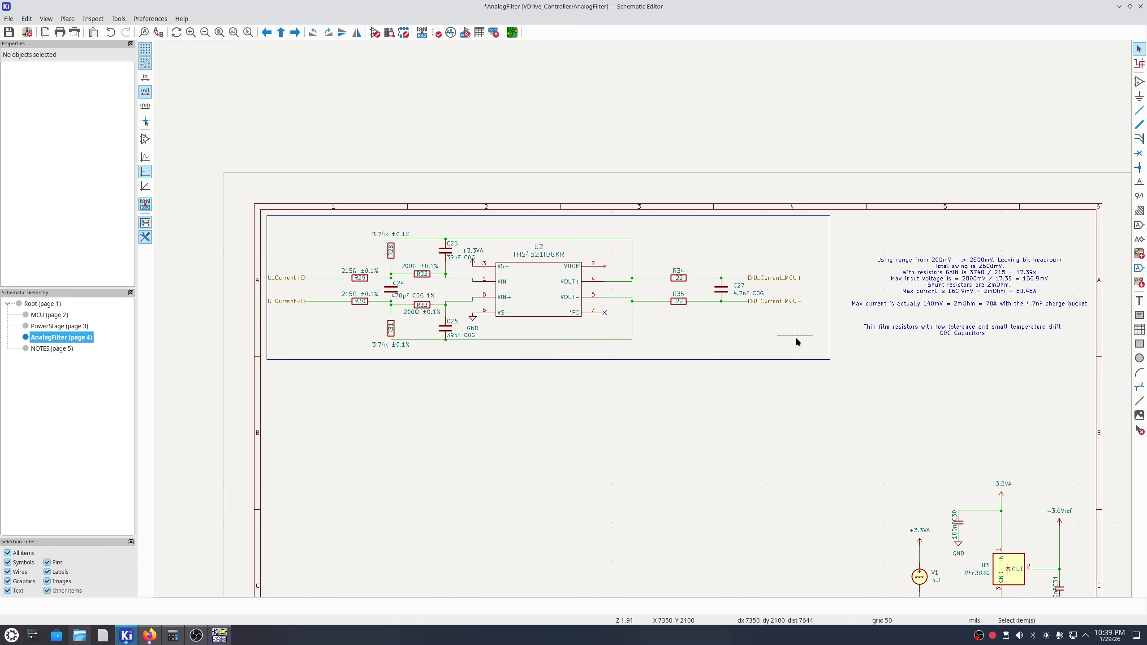
drag(800, 344, 275, 232)
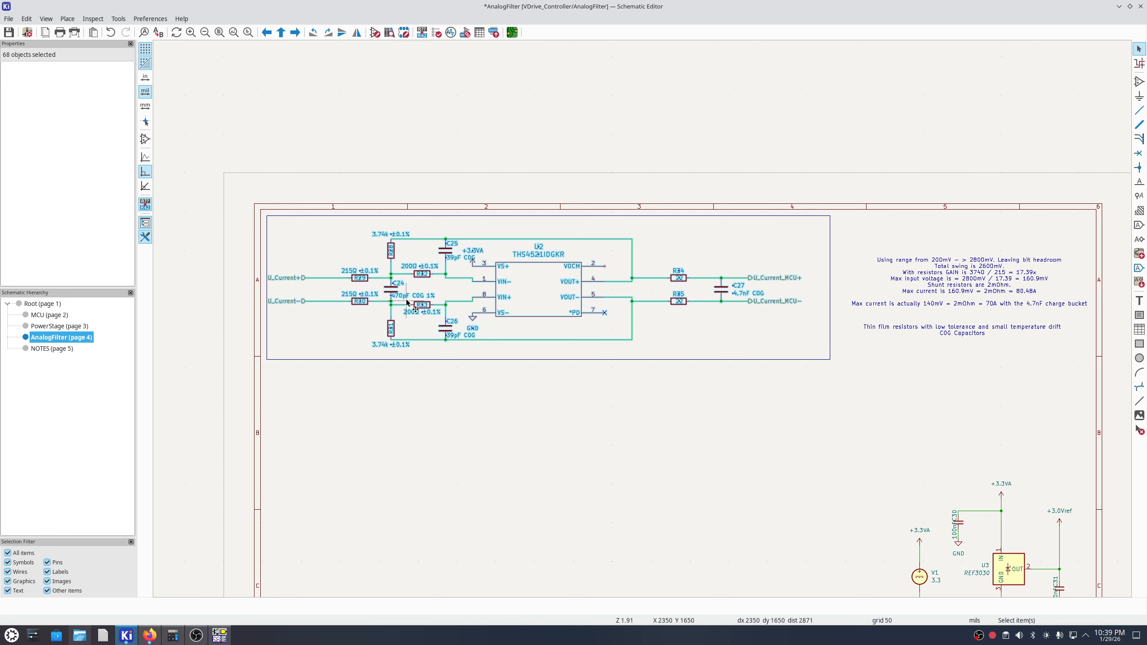
drag(406, 302, 418, 306)
click(508, 437)
Add the title text "Phase A Filter" inside the filter rectangle, just below its upper edge toward the right end.
scroll(553, 469, right, 5)
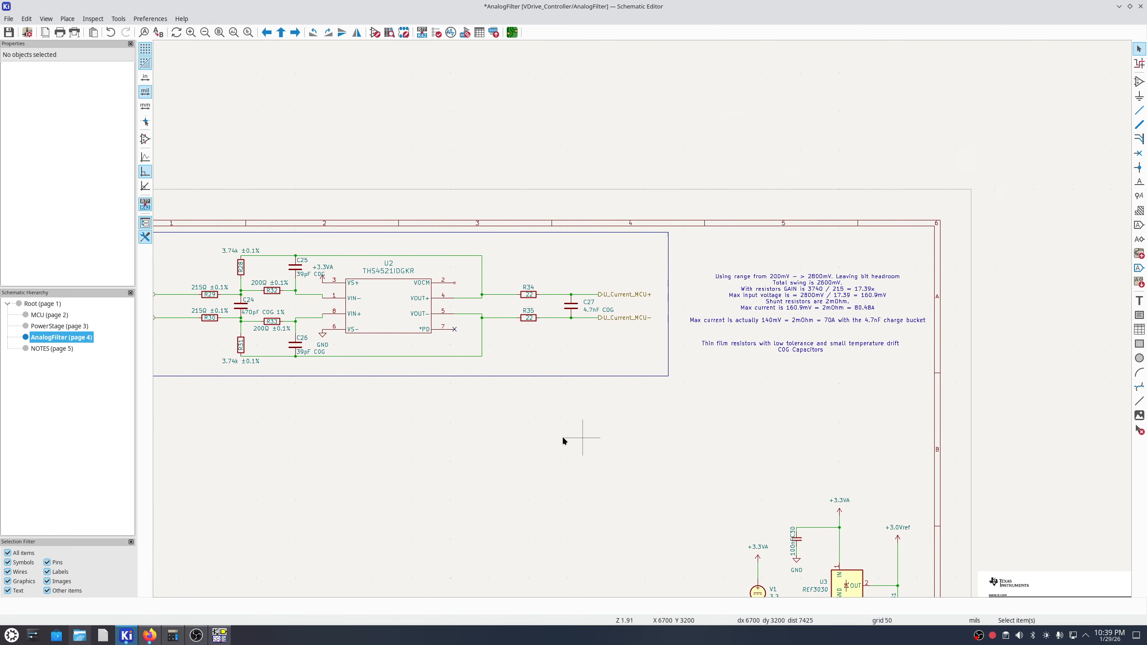
click(1139, 300)
click(412, 224)
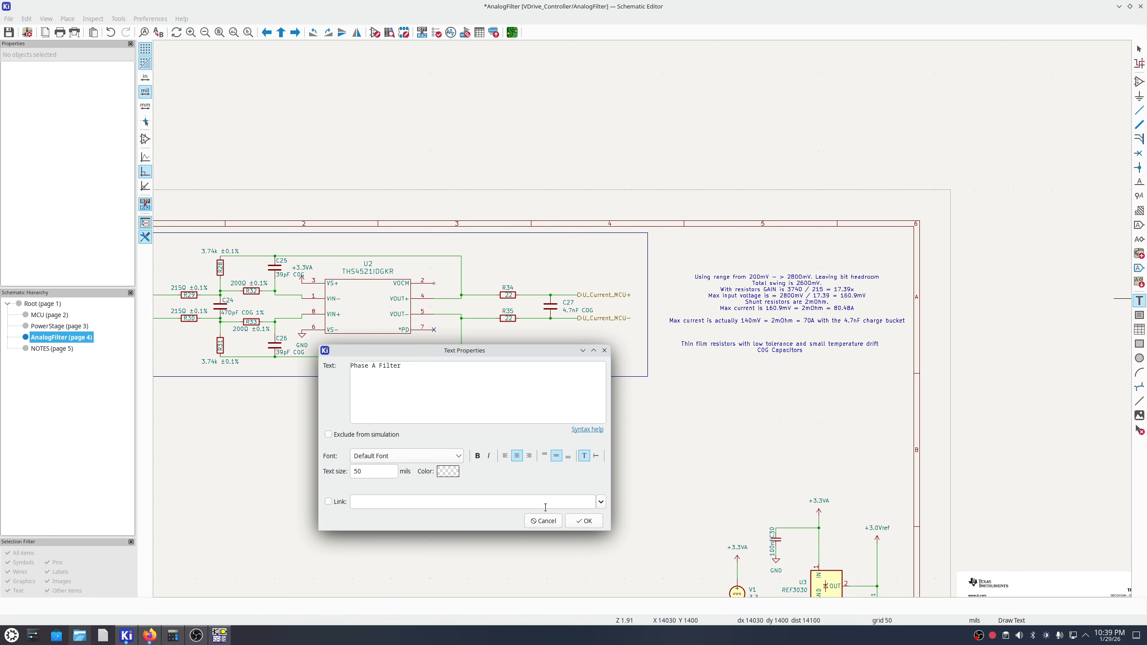
click(583, 520)
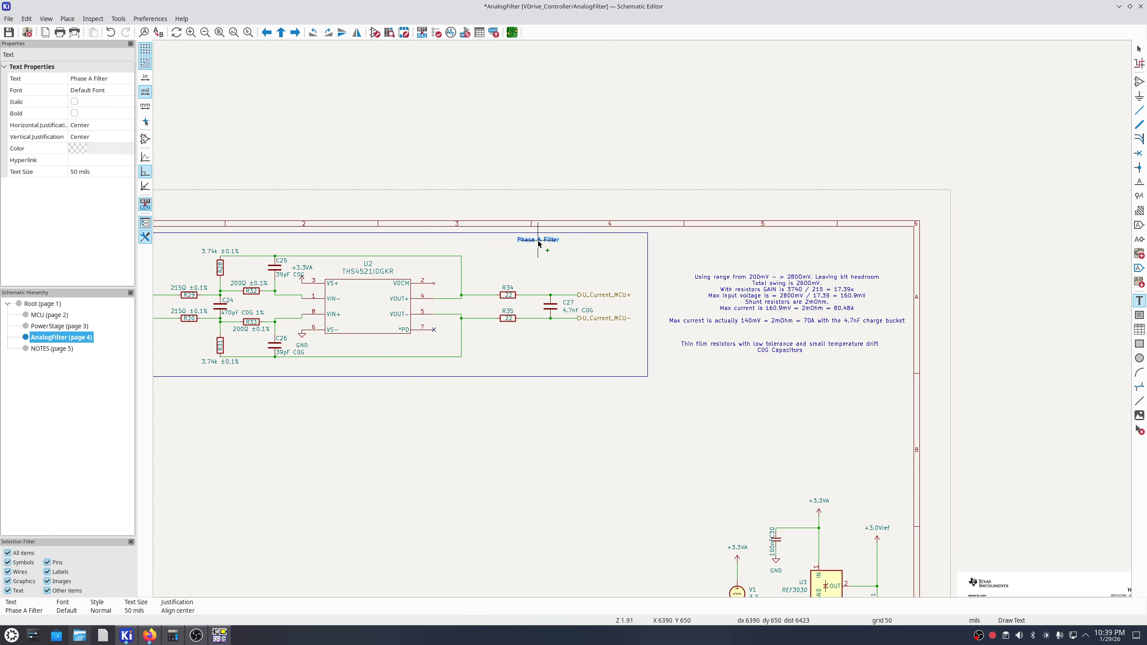
click(538, 244)
scroll(538, 244, down, 1)
key(Escape)
Duplicate the entire framed Phase A filter block twice, stacking the two copies directly beneath the original.
drag(746, 389, 267, 172)
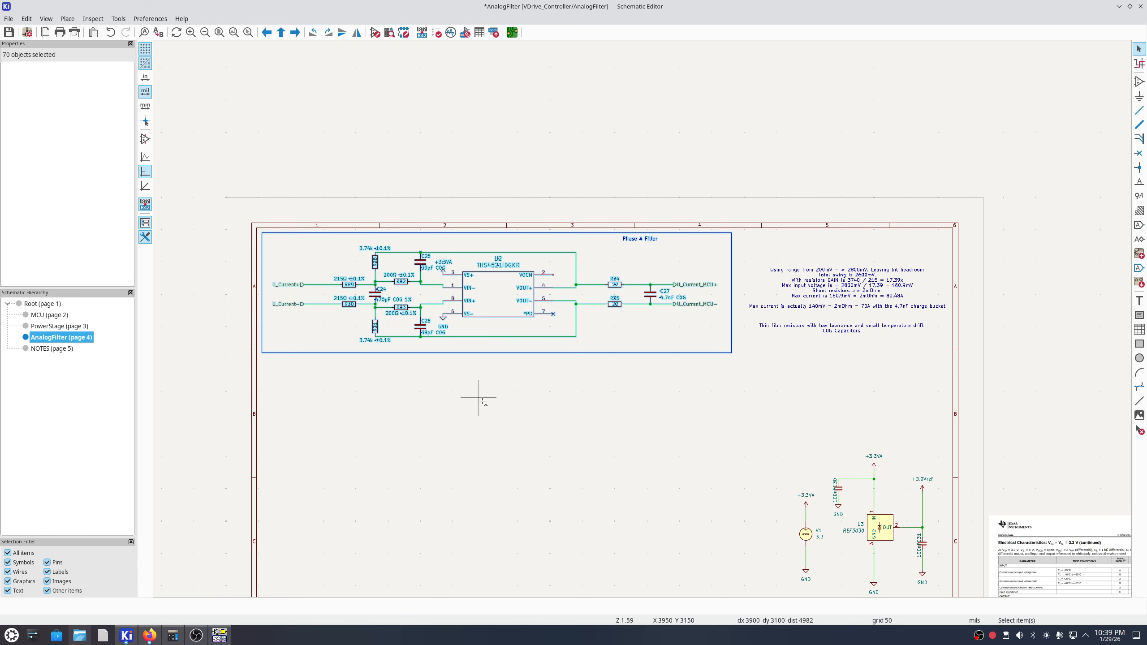
mouse_move(498, 413)
middle_down()
mouse_move(483, 351)
mouse_move(545, 337)
mouse_move(470, 321)
middle_up()
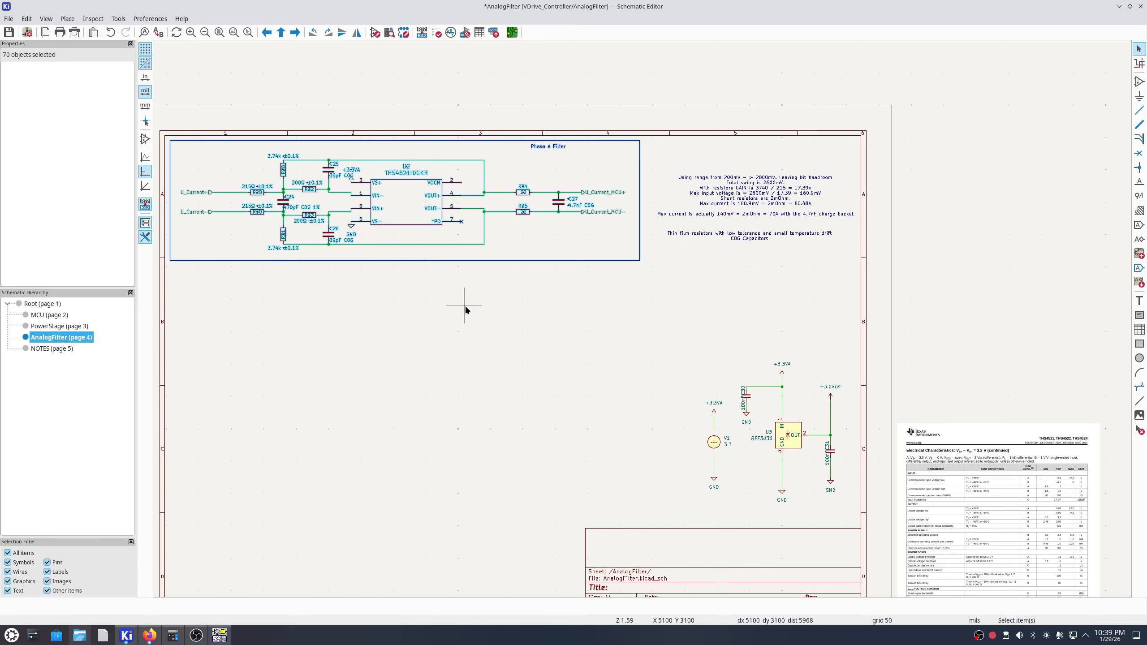
middle_drag(465, 307, 549, 338)
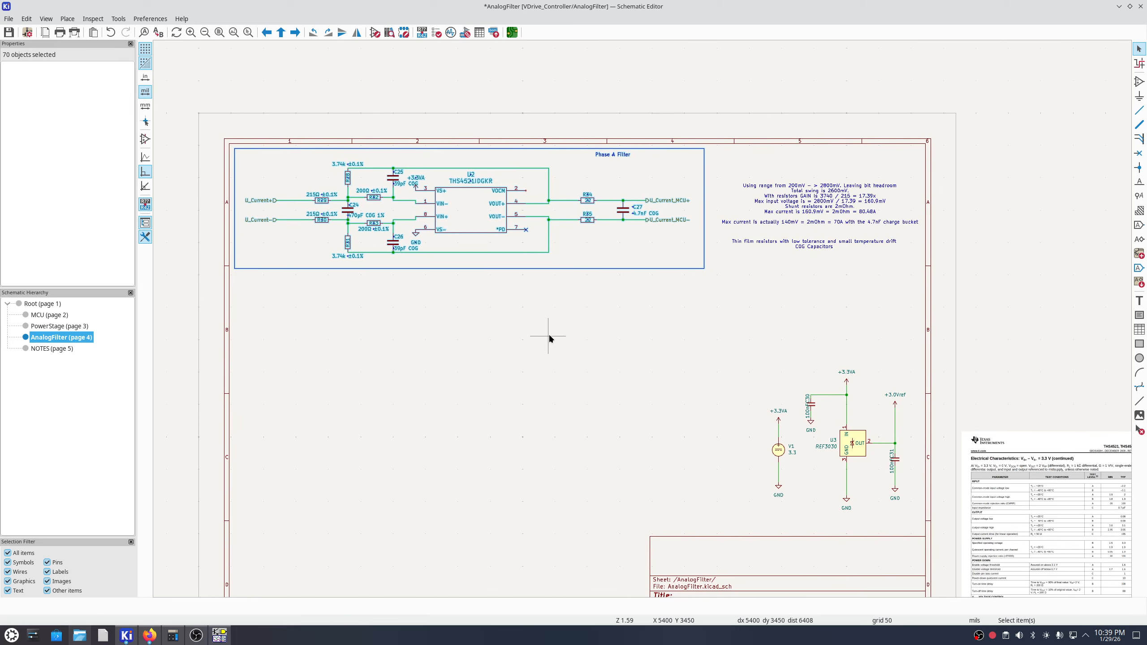
key(ctrl+d)
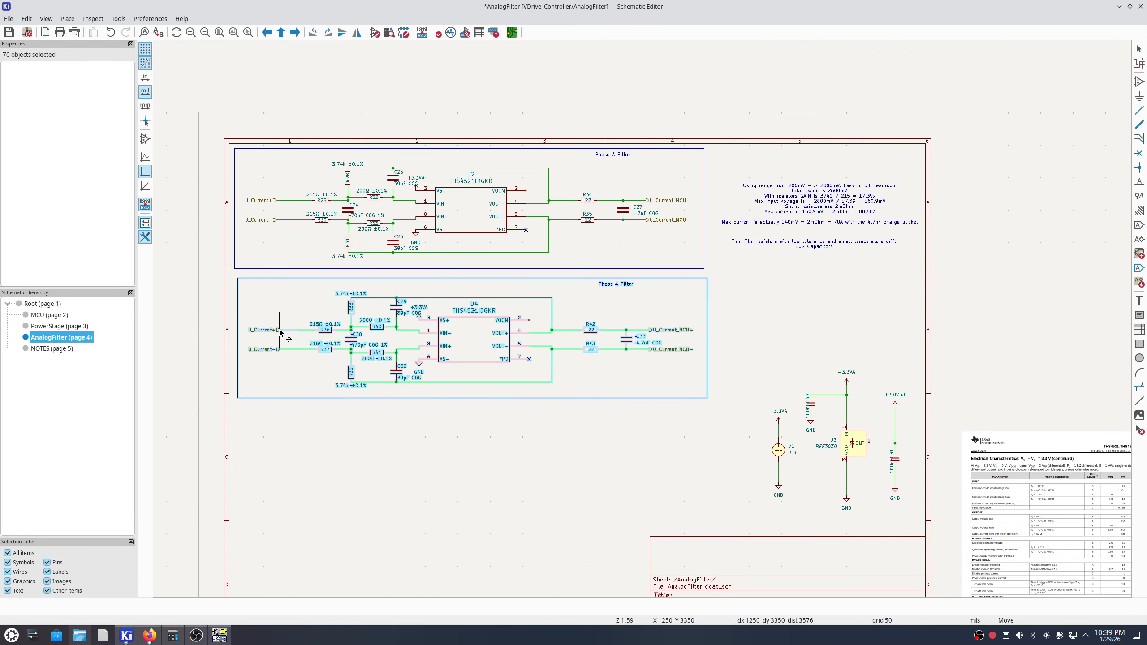
scroll(356, 417, down, 3)
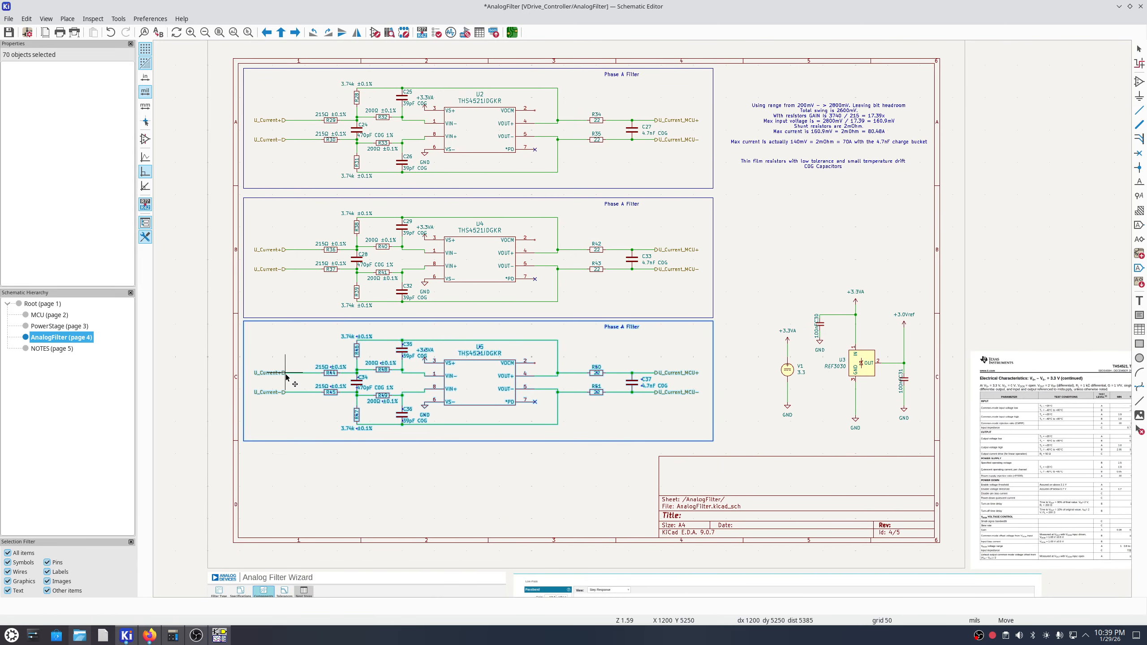
click(286, 378)
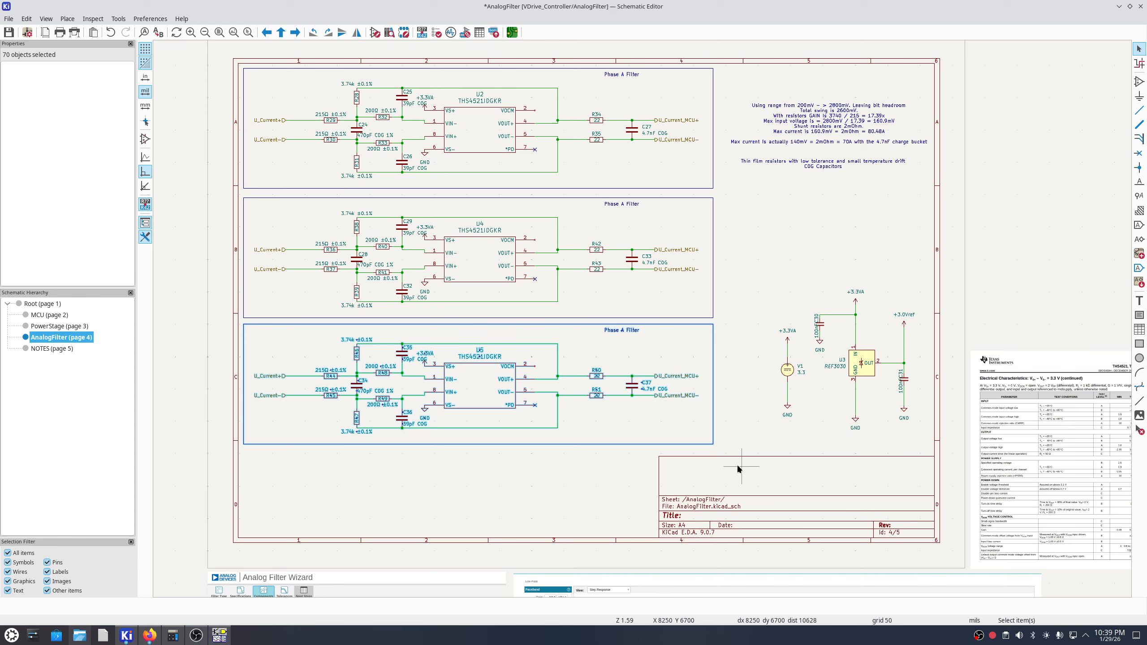
Move the two duplicated filter blocks up slightly to even out the gaps between the three frames.
drag(738, 466, 196, 198)
drag(401, 294, 401, 290)
click(790, 259)
scroll(539, 125, up, 1)
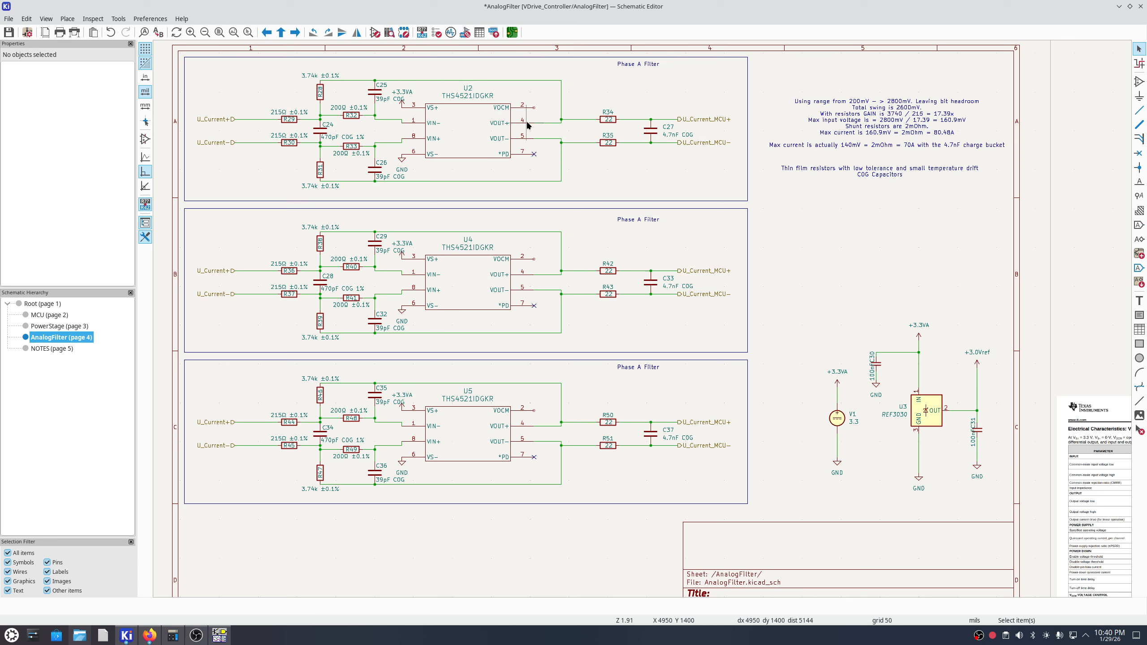
Place two copies of the 3.74k ±0.1% resistor R28 in a vertical column beneath the notes, connected in series.
middle_drag(671, 278, 629, 372)
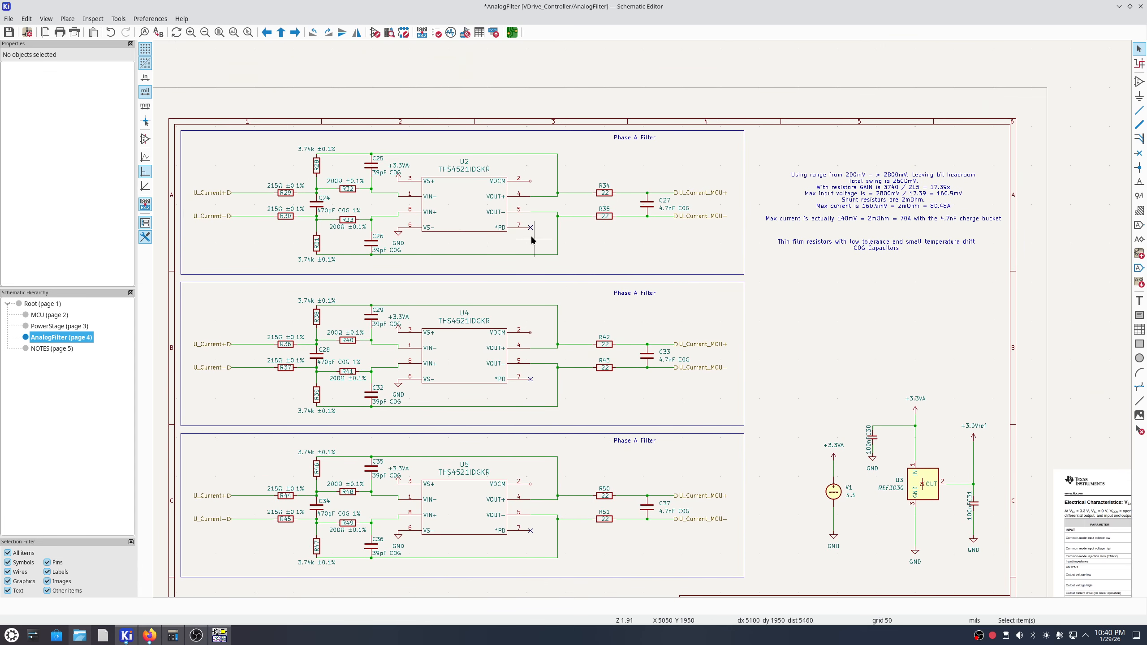
click(315, 170)
key(ctrl+d)
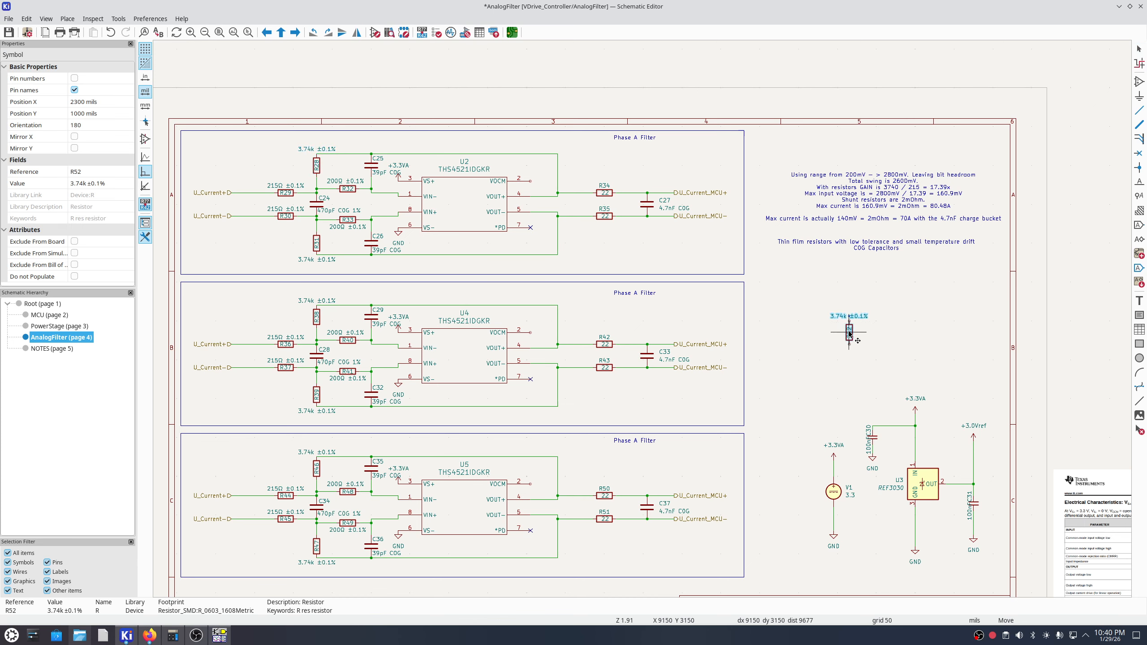
click(846, 324)
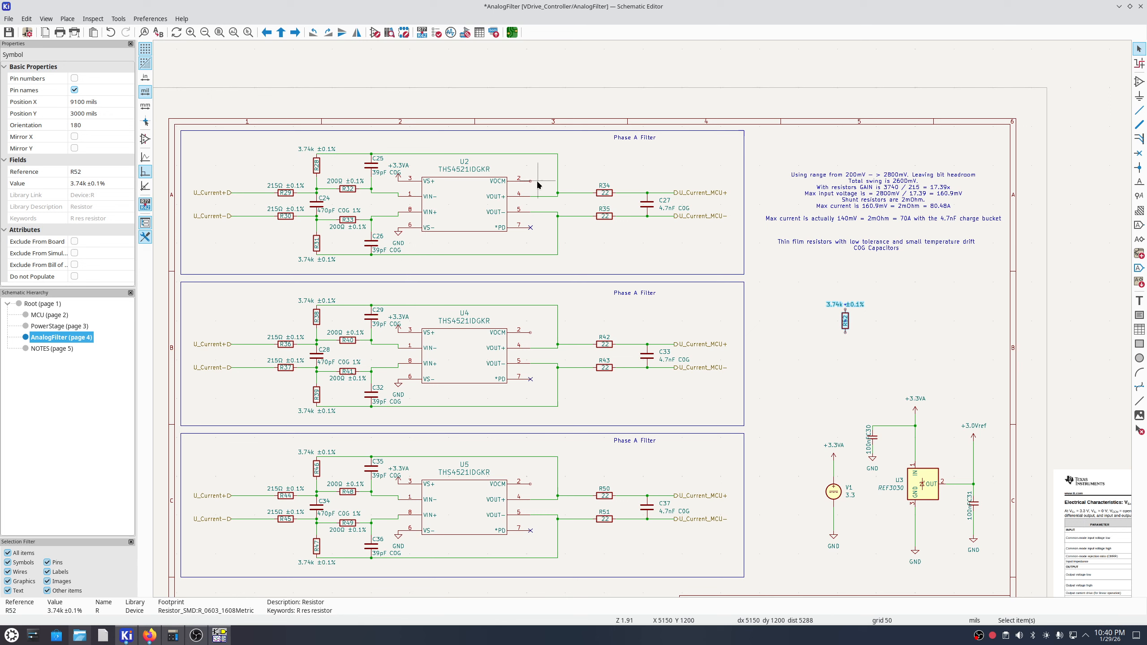
scroll(853, 330, up, 2)
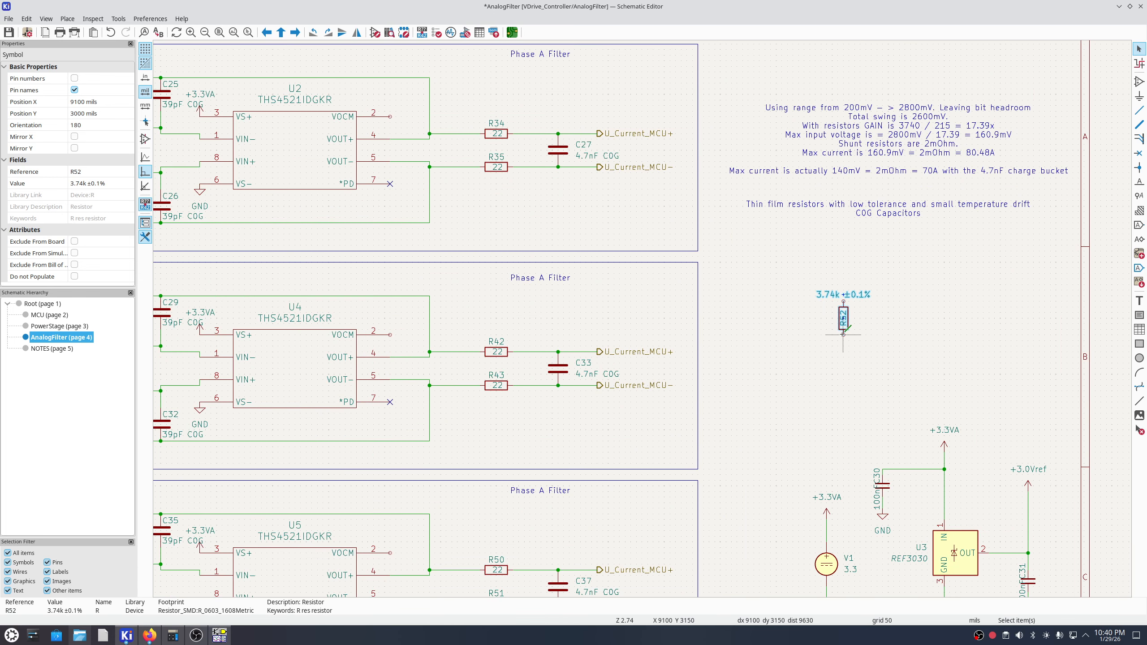
key(ctrl+d)
click(846, 365)
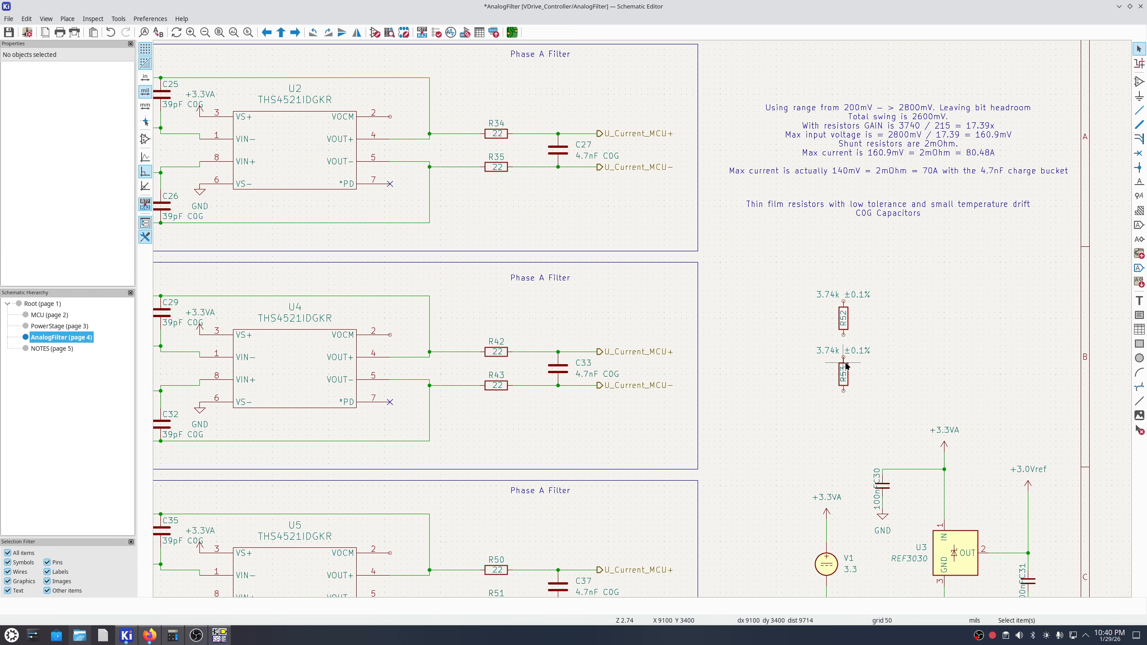
key(w)
key(Escape)
scroll(825, 370, down, 2)
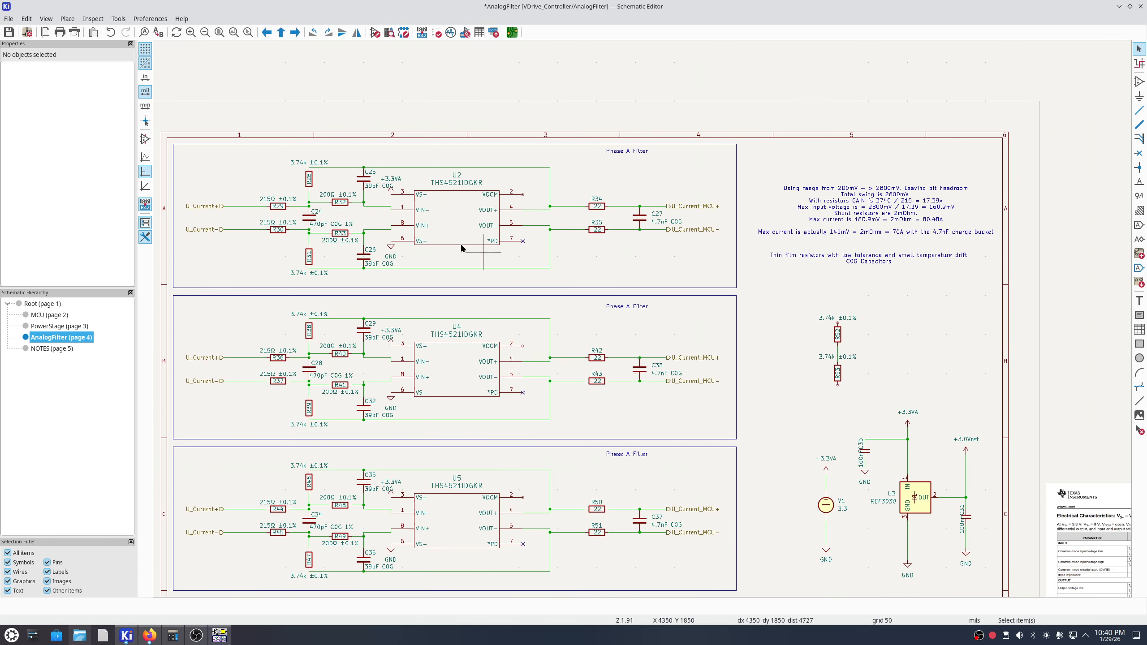
click(392, 189)
key(Escape)
click(392, 189)
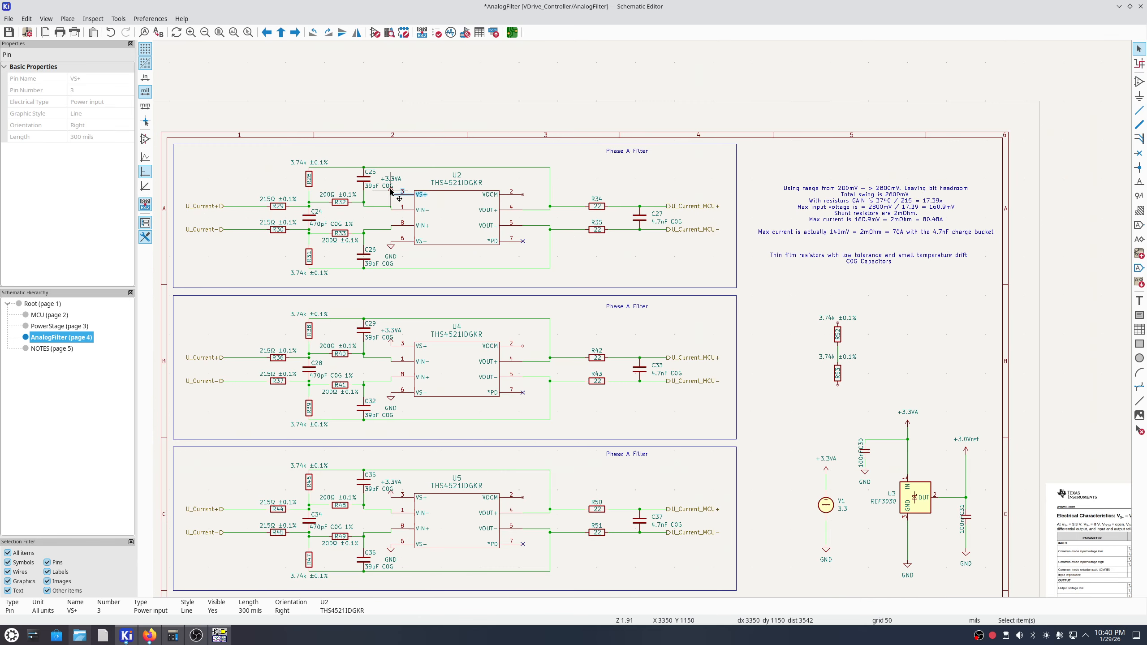
key(Escape)
click(391, 188)
key(Escape)
click(391, 190)
key(Escape)
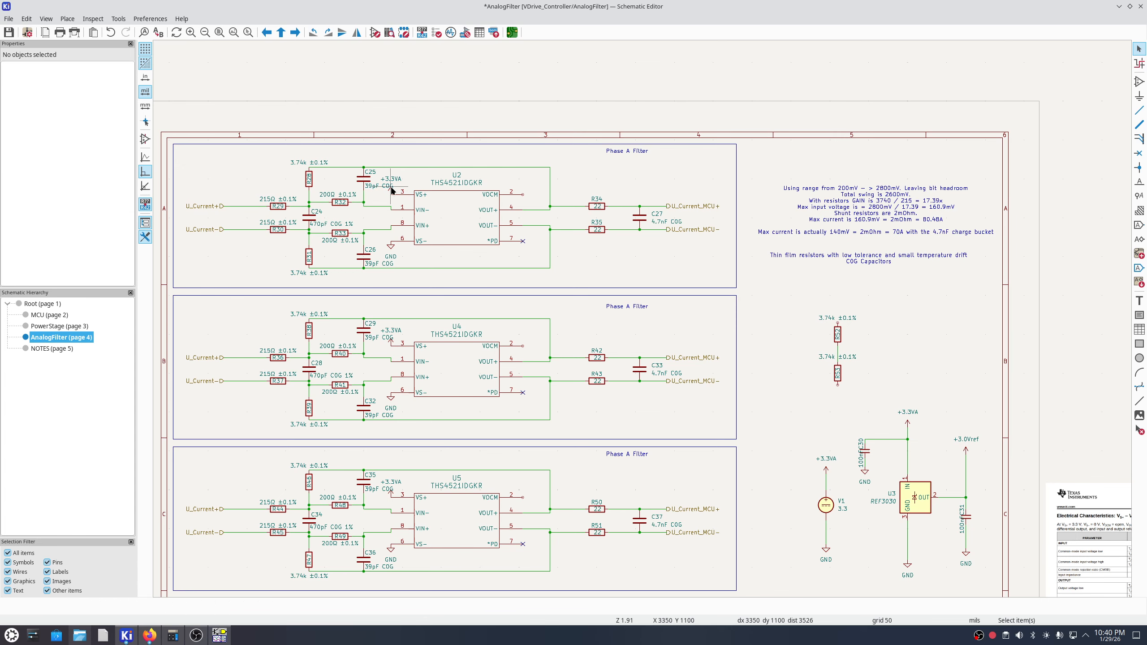
click(391, 190)
key(Escape)
scroll(392, 191, up, 2)
scroll(393, 191, up, 1)
click(392, 190)
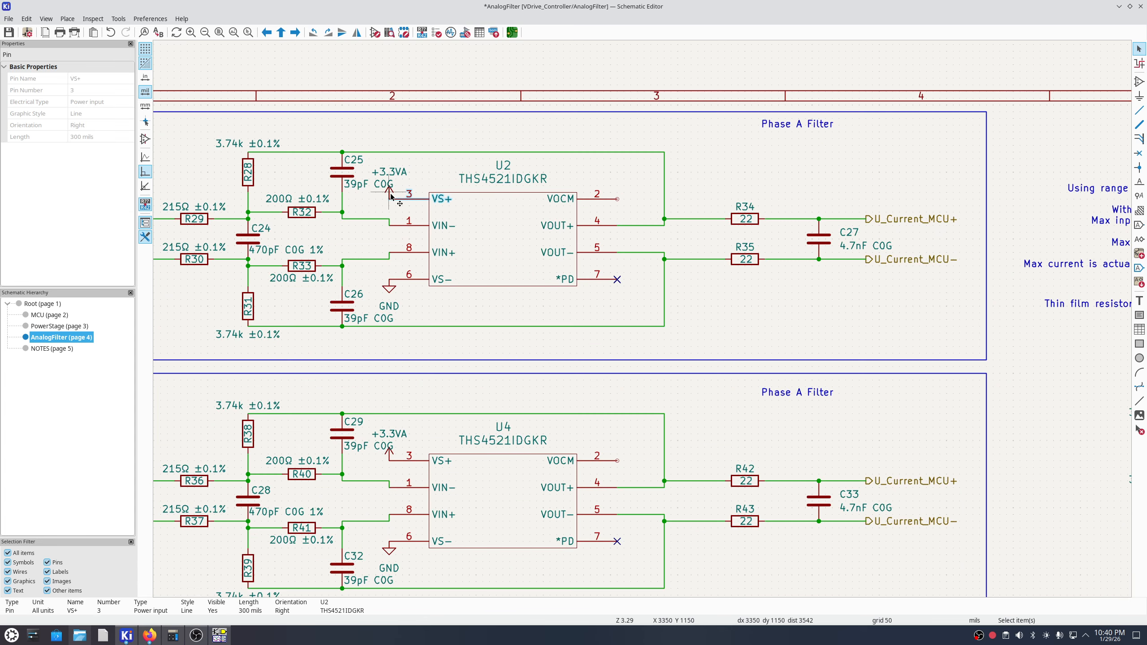
key(Escape)
Move C29's value text clear of U4's +3.3VA symbol and place a copy of that symbol above R52, connected by a wire.
drag(376, 448, 282, 439)
click(394, 453)
key(Escape)
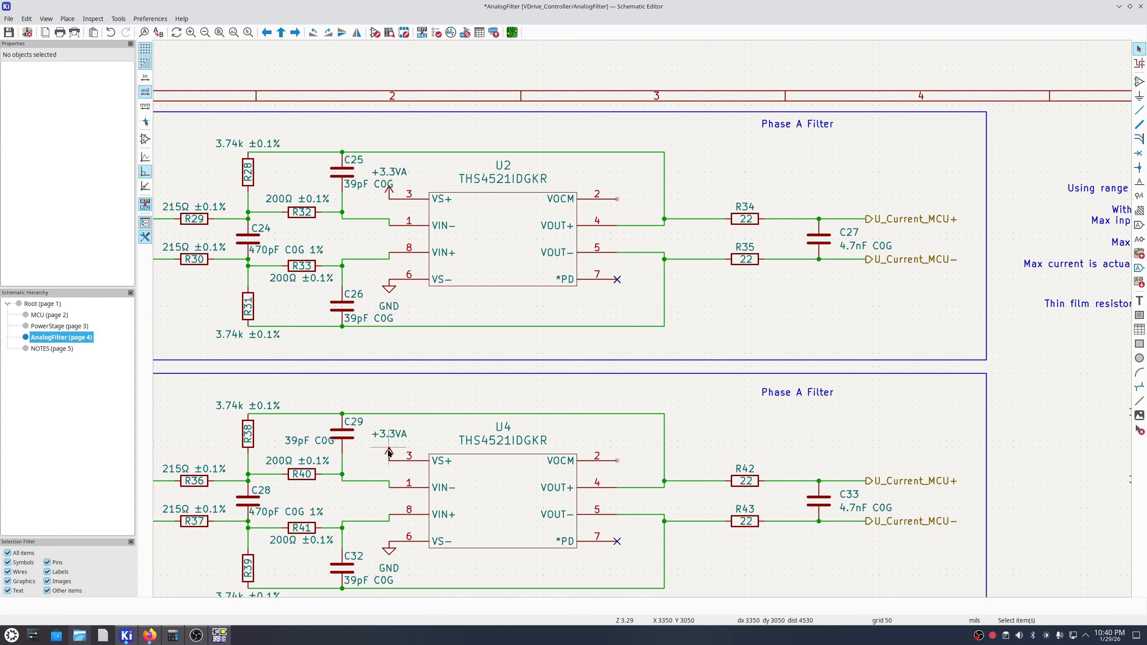
click(389, 449)
scroll(524, 398, down, 2)
middle_drag(979, 394, 739, 357)
key(ctrl+v)
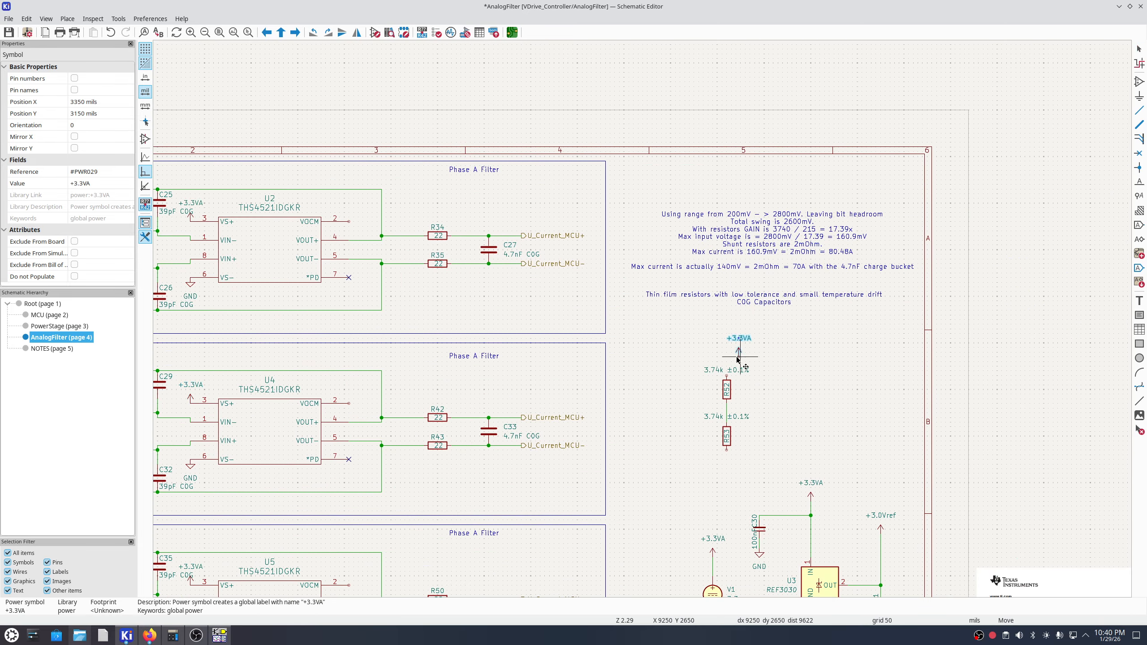
scroll(730, 363, up, 2)
click(721, 356)
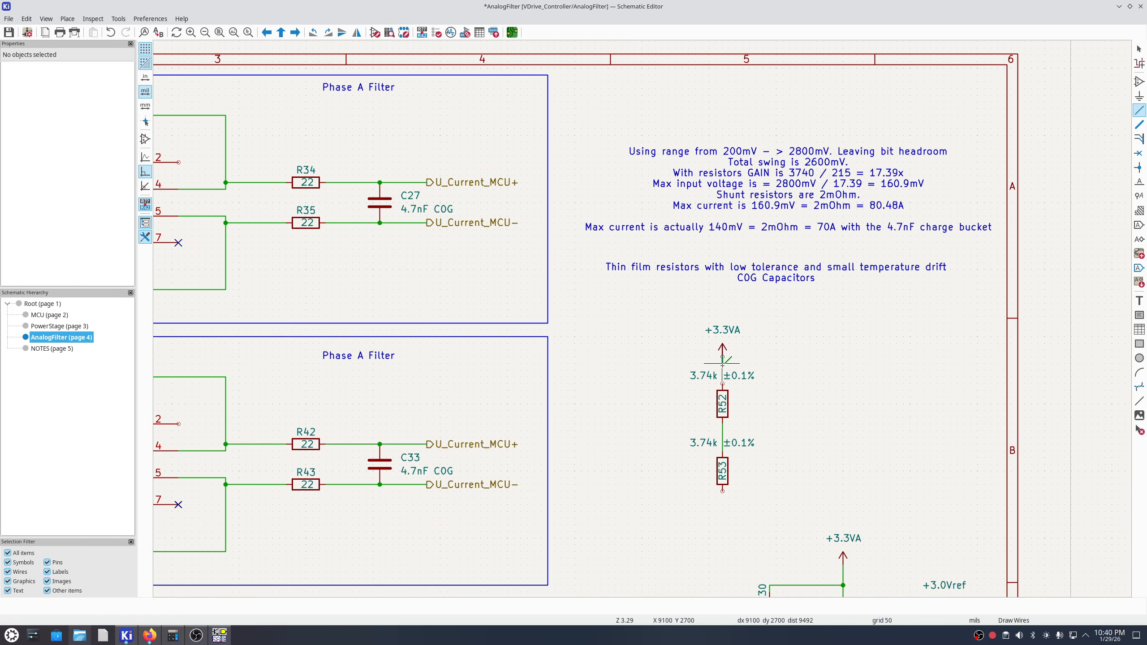
Copy the GND symbol below C30 and place it beneath R53 as the divider's ground connection.
middle_drag(775, 461, 730, 346)
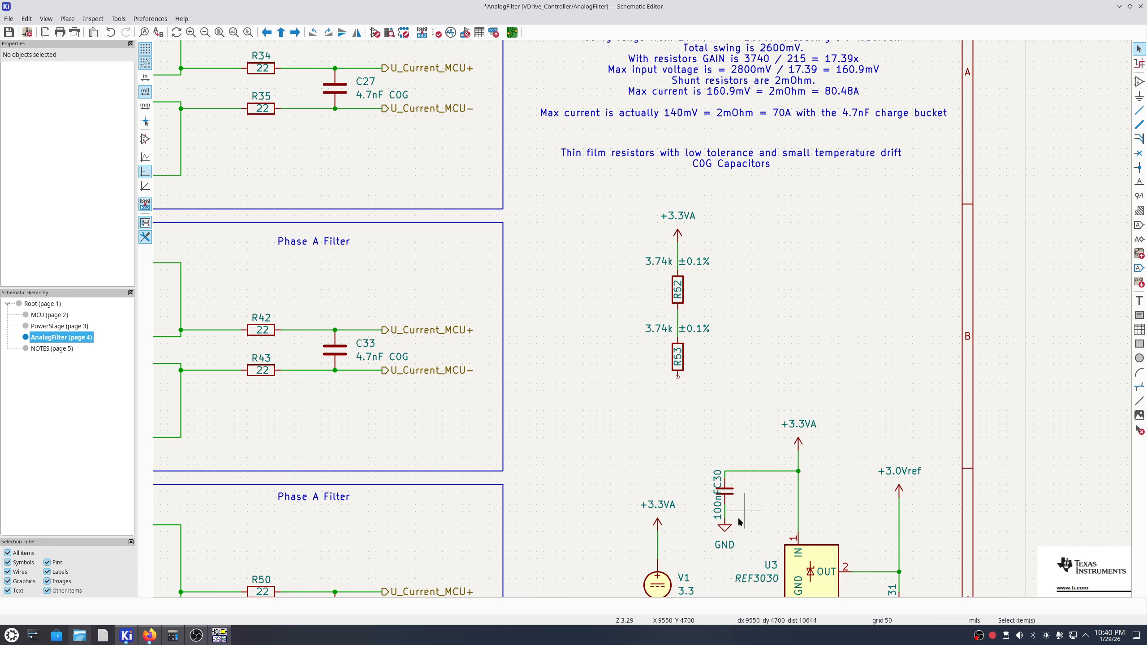
click(728, 529)
key(ctrl+c)
key(ctrl+v)
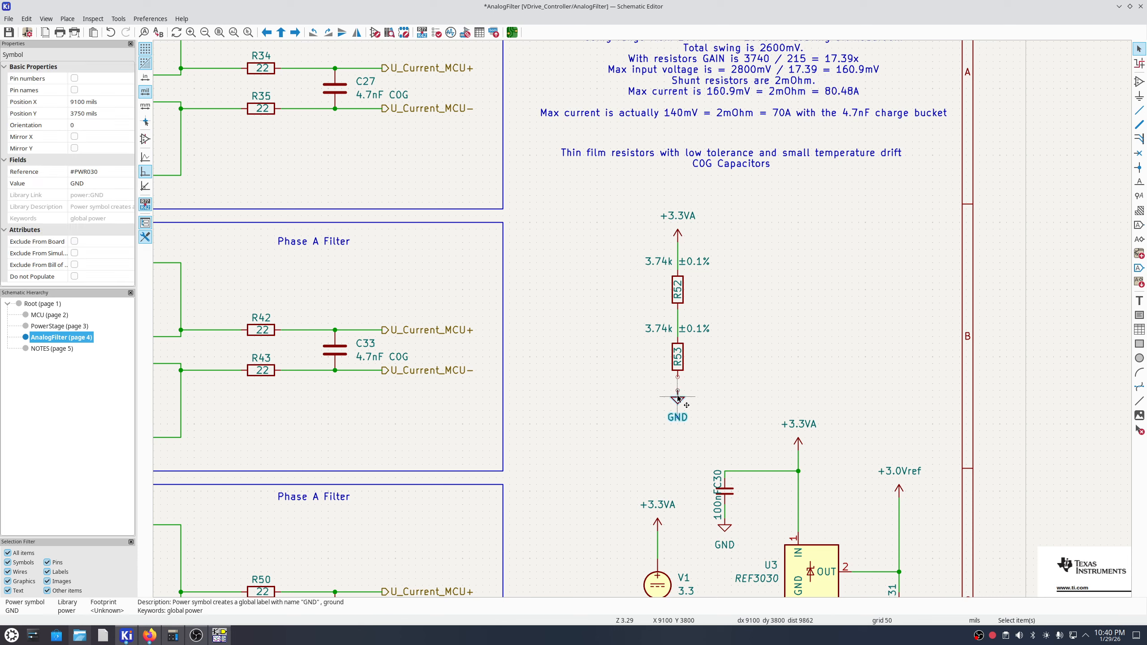
click(678, 379)
Place a copy of the 100nF capacitor C30 beside R53 and wire its upper pin to the junction between R52 and R53.
click(725, 491)
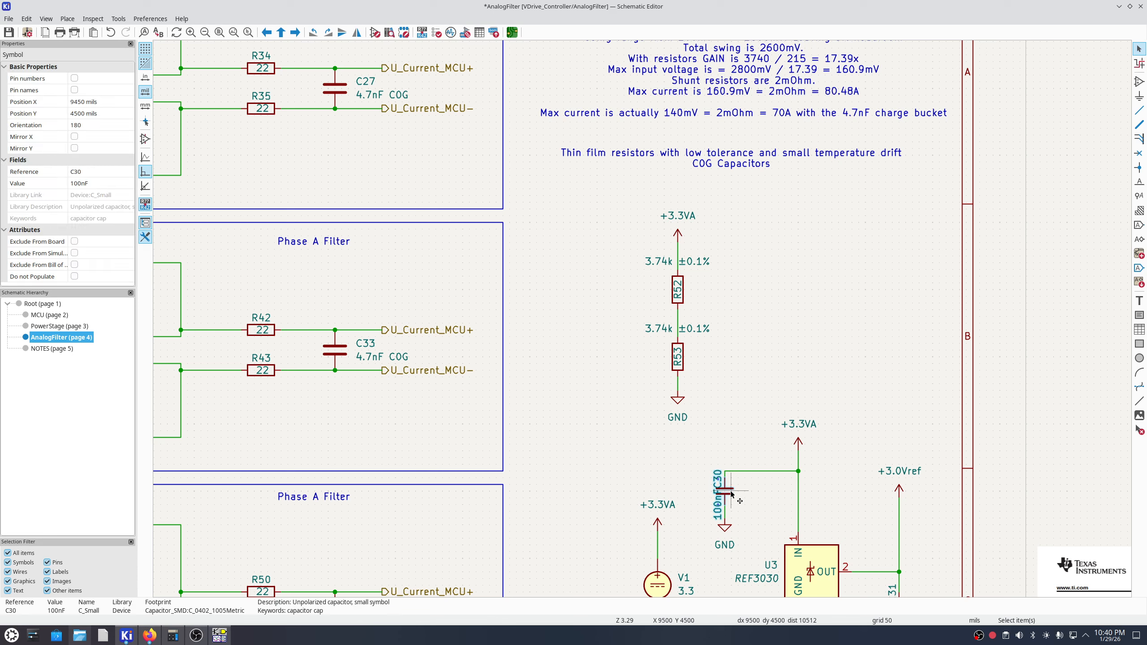
key(ctrl+c)
key(ctrl+v)
click(731, 352)
key(w)
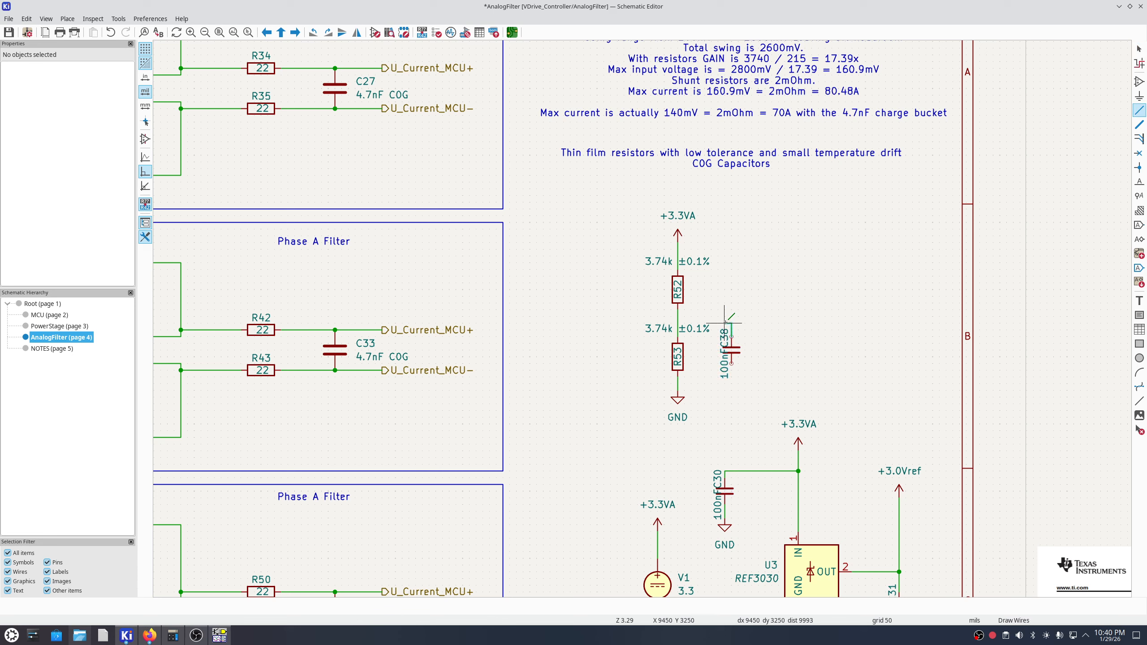
click(679, 323)
key(Escape)
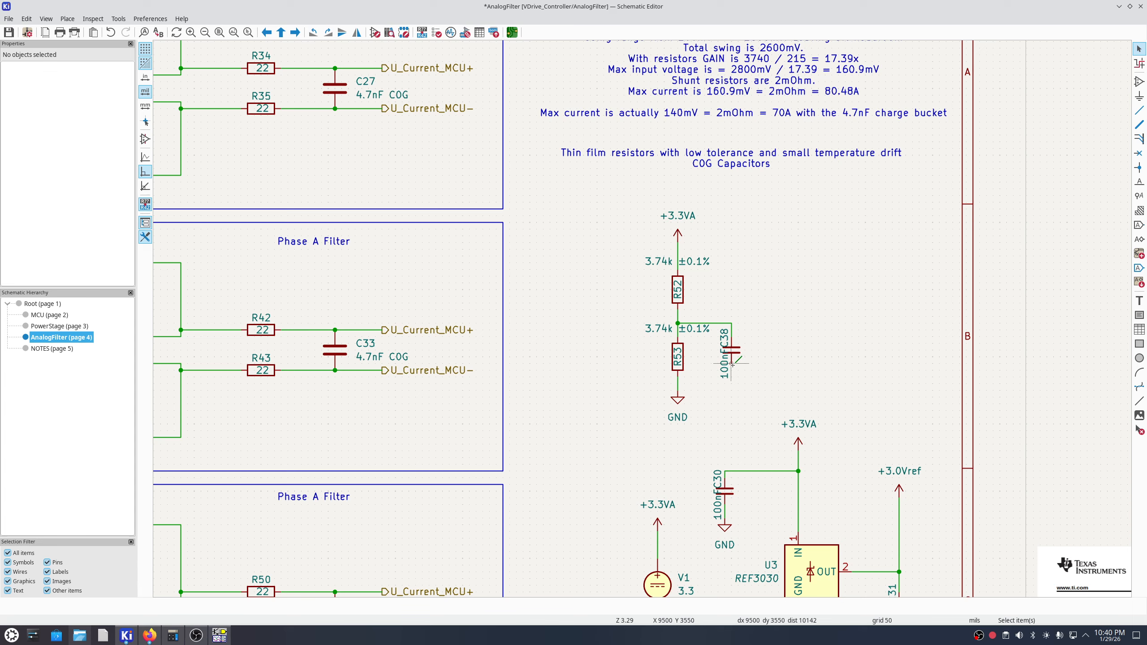
Wire the lower pin of the new 100nF capacitor to the ground node below R53.
key(w)
click(732, 364)
click(677, 383)
key(Escape)
scroll(704, 348, down, 1)
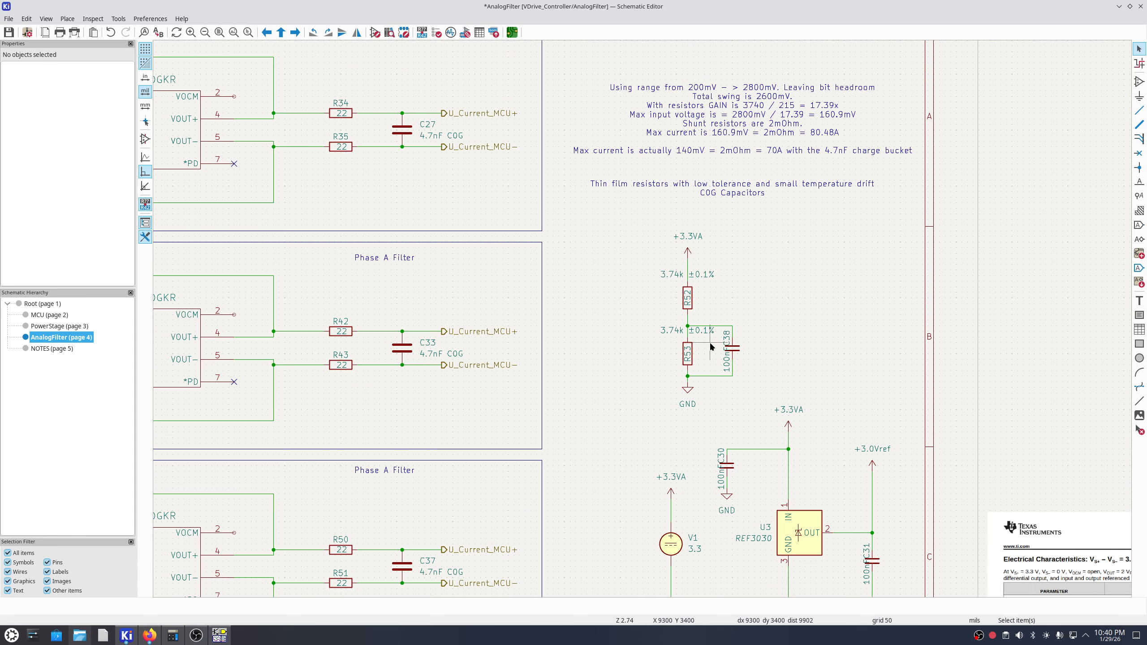
Examine the unconnected VOCM pins of the three THS4521 amplifiers, the new divider and the overall sheet layout.
middle_drag(680, 342, 788, 379)
middle_drag(549, 254, 764, 305)
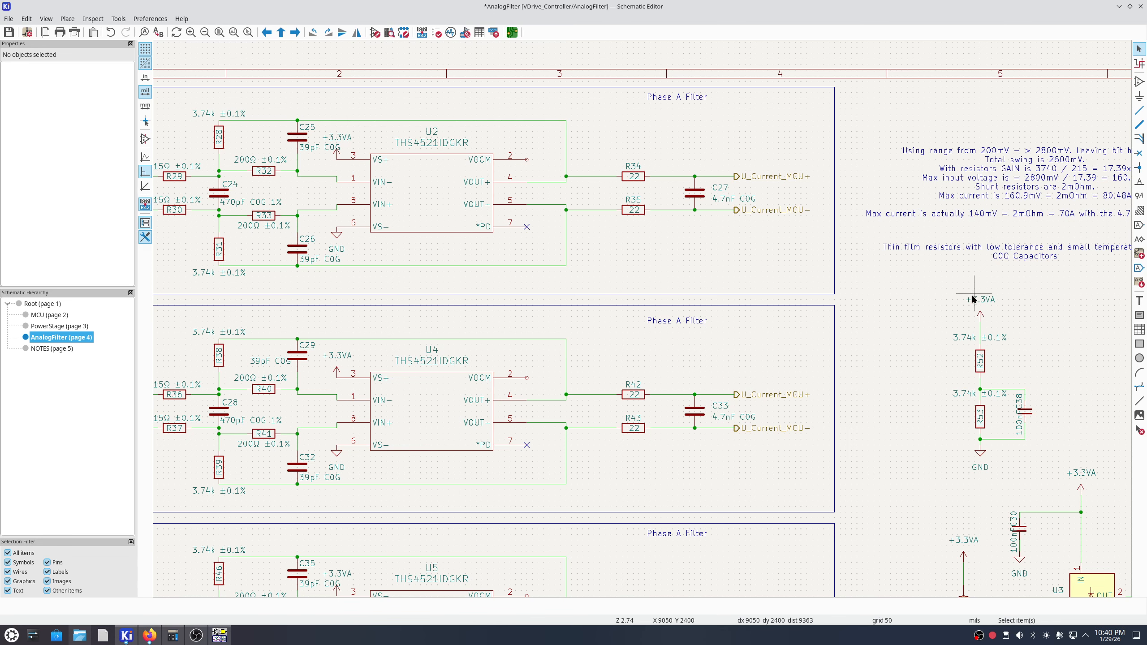
middle_drag(1019, 372, 1001, 362)
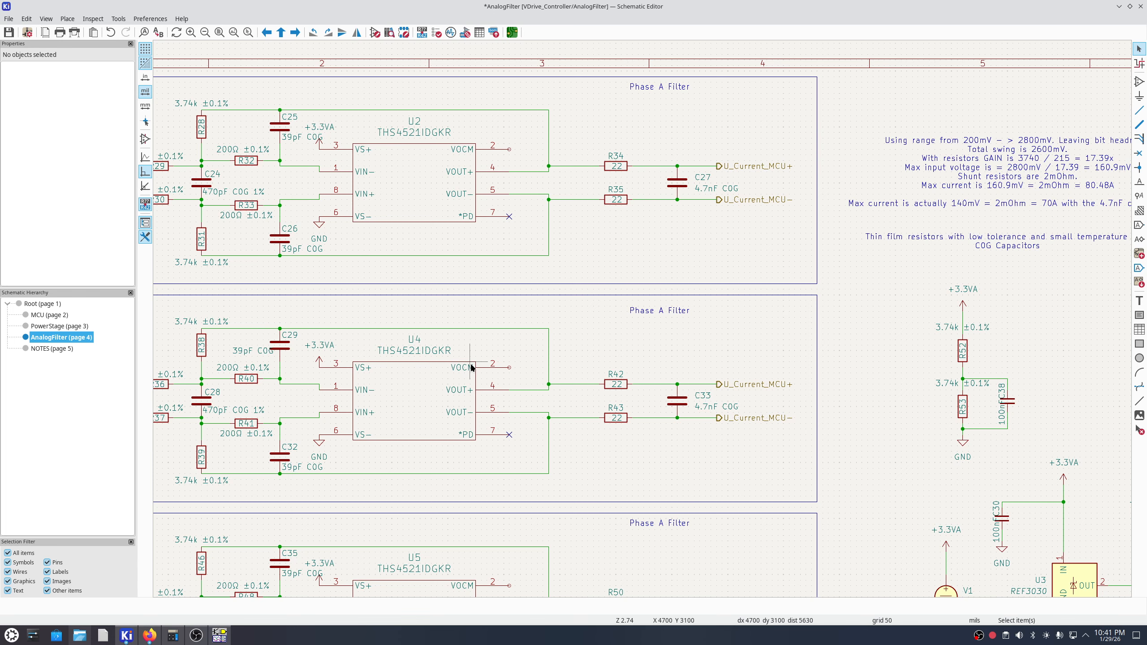
middle_drag(854, 430, 864, 248)
scroll(887, 249, down, 1)
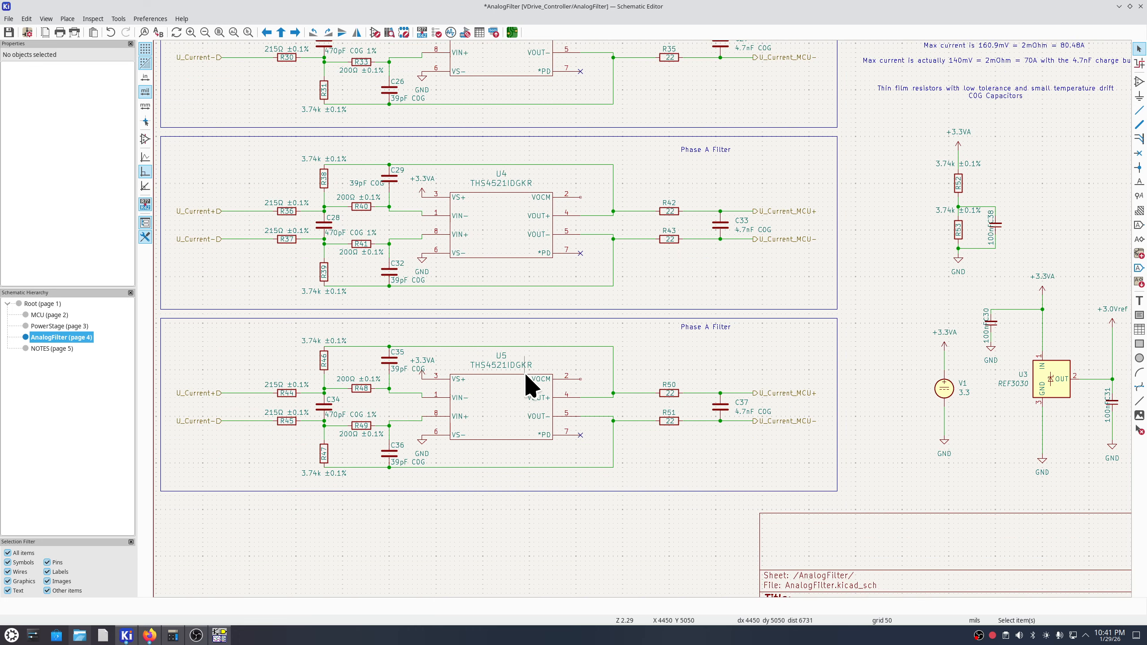
middle_drag(628, 333, 558, 366)
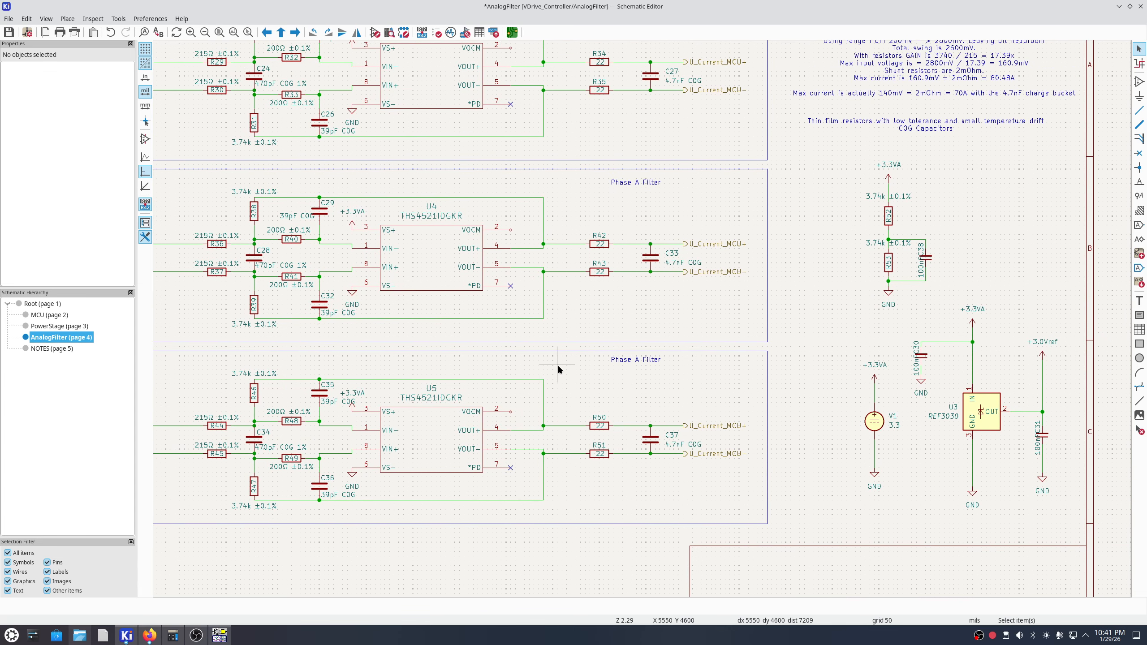
scroll(592, 321, down, 2)
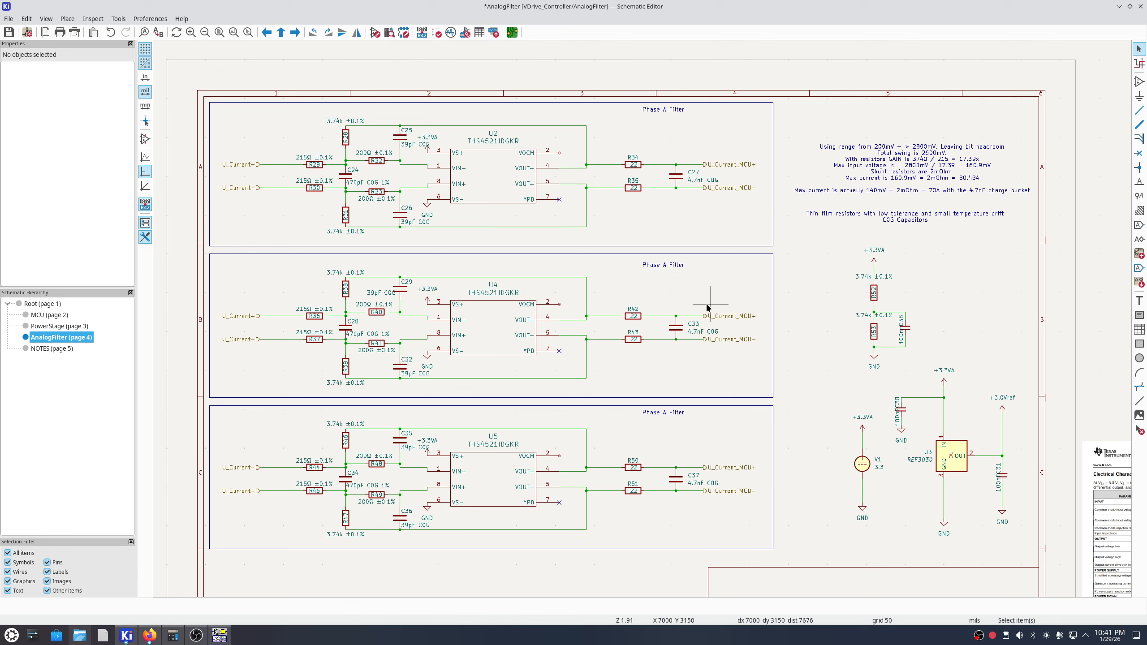
double_click(665, 266)
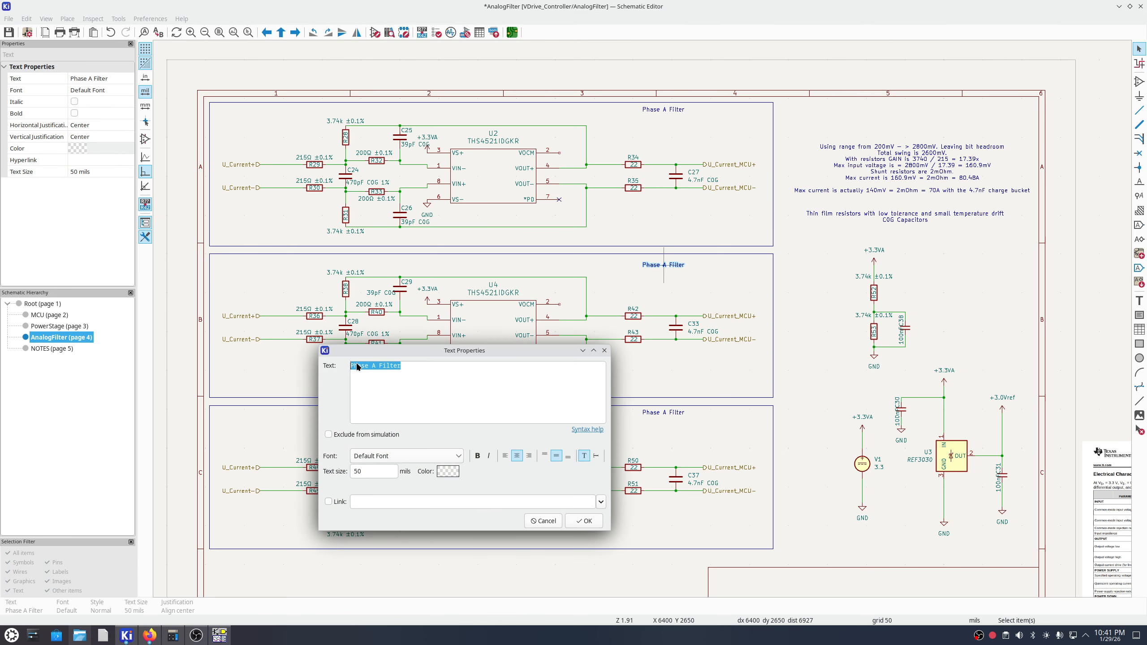
click(372, 366)
text(B)
click(543, 520)
double_click(682, 266)
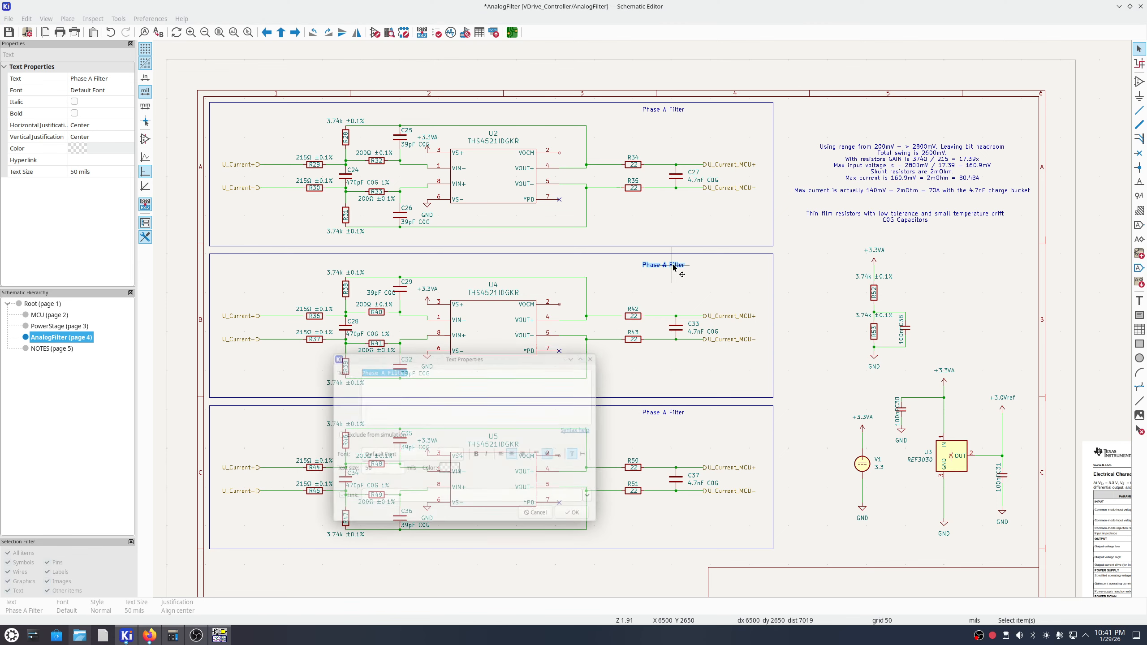
click(374, 366)
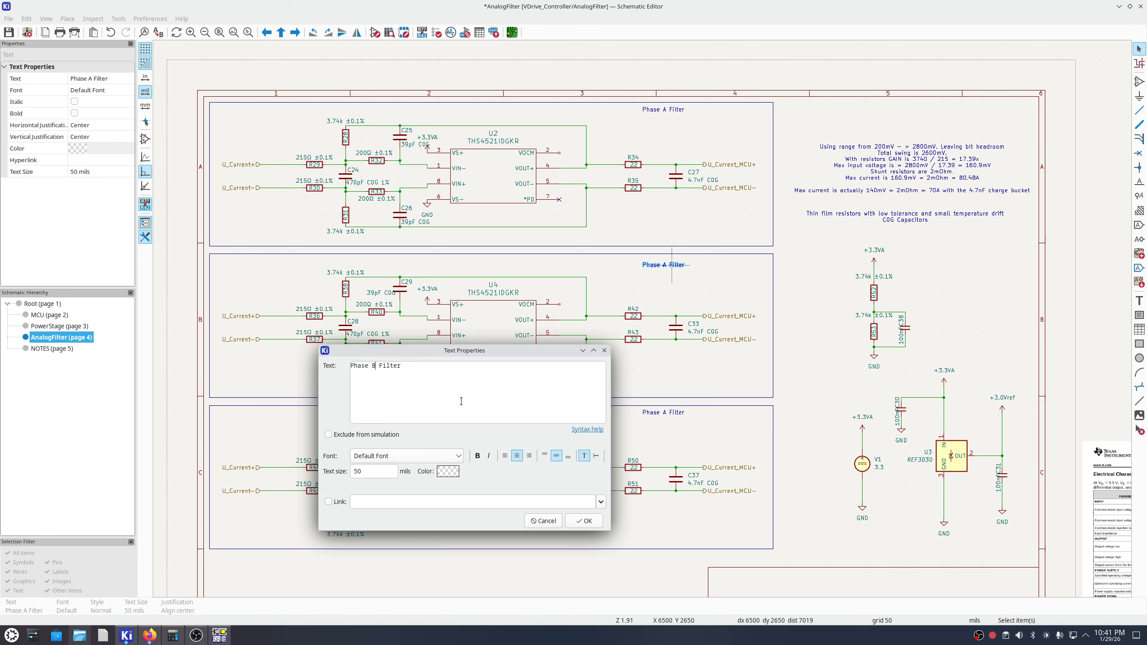
click(552, 526)
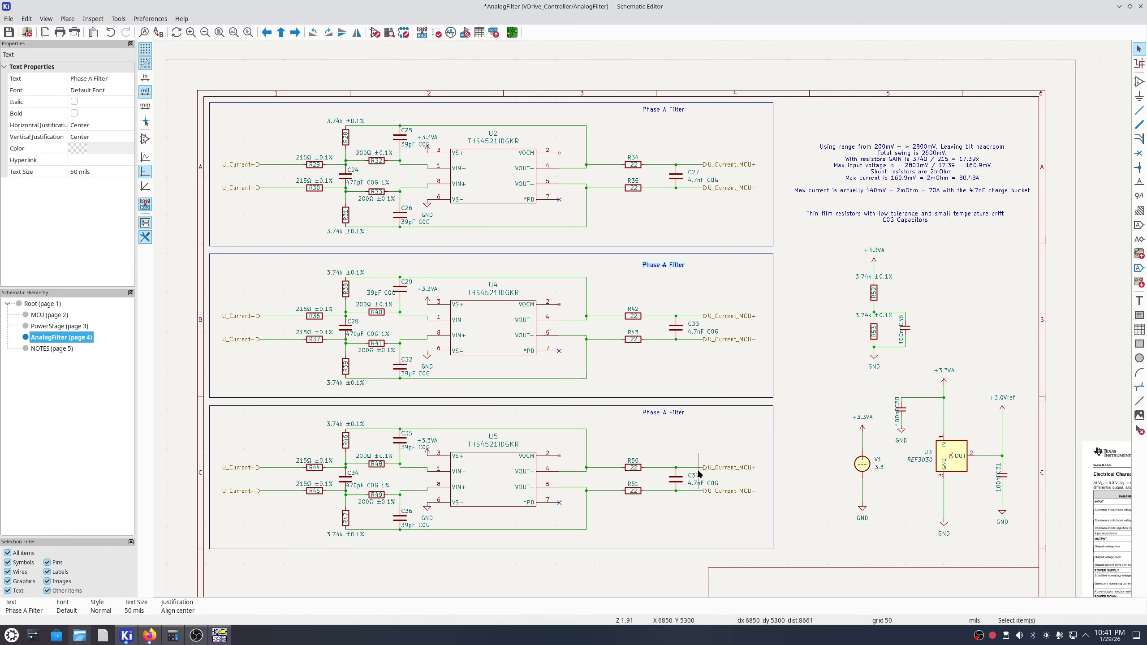
Retitle the middle filter block "Phase B Filter" and the lowest filter block "Phase C Filter".
double_click(680, 265)
click(374, 367)
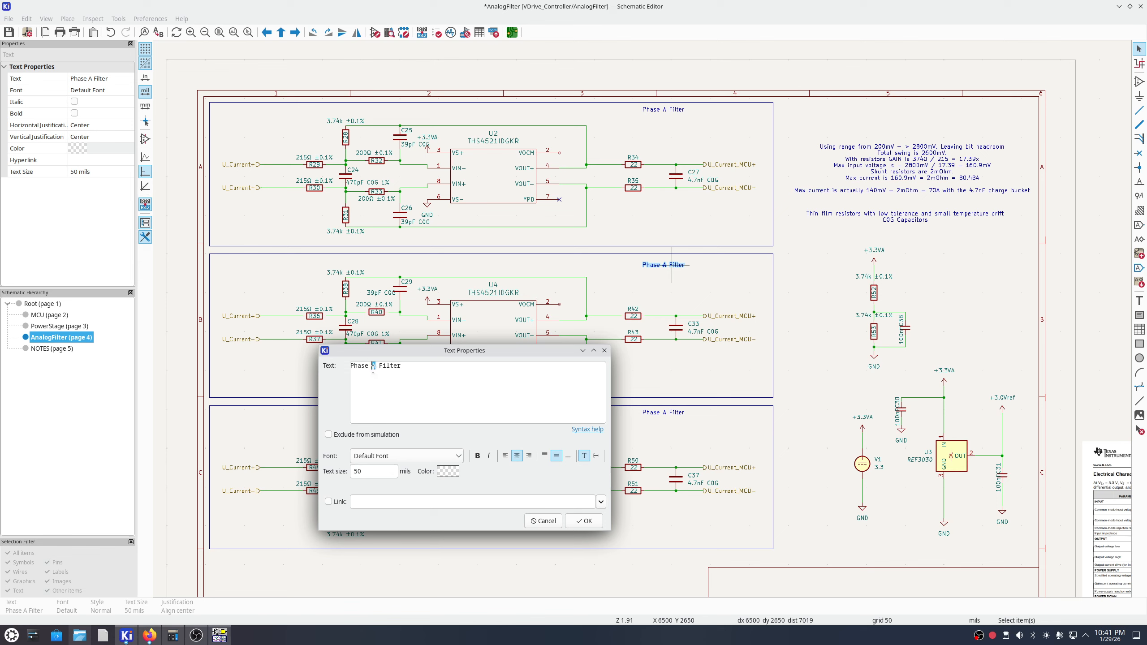
click(584, 521)
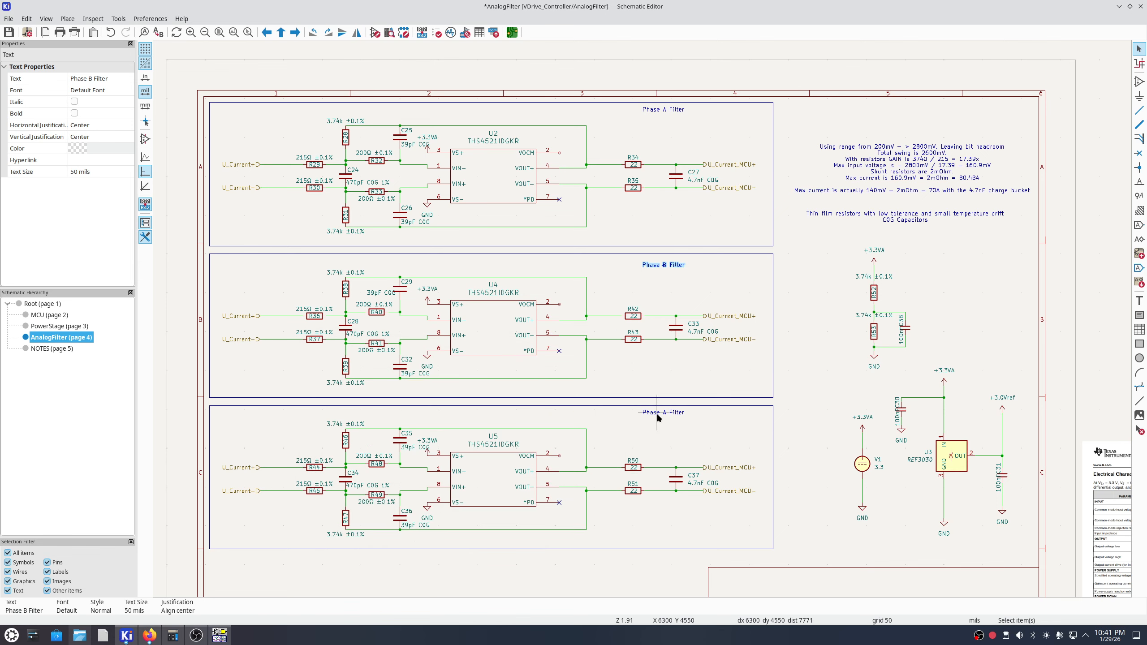
double_click(656, 412)
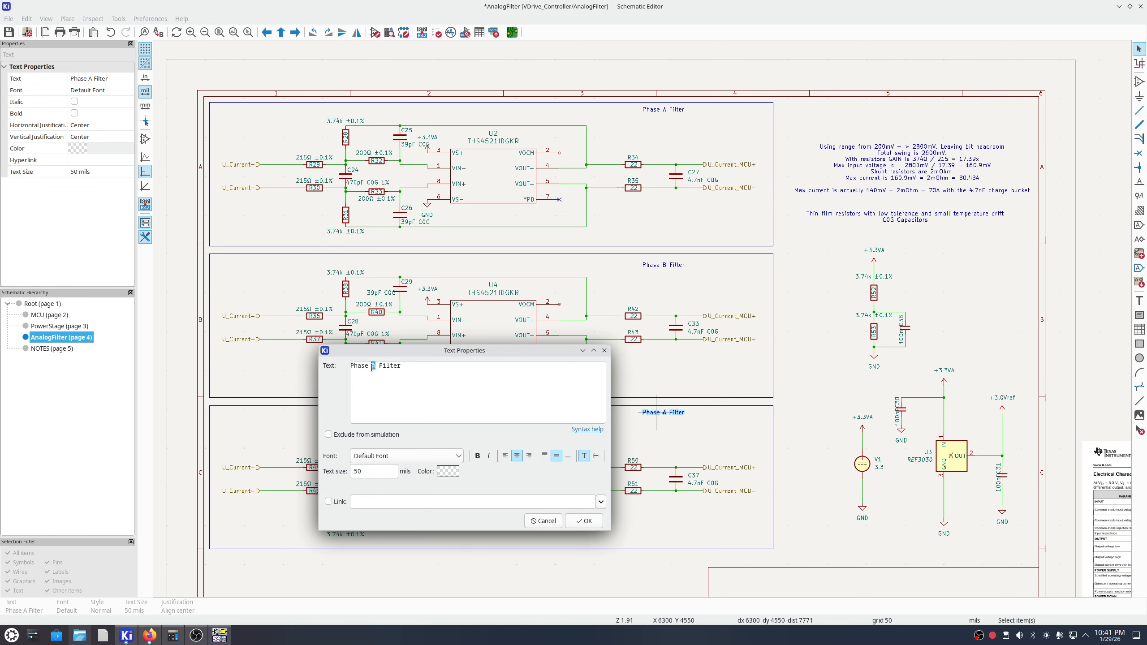
click(583, 521)
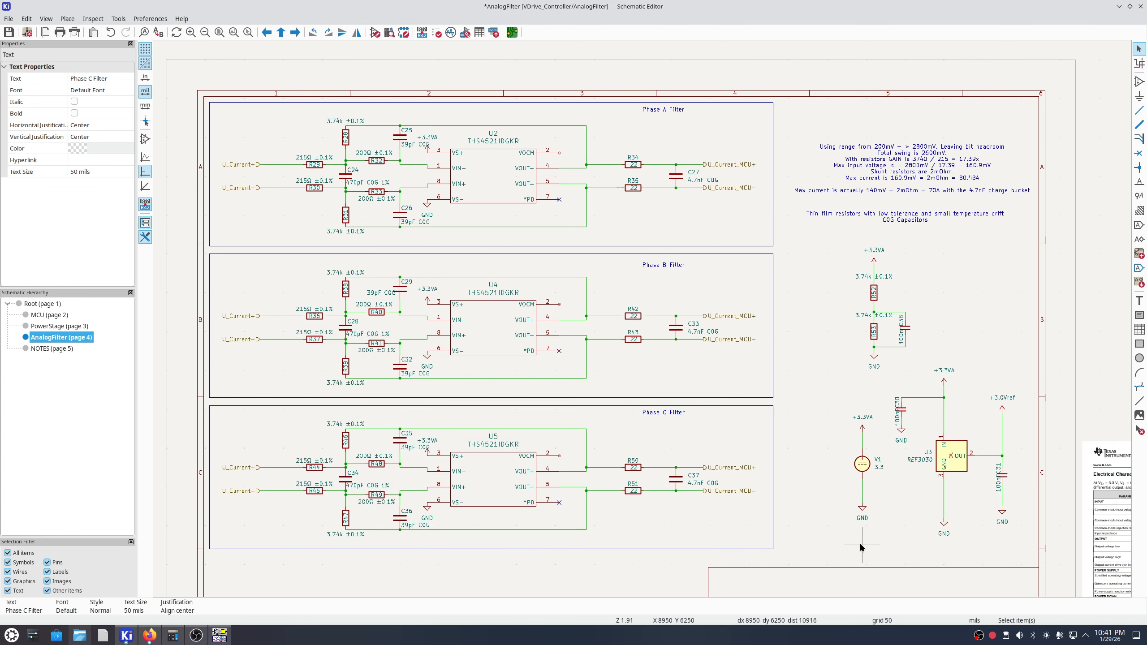
Save the schematic, check the current signal names on the root sheet, and return to the AnalogFilter sheet.
click(805, 496)
scroll(806, 497, down, 1)
middle_drag(806, 497, 735, 400)
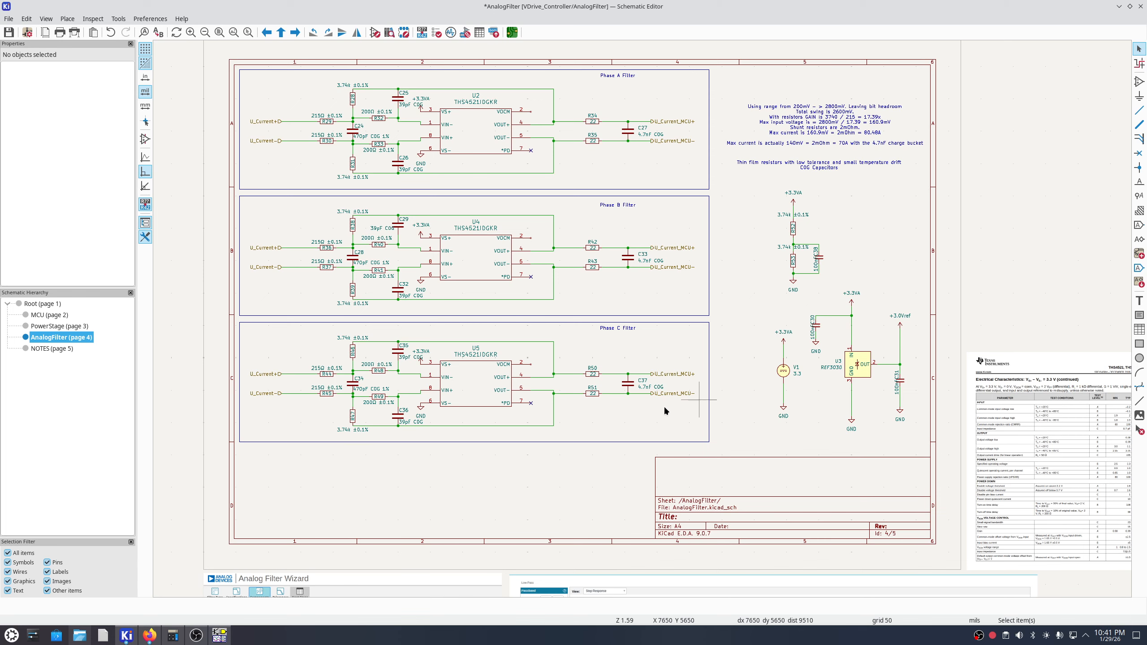
click(9, 32)
click(43, 304)
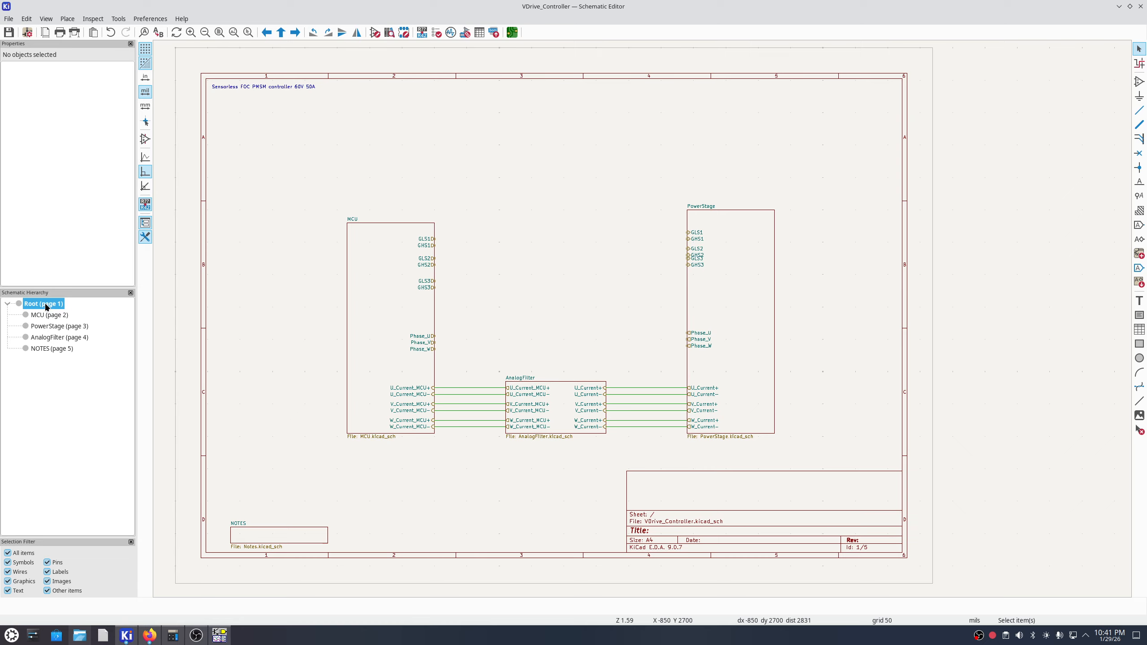
click(51, 338)
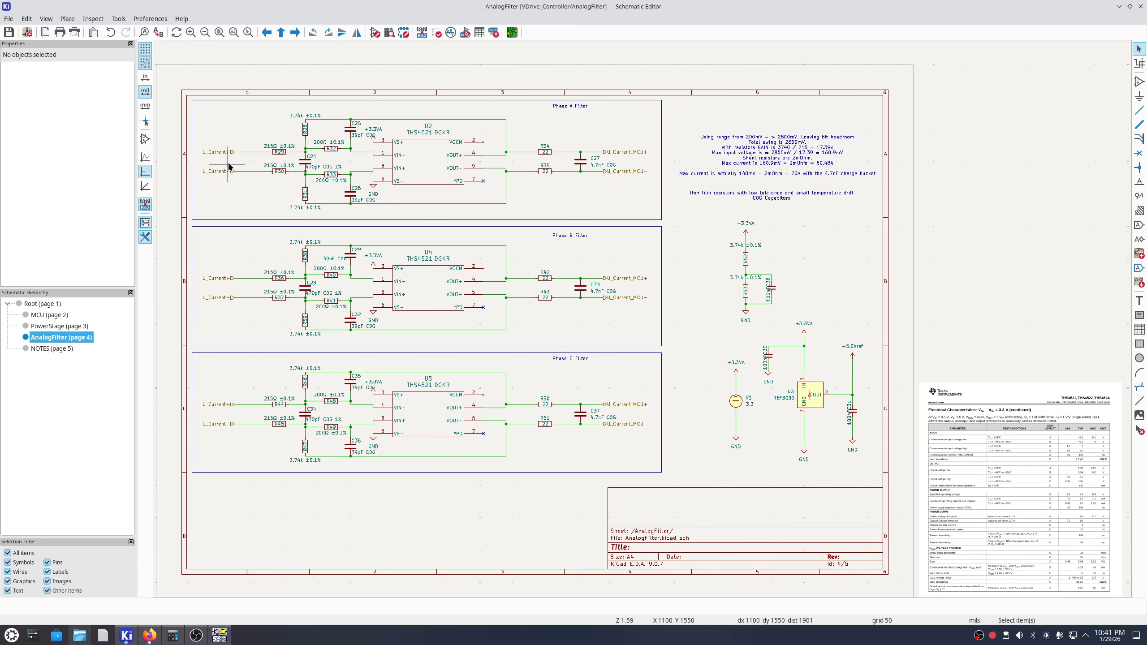
Rename the Phase B filter's two input hierarchical labels V_Current+ and V_Current-.
scroll(224, 170, up, 1)
double_click(209, 300)
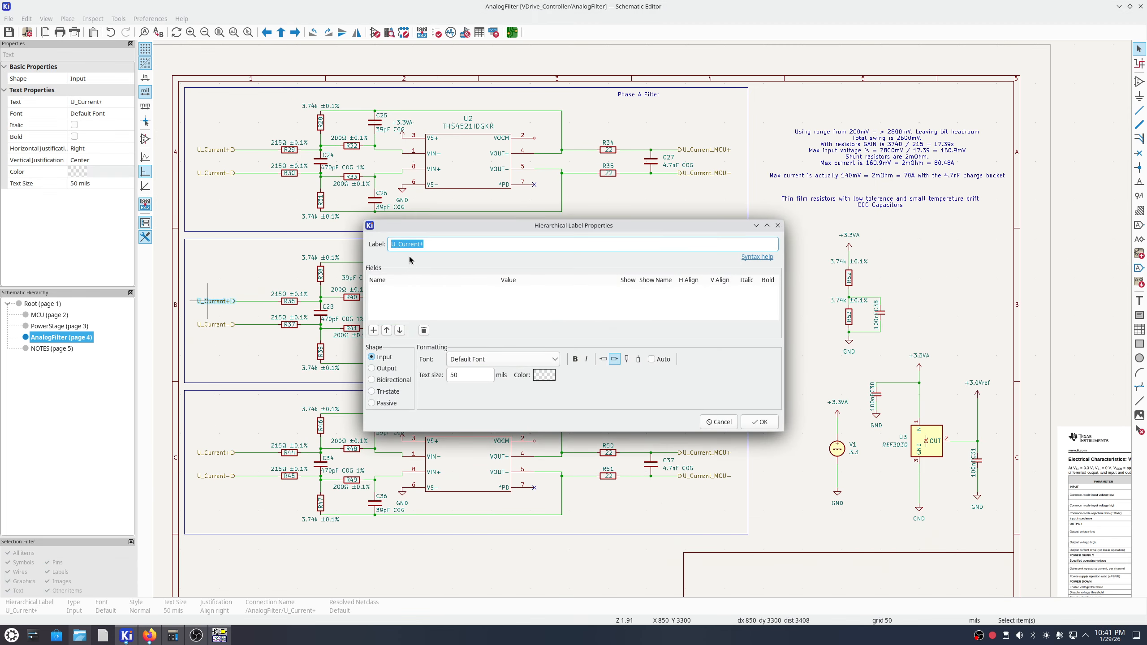
click(395, 244)
click(760, 422)
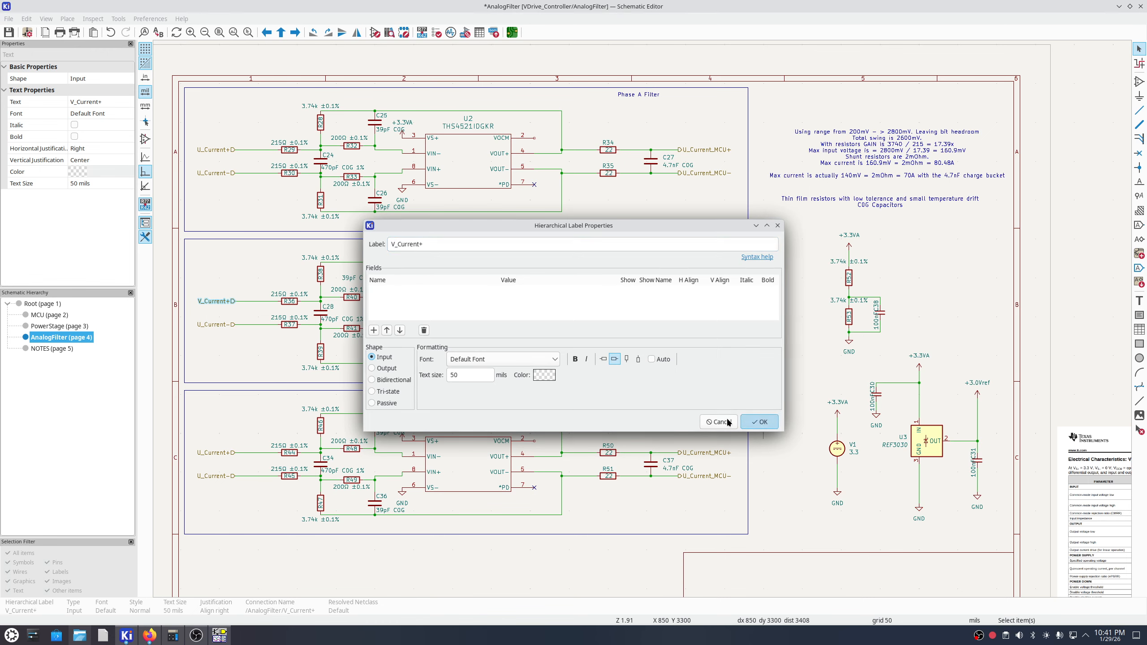
double_click(211, 324)
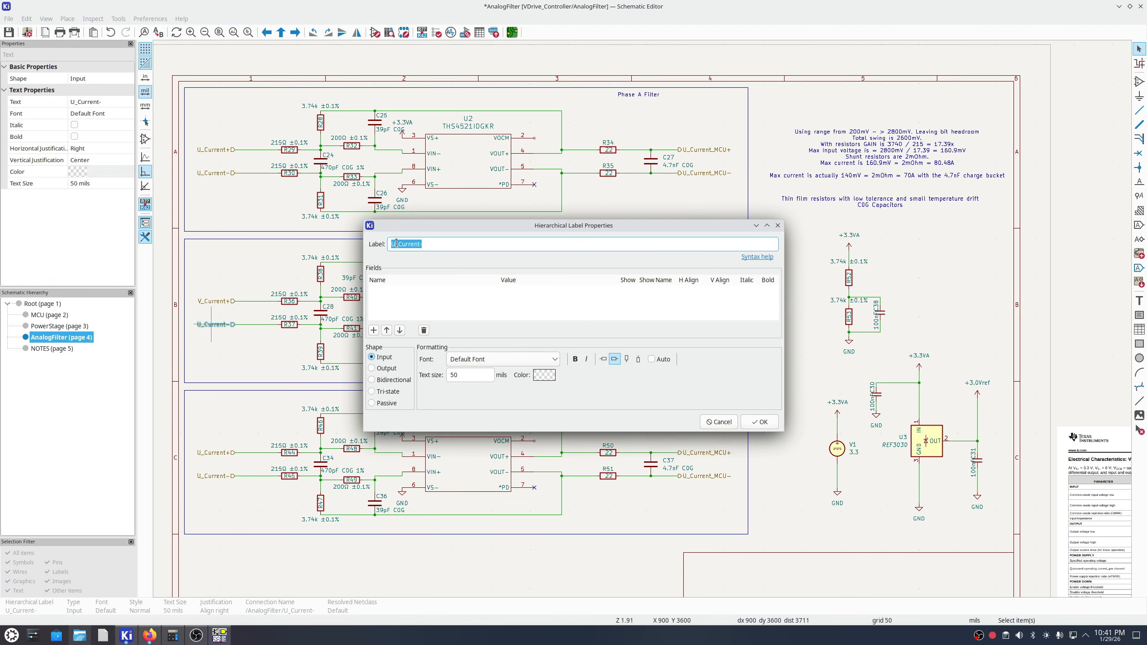
click(761, 421)
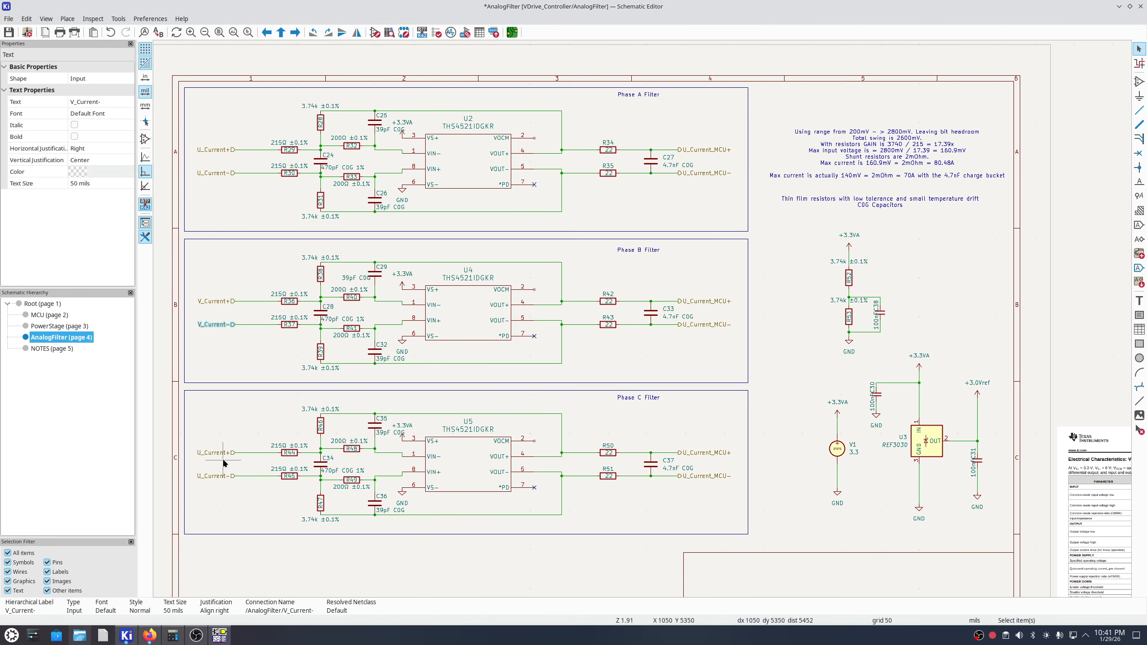
Rename the Phase C filter's two input hierarchical labels W_Current+ and W_Current-.
double_click(211, 452)
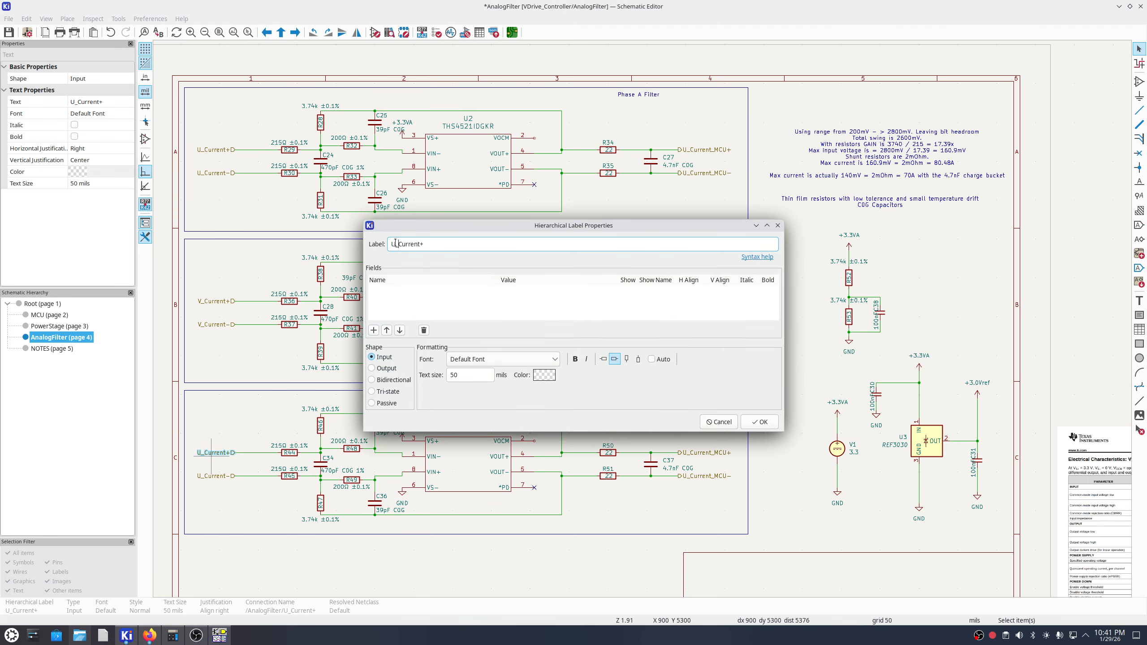
text(W)
click(760, 421)
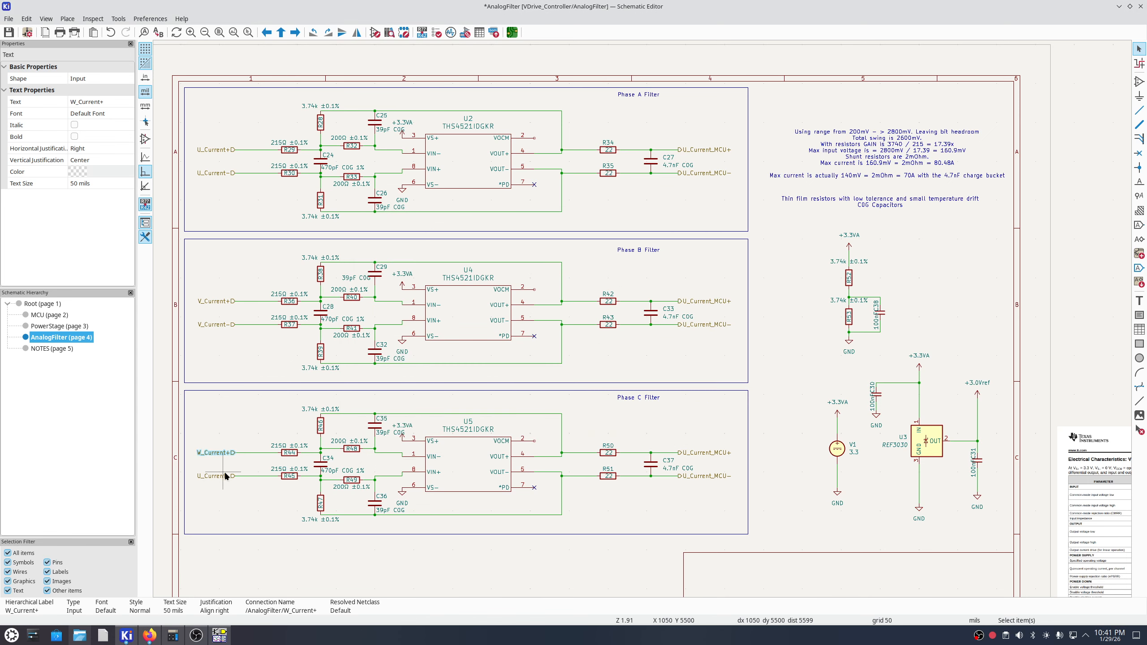
double_click(223, 474)
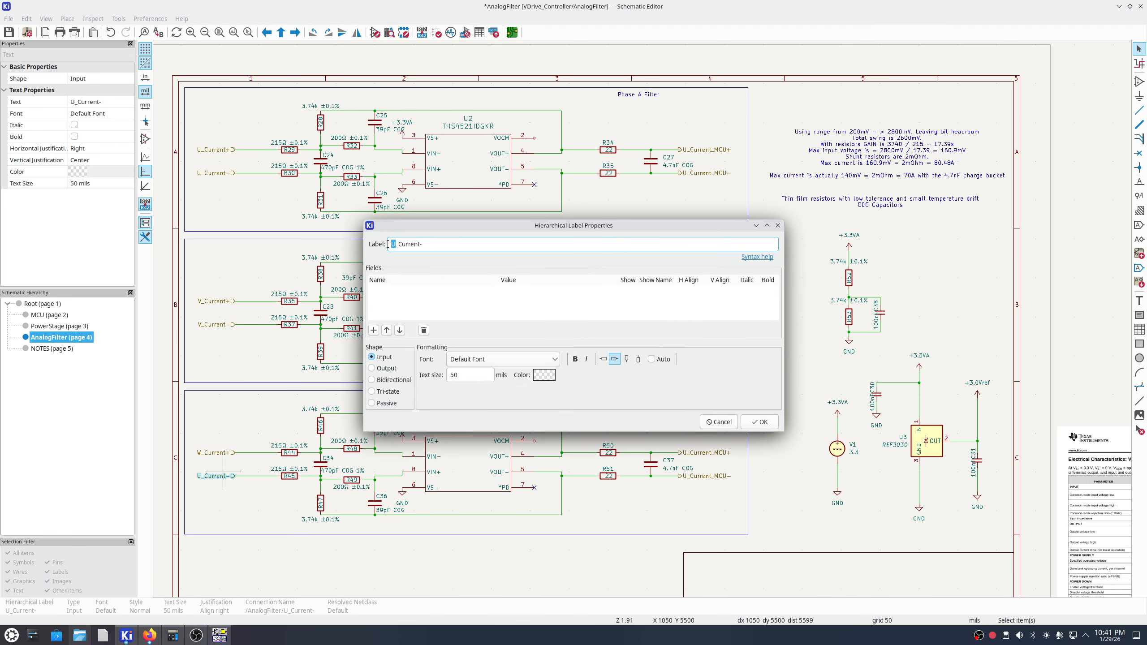
click(760, 421)
Rename the Phase C filter's two output hierarchical labels W_Current_MCU+ and W_Current_MCU-.
double_click(707, 452)
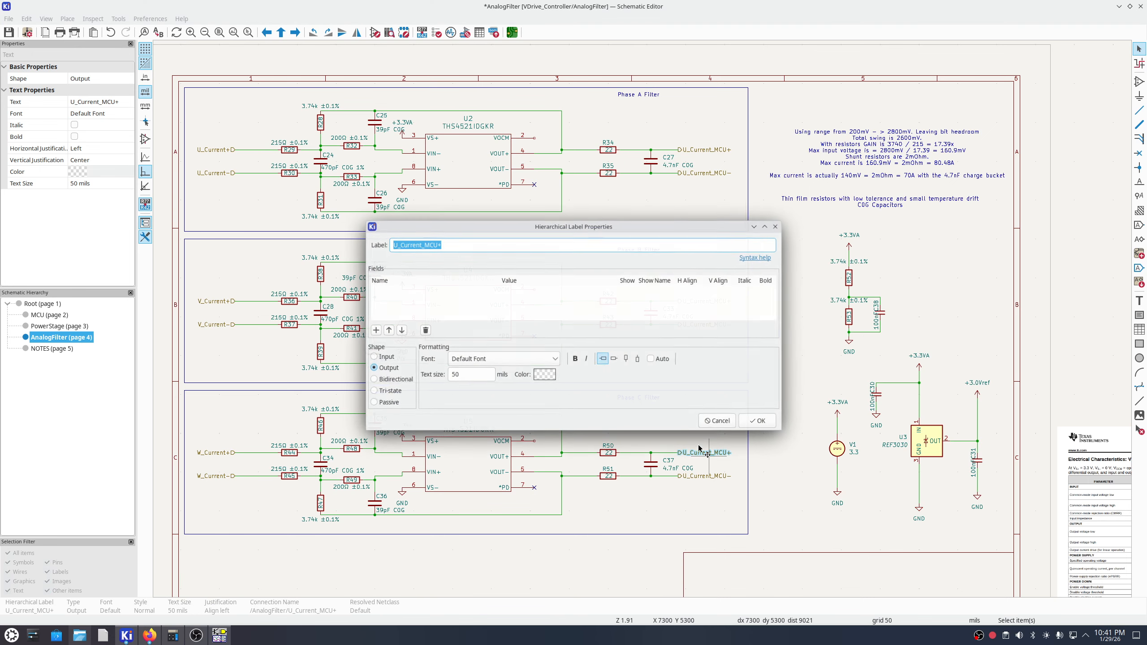
click(395, 245)
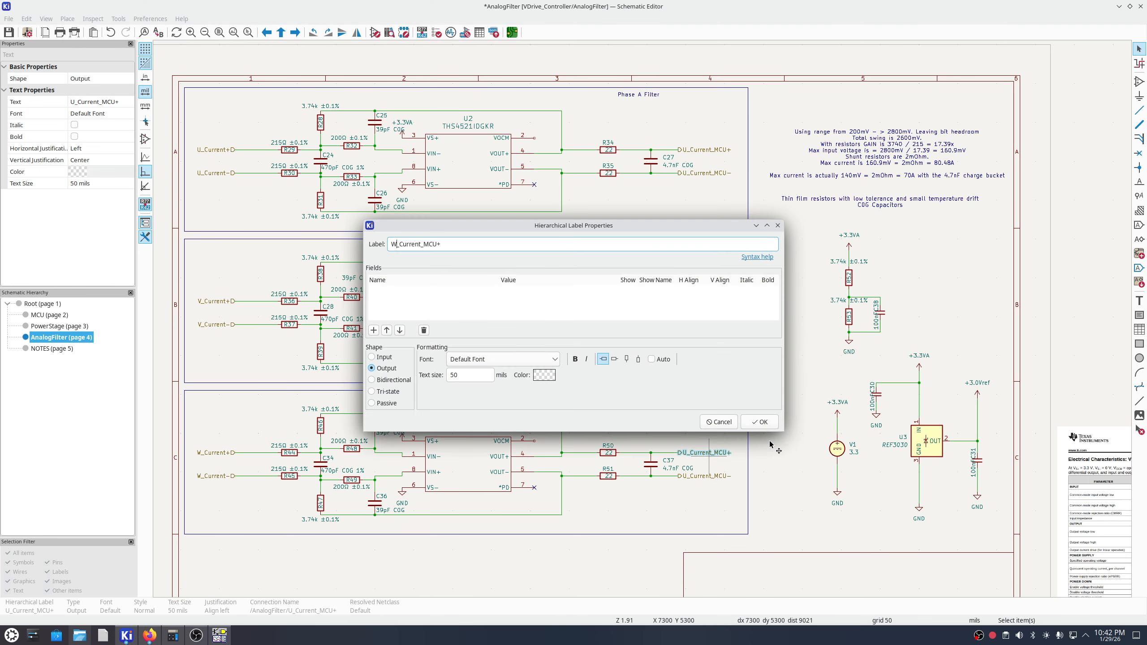
text(W)
click(760, 422)
double_click(682, 476)
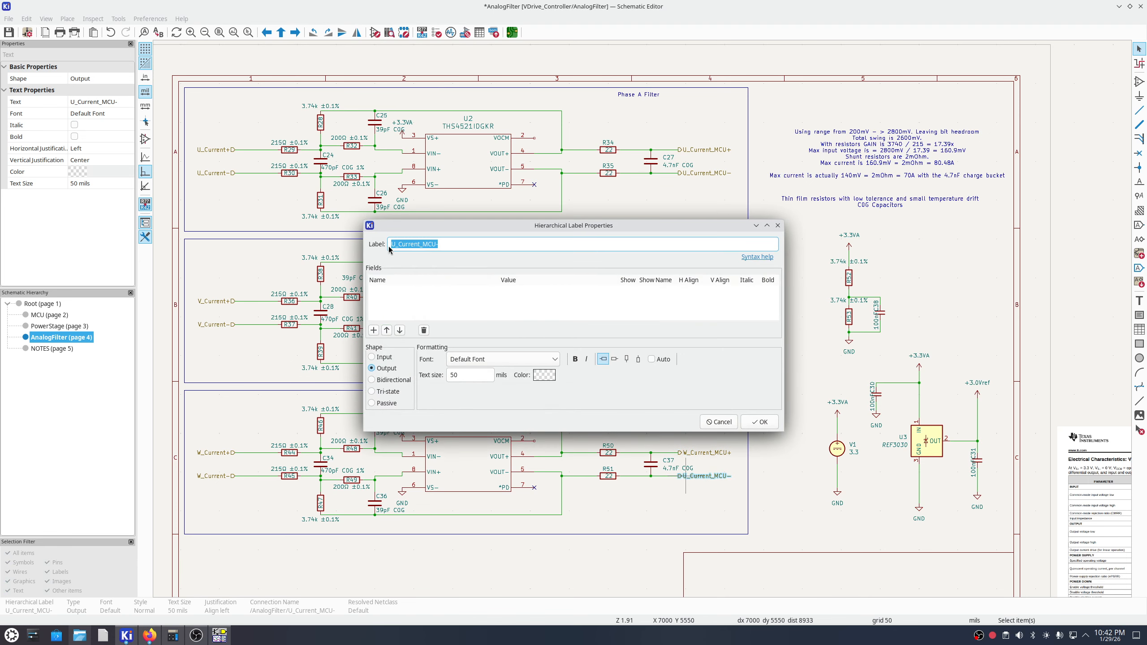
click(394, 244)
click(760, 422)
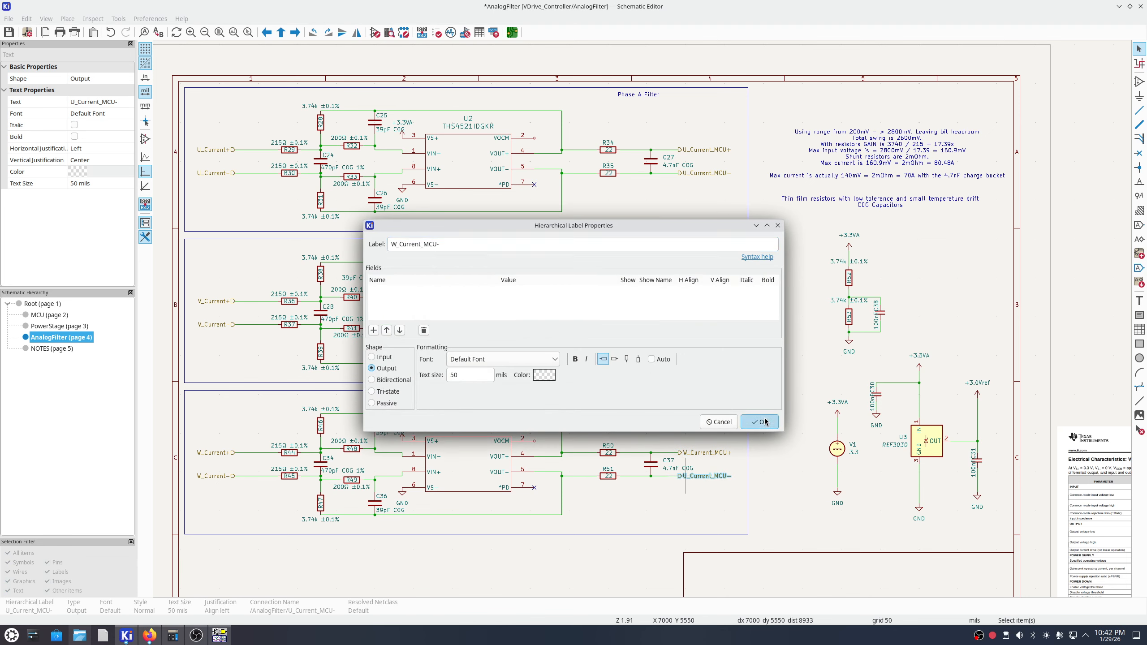
Rename the Phase B filter's two output hierarchical labels V_Current_MCU- and V_Current_MCU+.
double_click(683, 324)
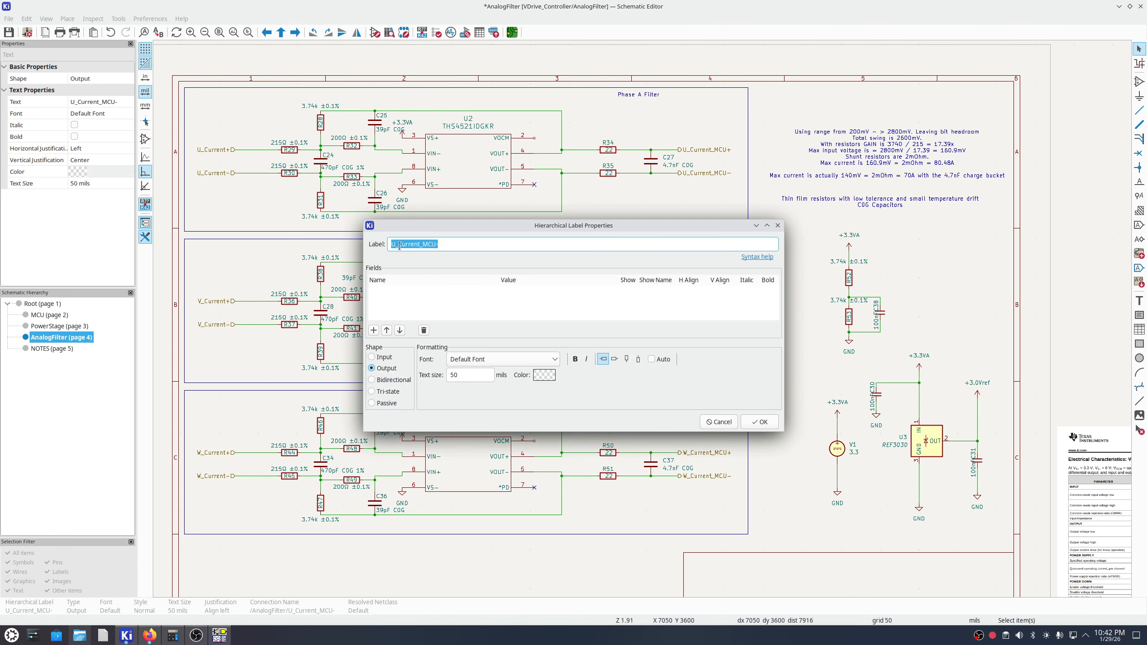
click(393, 244)
key(BackSpace)
text(V)
click(760, 422)
double_click(691, 301)
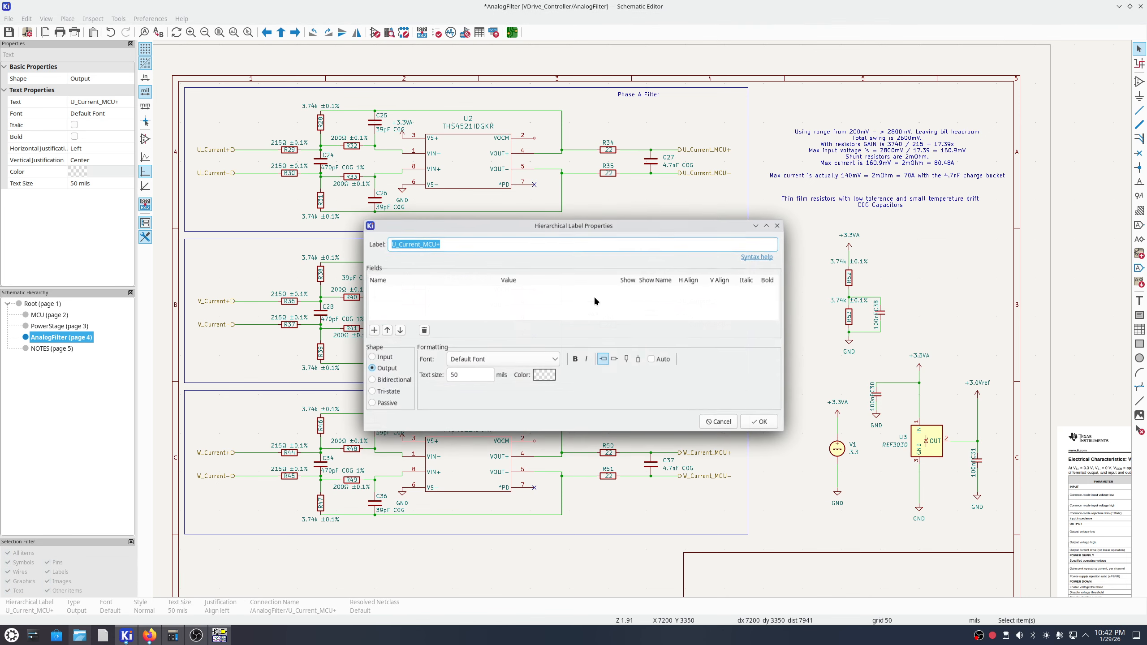
click(394, 244)
text(V)
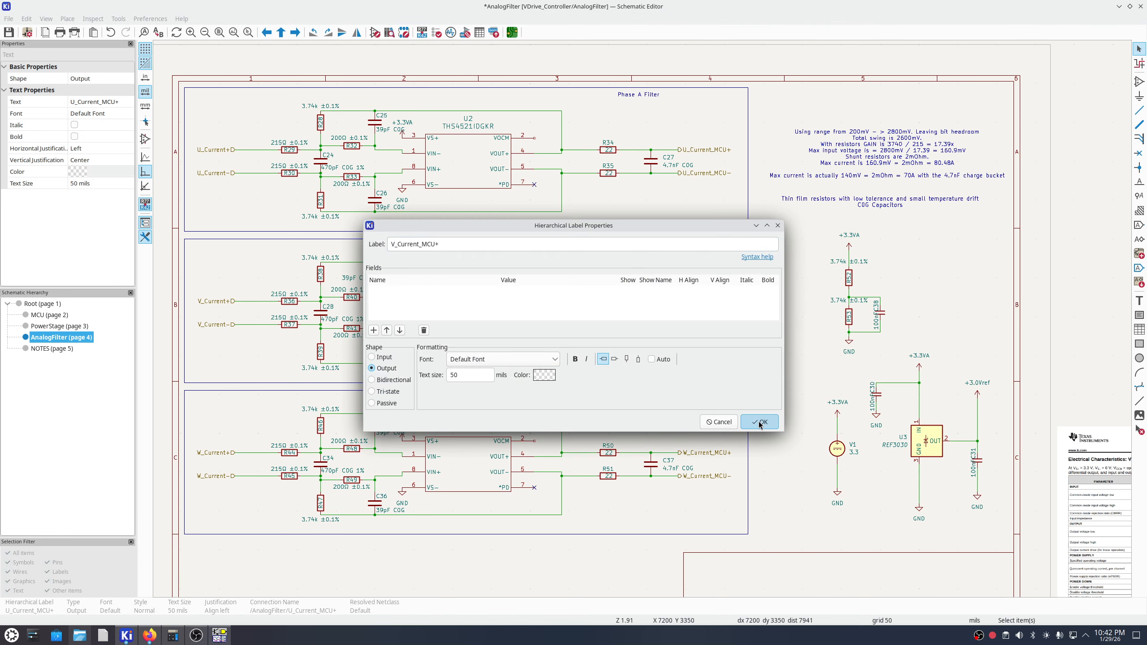
click(760, 421)
Move the current-range calculation note and the thin film resistor note together up near the sheet's upper border.
scroll(783, 466, down, 1)
middle_drag(813, 510, 683, 425)
scroll(740, 422, down, 1)
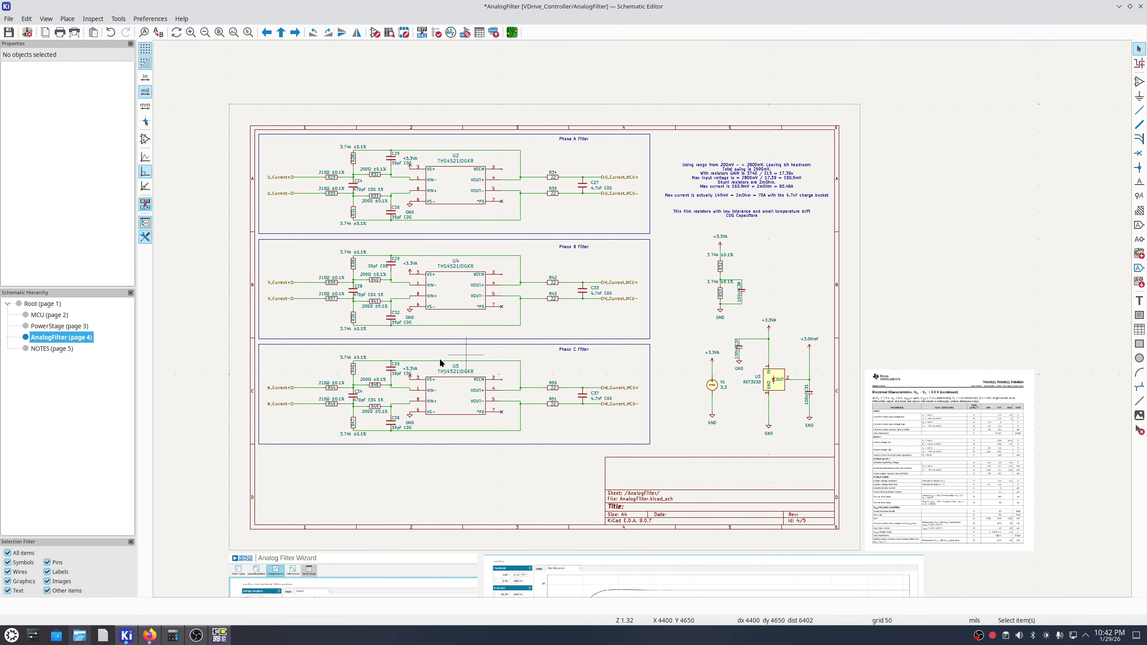
scroll(776, 389, up, 1)
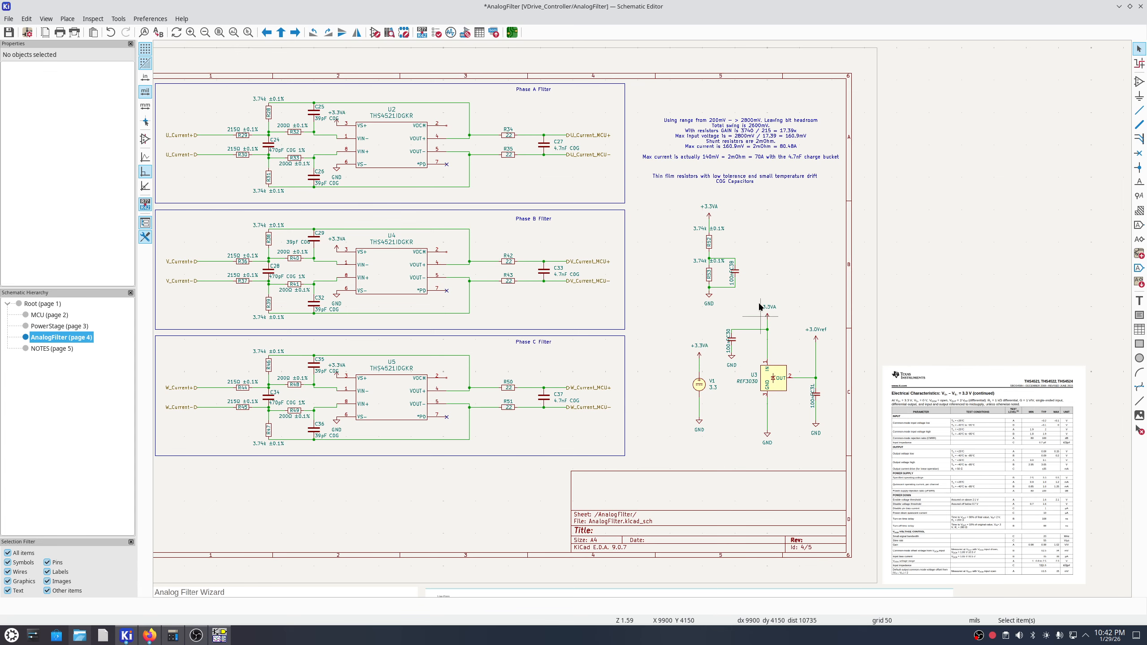
middle_drag(733, 305, 742, 351)
drag(785, 237, 700, 156)
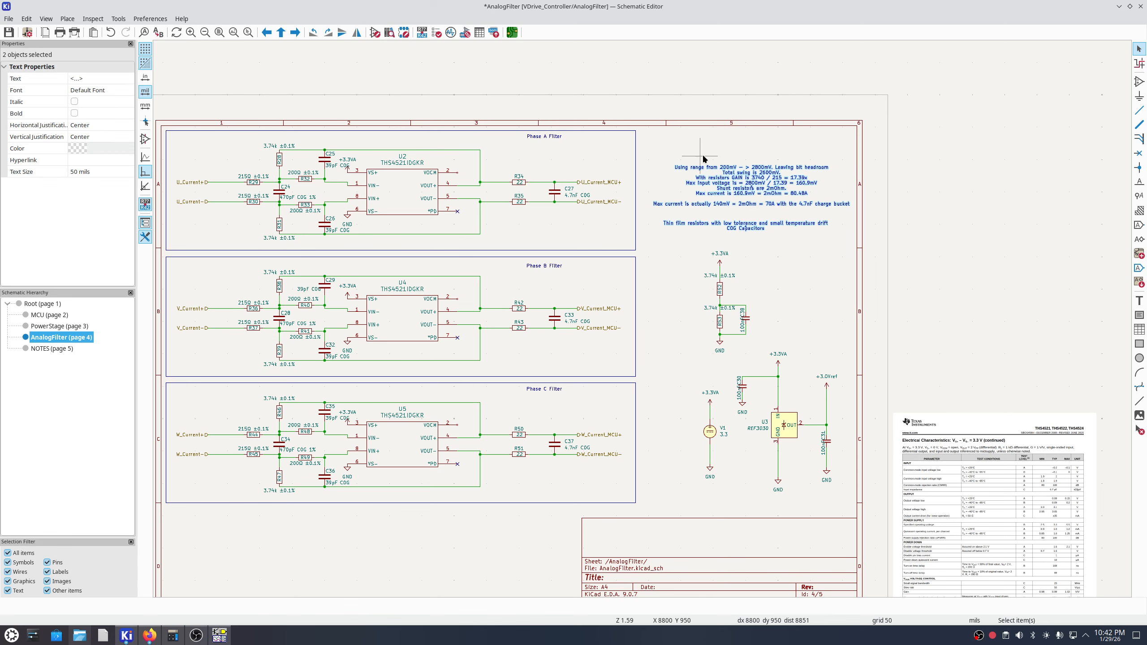
drag(751, 185, 746, 156)
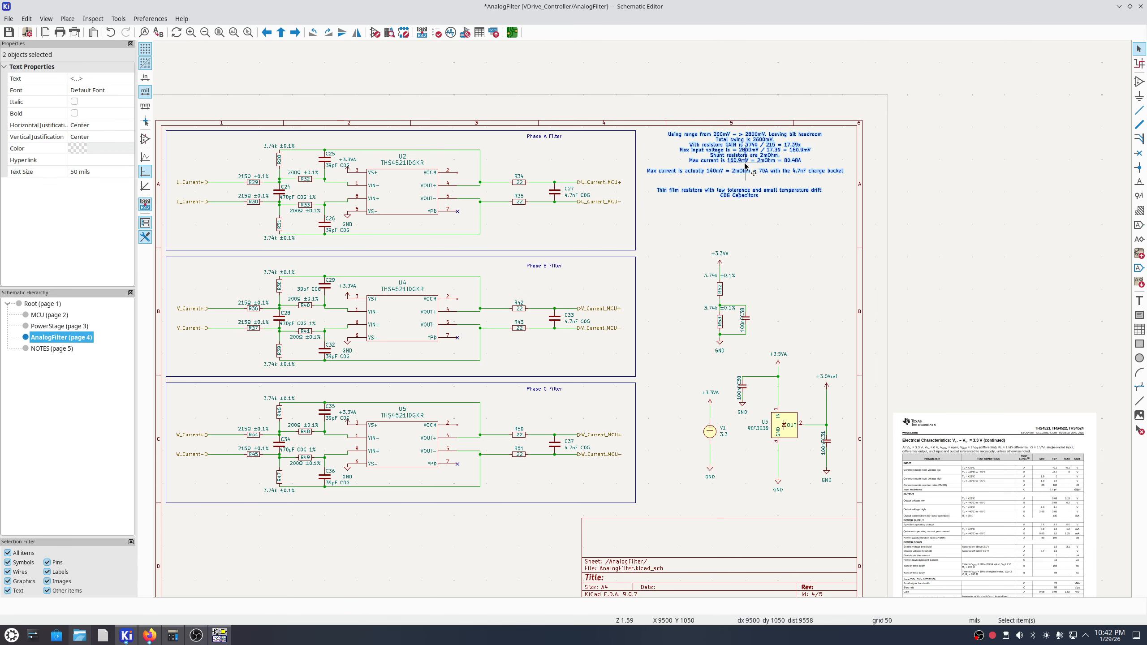
Cut the wording out of the thin film resistor and COG capacitor note for reuse, and delete that separate note.
double_click(748, 194)
key(Delete)
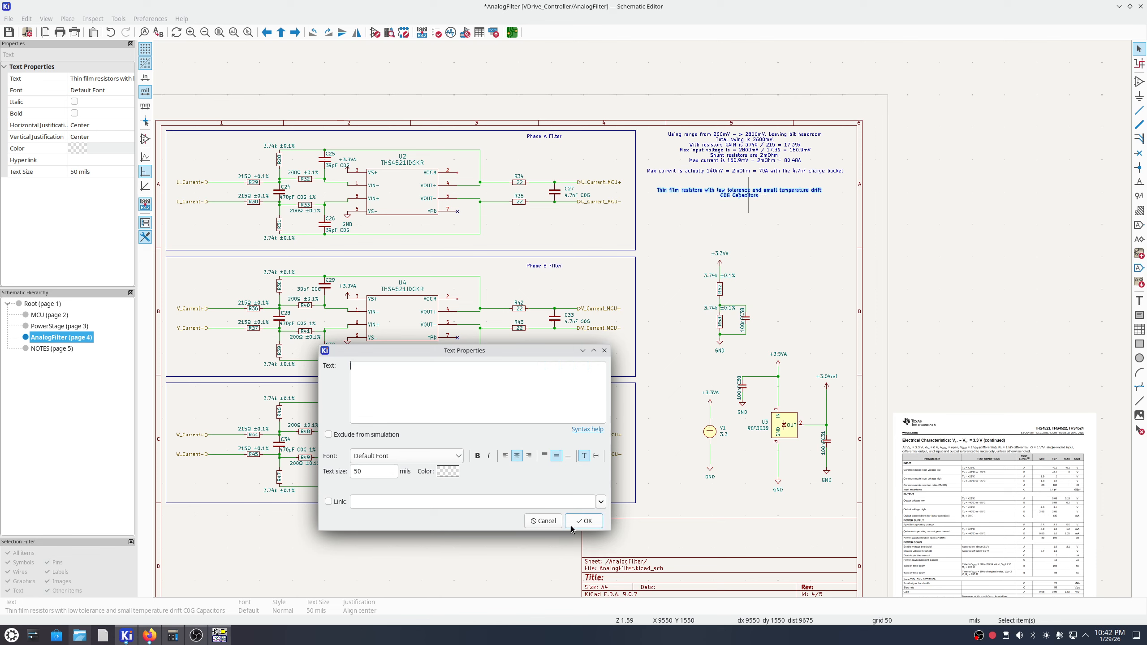
click(586, 521)
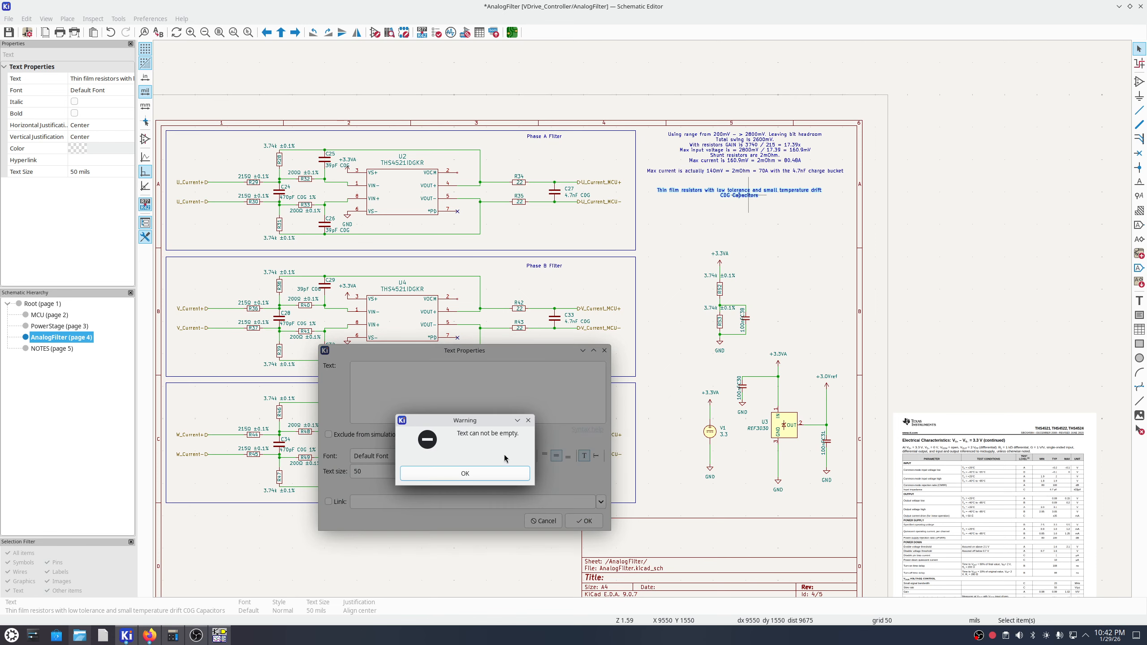
key(Return)
click(604, 353)
click(785, 218)
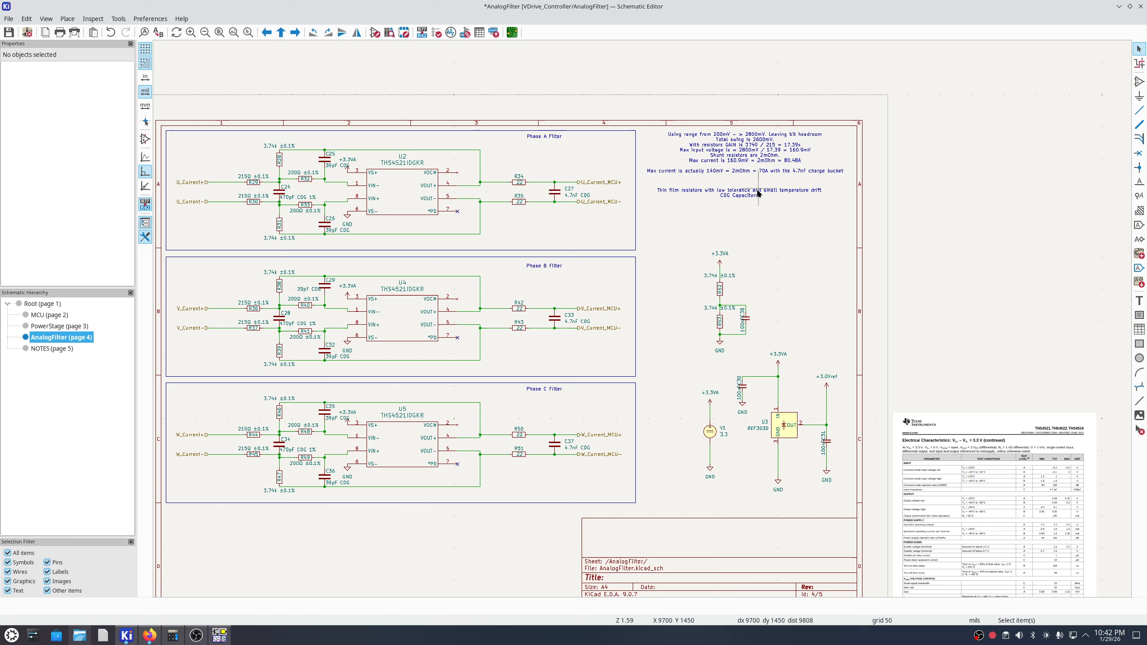
click(757, 192)
key(Delete)
Append the cut thin film resistor and COG capacitor wording to the current-range calculation note as a separate paragraph, and nudge the note into place.
click(757, 174)
double_click(757, 176)
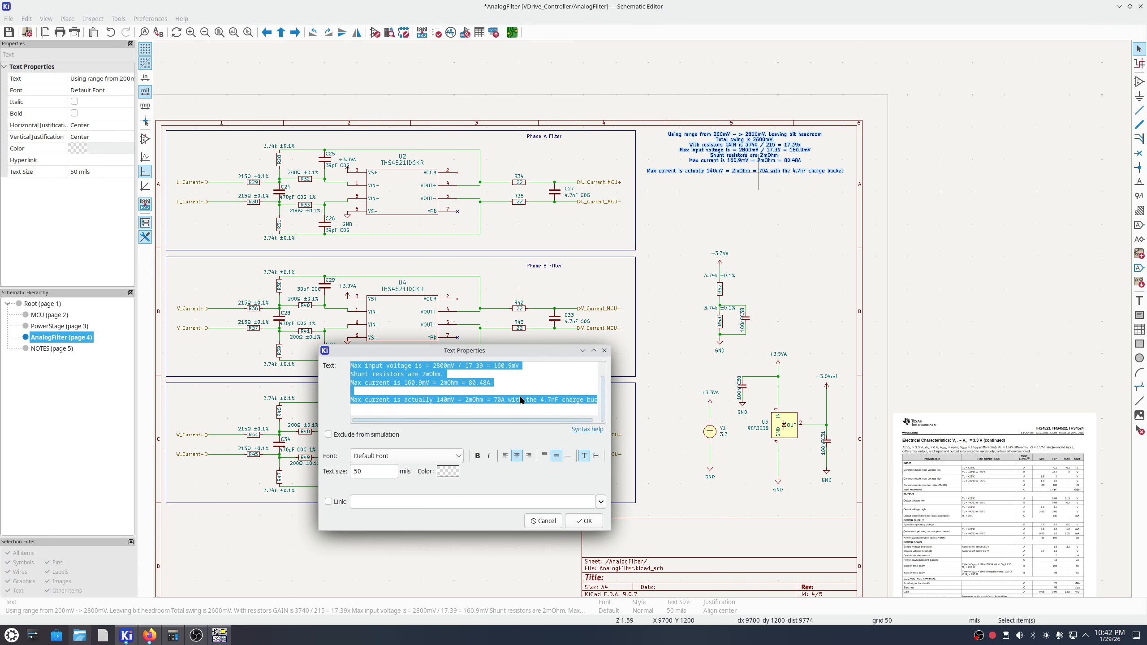
click(596, 400)
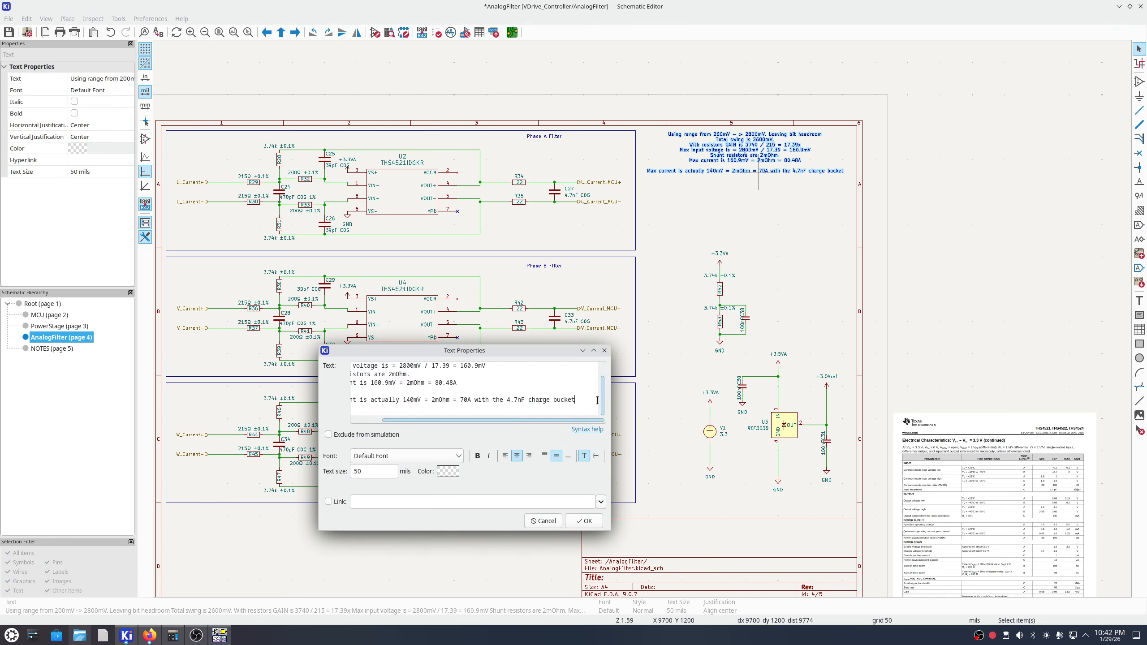
text(Thin film resistors with low tolerance and small temperature drift COG Capacitors)
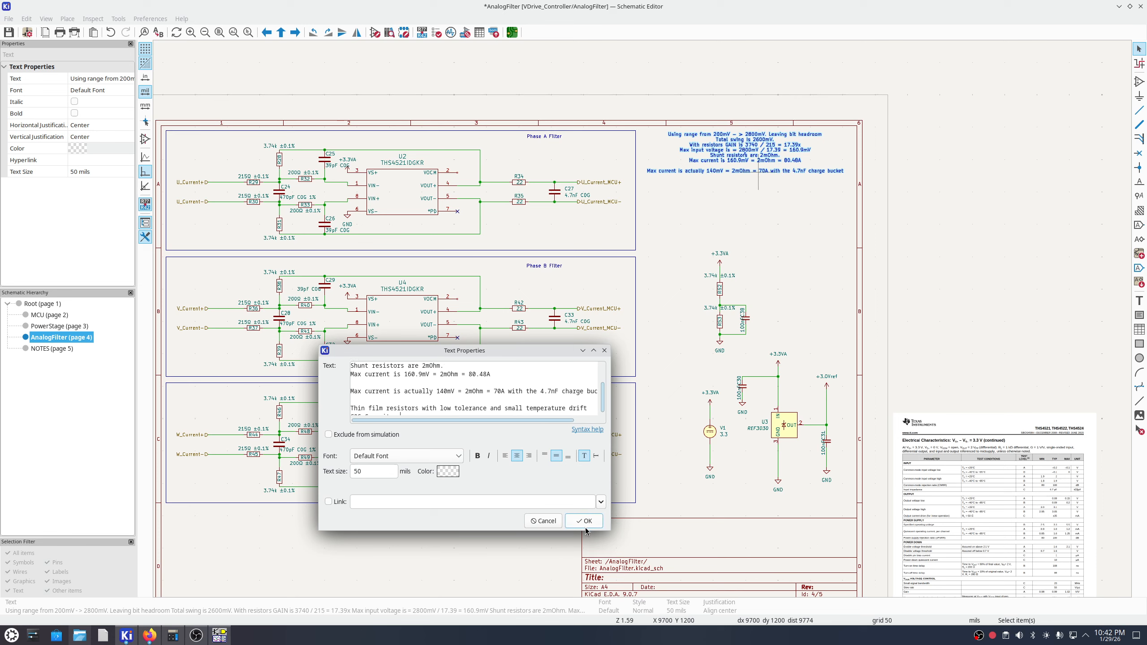
click(584, 520)
drag(745, 151, 744, 165)
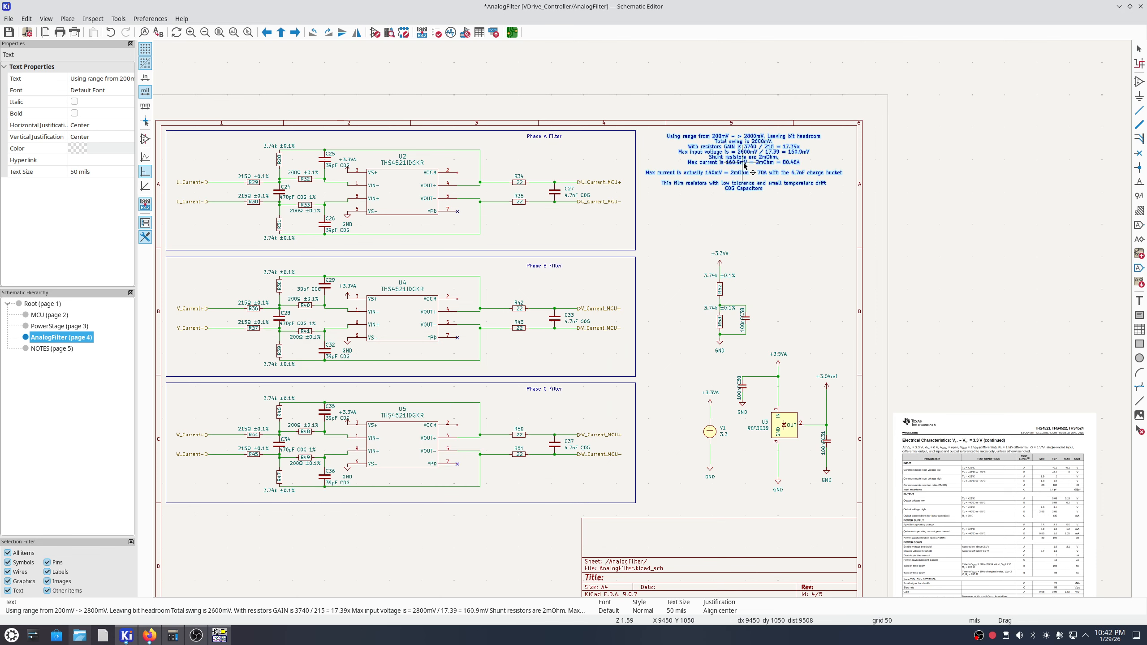
Move the whole R52/R53 supply divider up and left, beneath the design note and beside the Phase A filter frame.
drag(765, 377, 661, 256)
key(Escape)
scroll(708, 248, up, 3)
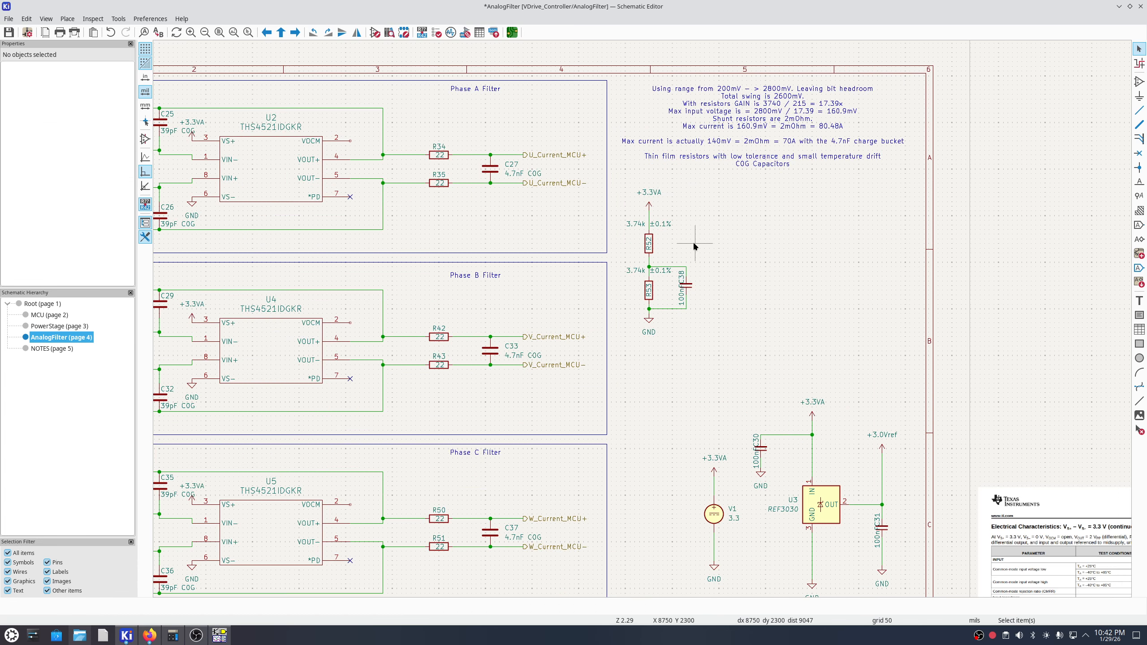
middle_drag(794, 280, 810, 270)
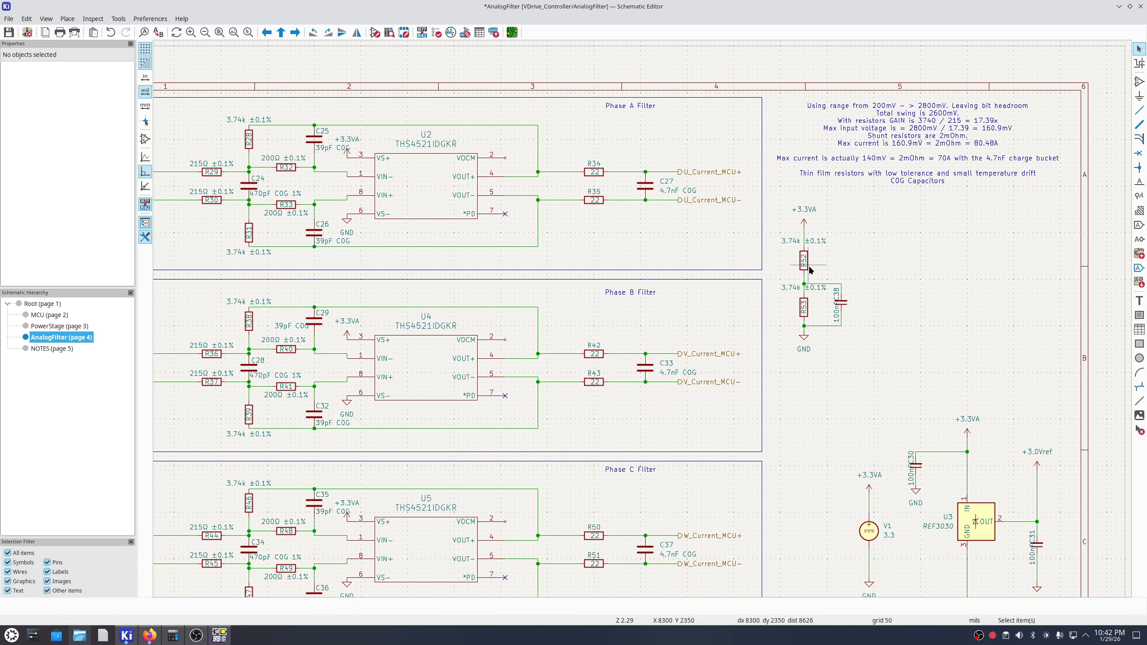
click(173, 635)
drag(887, 222, 484, 174)
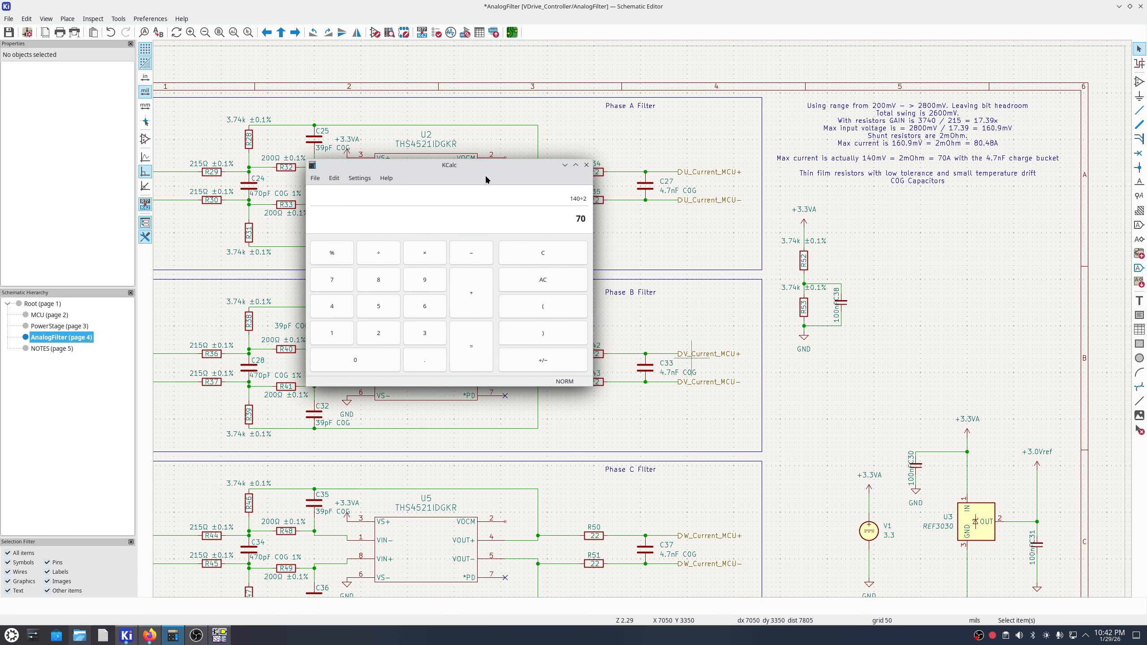
click(528, 256)
text(3.3/)
drag(537, 169, 679, 497)
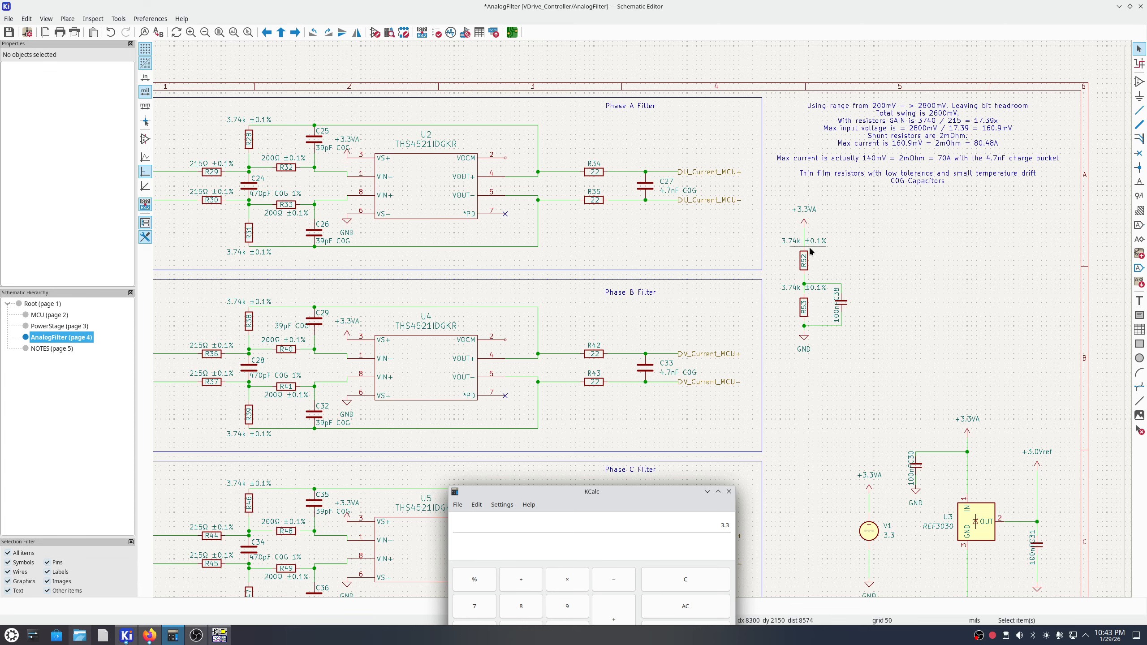
scroll(811, 256, up, 2)
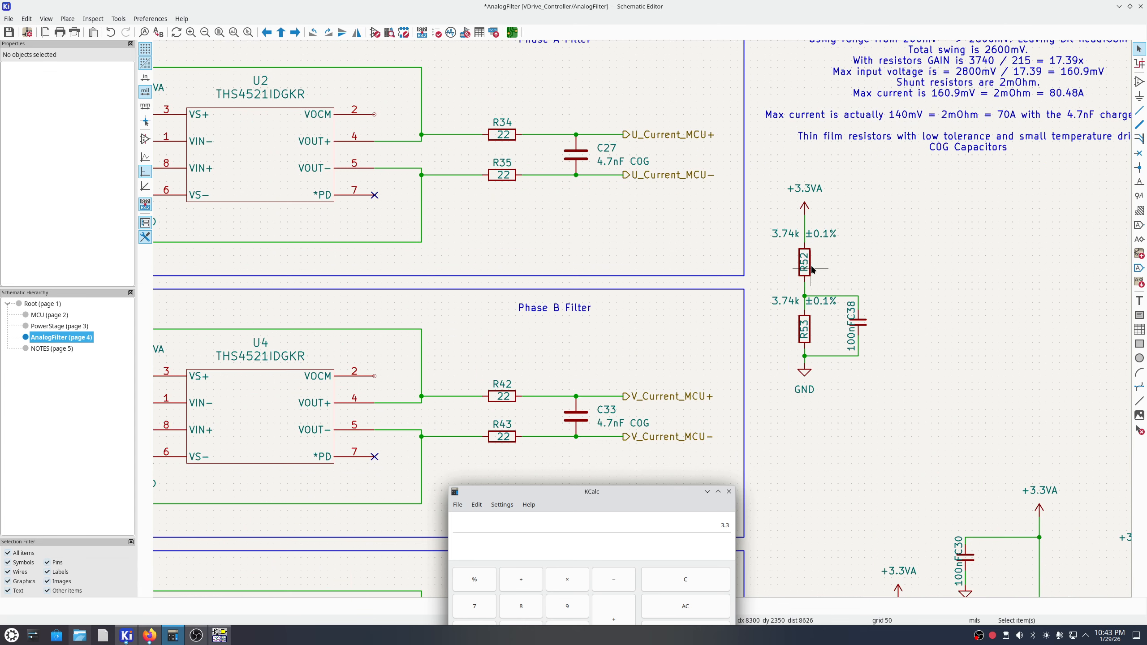
key(Delete)
Set the values of both supply divider resistors, R52 and R53, to 1k.
double_click(813, 258)
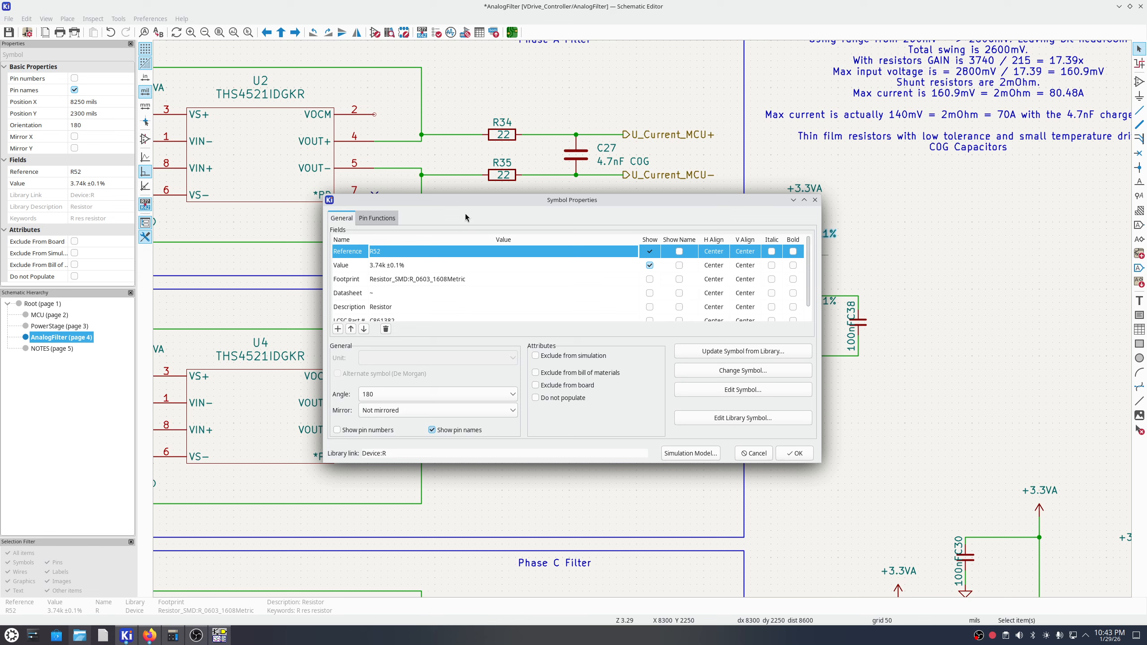
drag(460, 201, 360, 108)
click(283, 169)
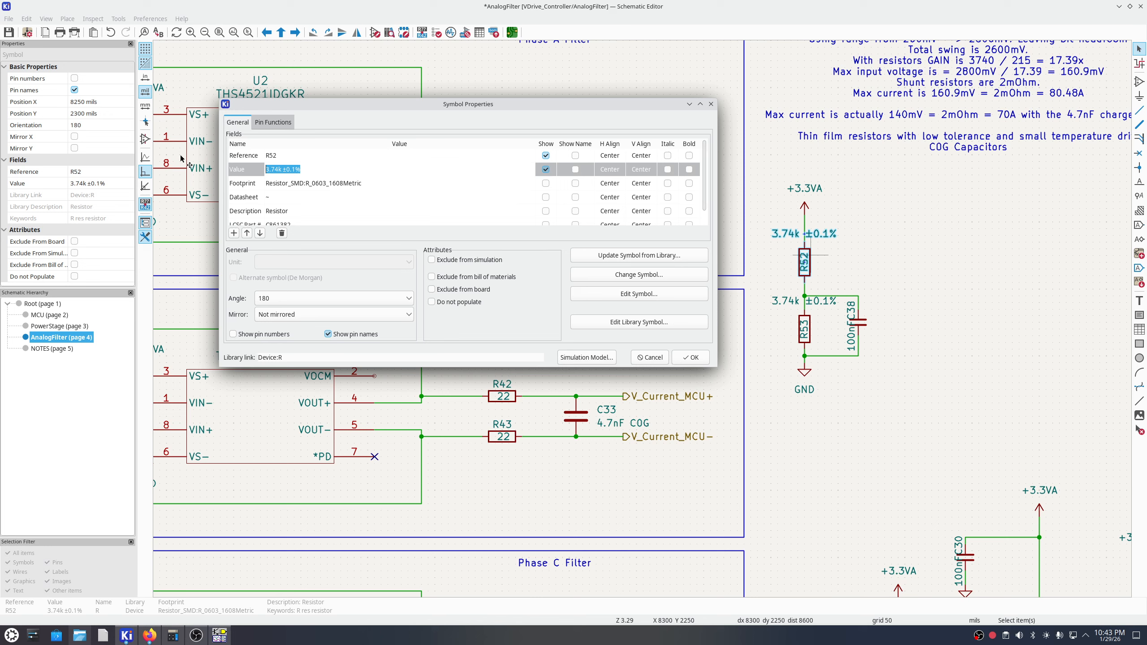
text(1k)
click(690, 357)
double_click(812, 344)
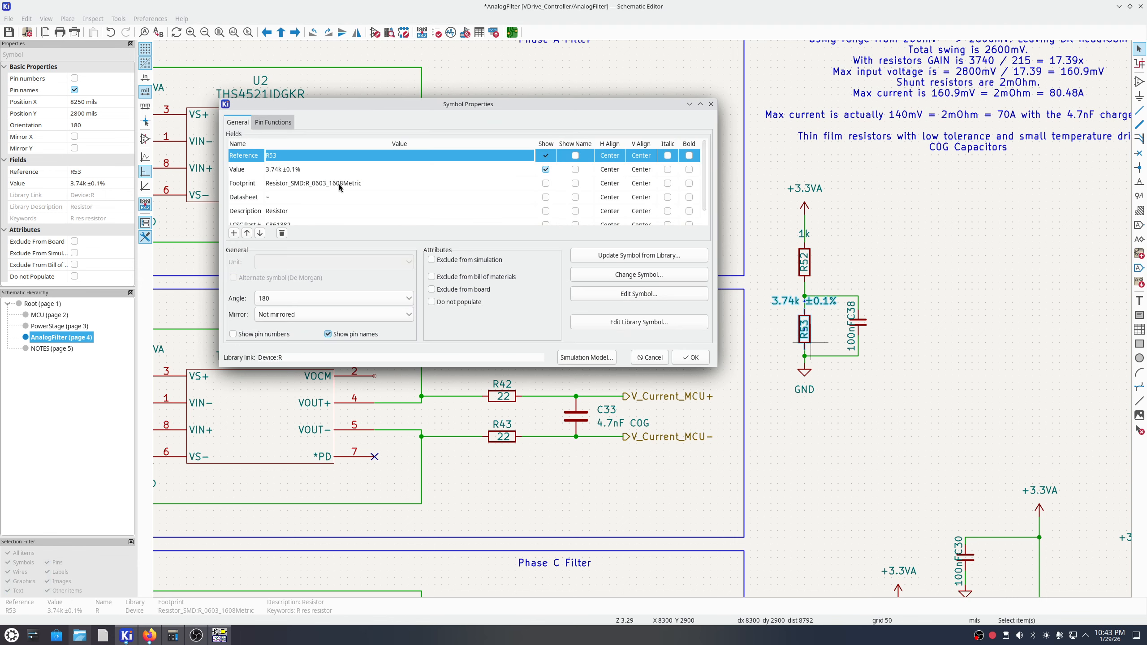
click(338, 170)
text(1k)
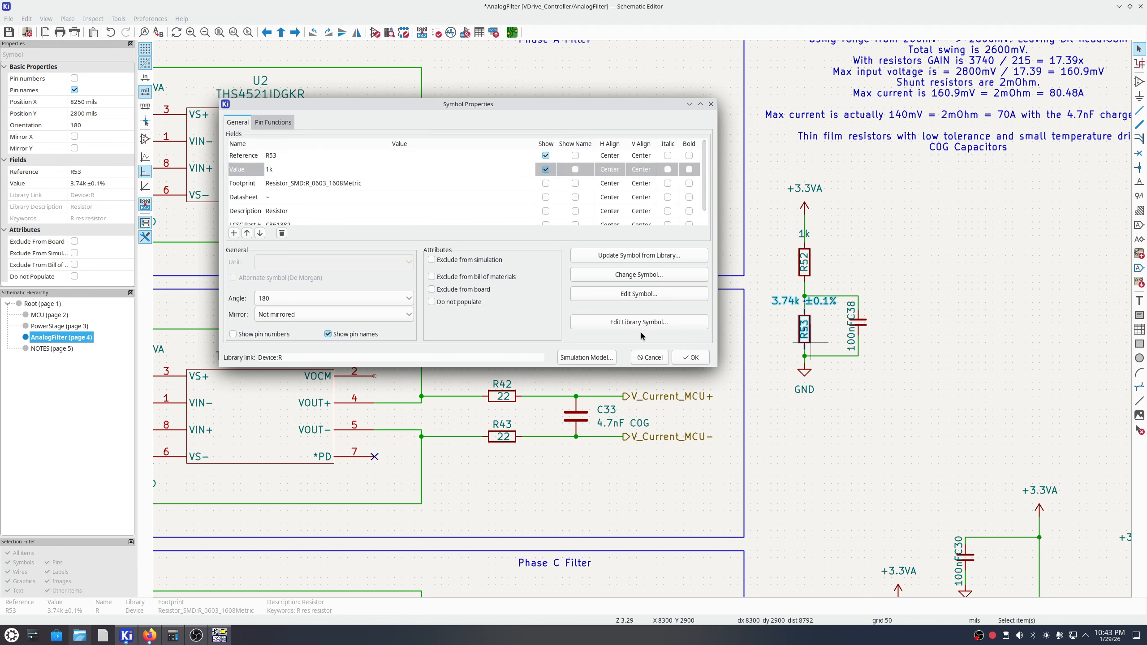
click(684, 358)
scroll(938, 331, right, 3)
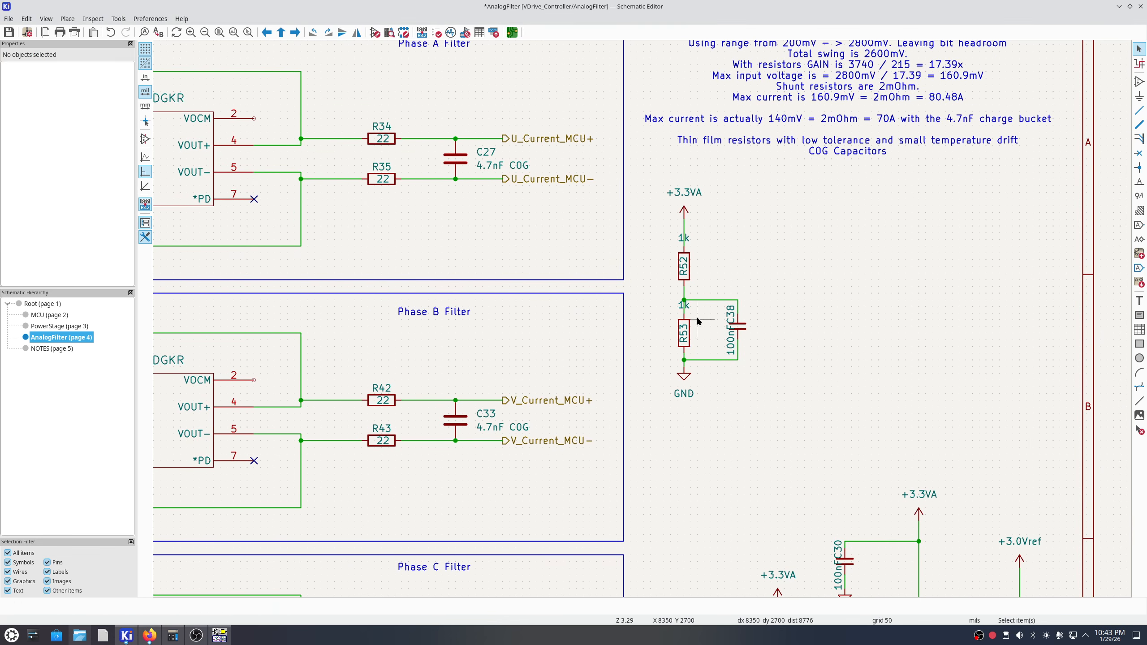
click(218, 638)
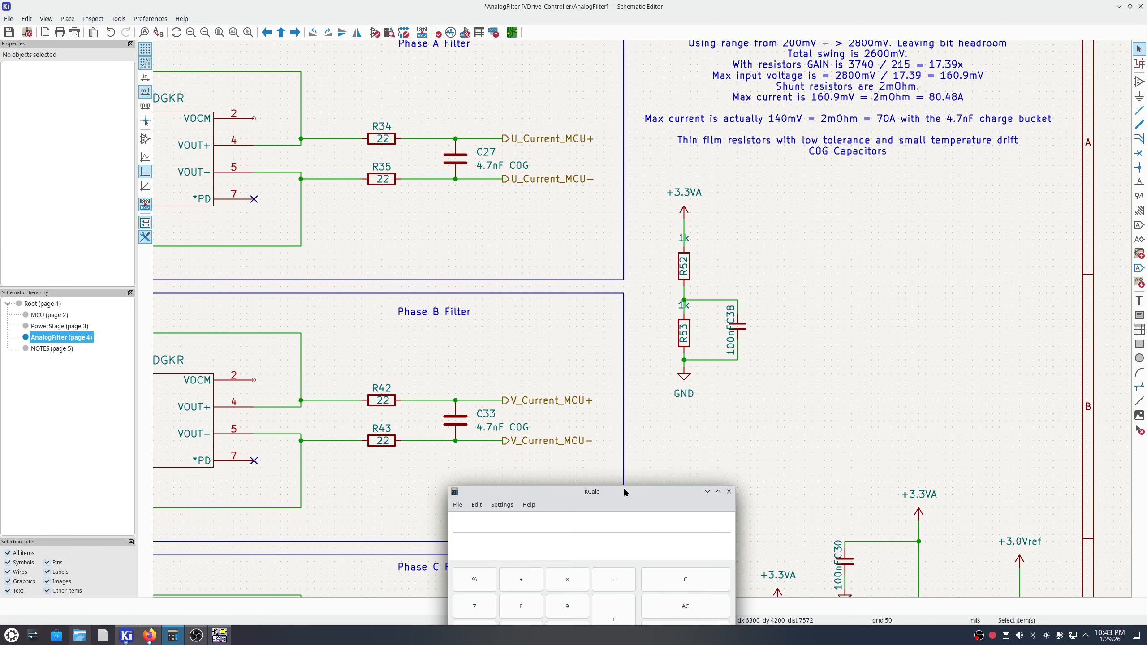
drag(624, 491, 408, 178)
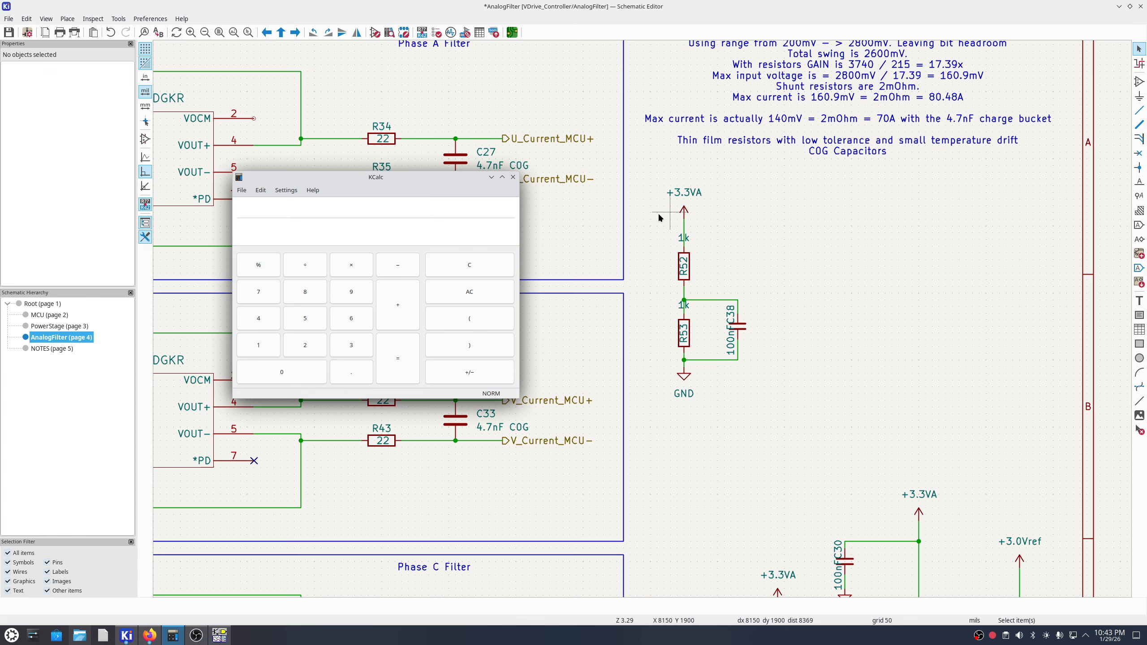
click(512, 176)
Move the divider's 100nF capacitor C38 closer to resistor R53, keeping its wires attached.
scroll(757, 355, down, 2)
click(743, 341)
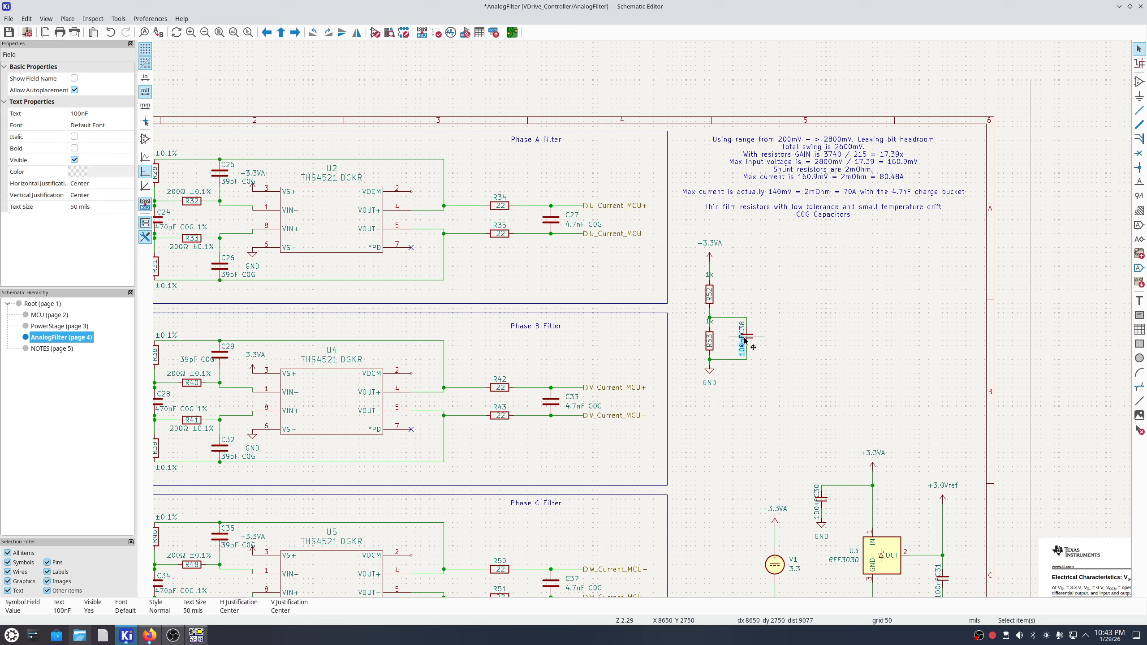
drag(750, 341, 734, 340)
Duplicate the complete supply divider twice, placing both copies in a row to the right of the original.
drag(738, 396, 690, 240)
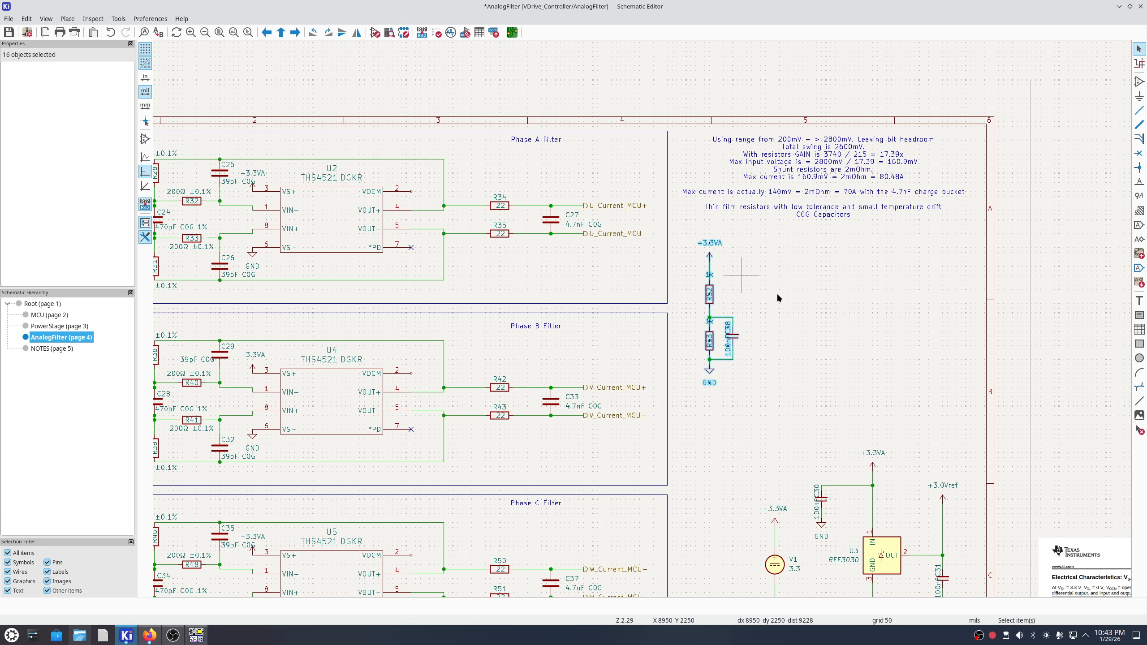
key(ctrl+d)
click(770, 264)
key(ctrl+d)
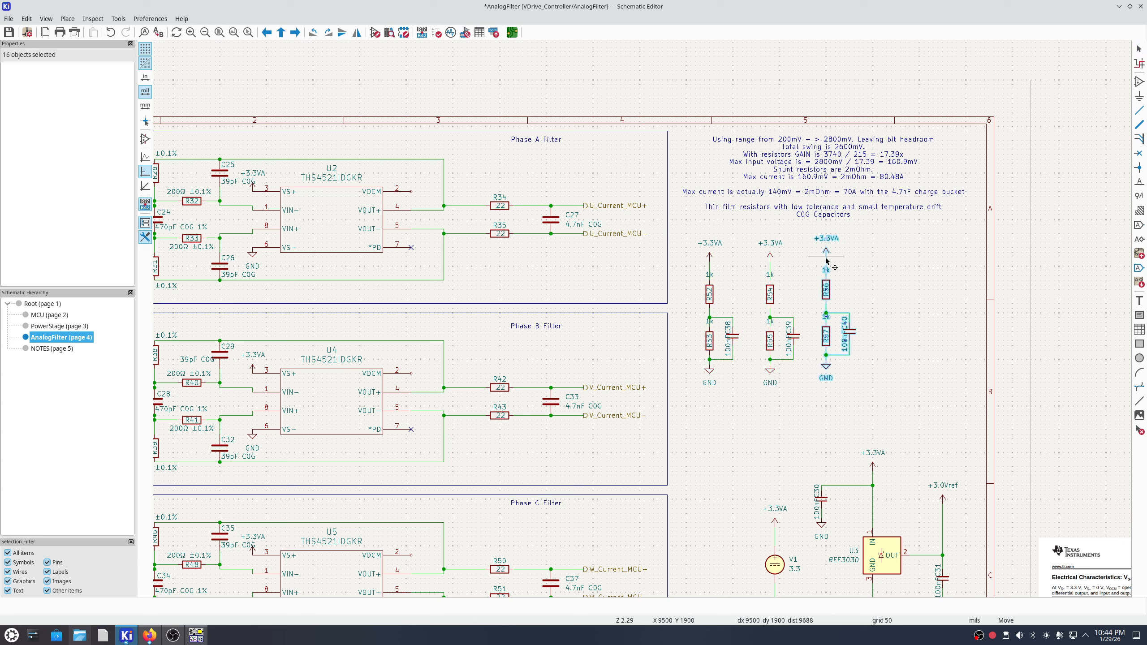
click(827, 264)
key(Escape)
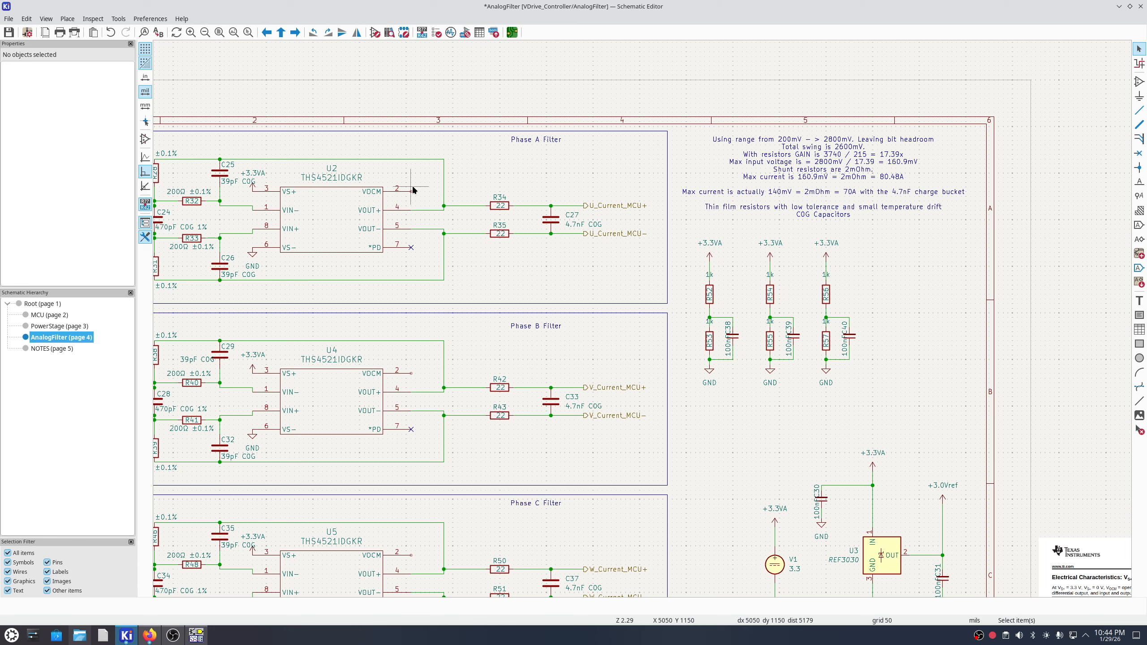
Delete the two copied supply dividers, keeping only the original R52/R53 divider.
middle_drag(401, 489, 410, 302)
scroll(700, 204, down, 2)
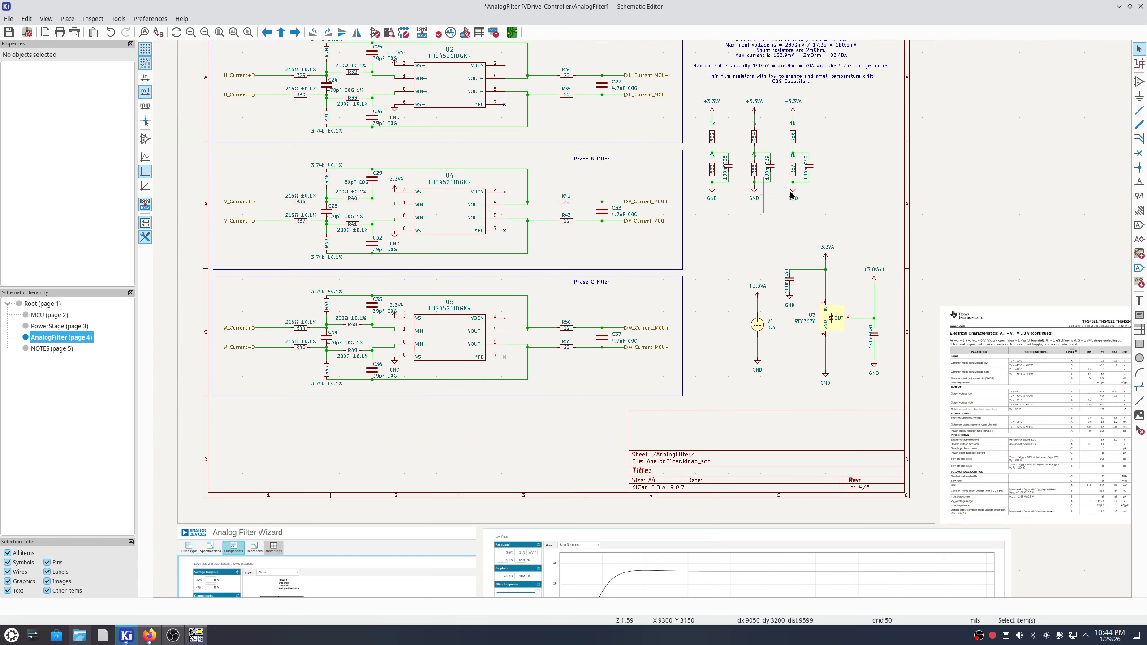
middle_drag(798, 197, 800, 277)
drag(837, 298, 729, 153)
key(Delete)
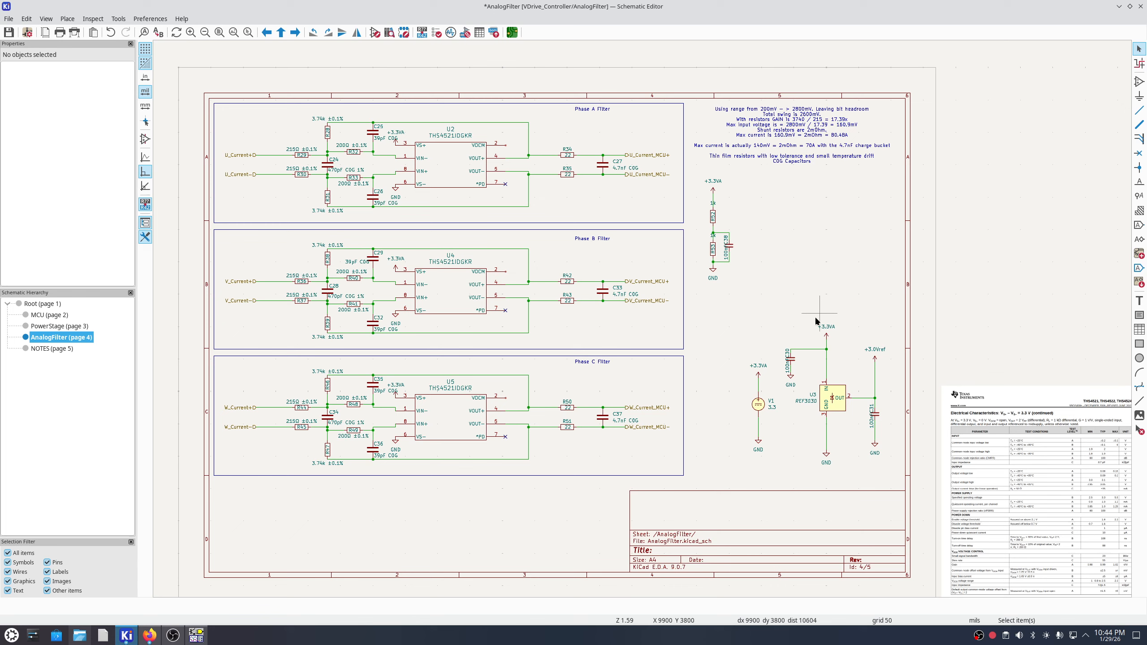
Examine the root sheet's block connections, checking inside the AnalogFilter and PowerStage sheets and returning to the root sheet.
scroll(457, 312, down, 1)
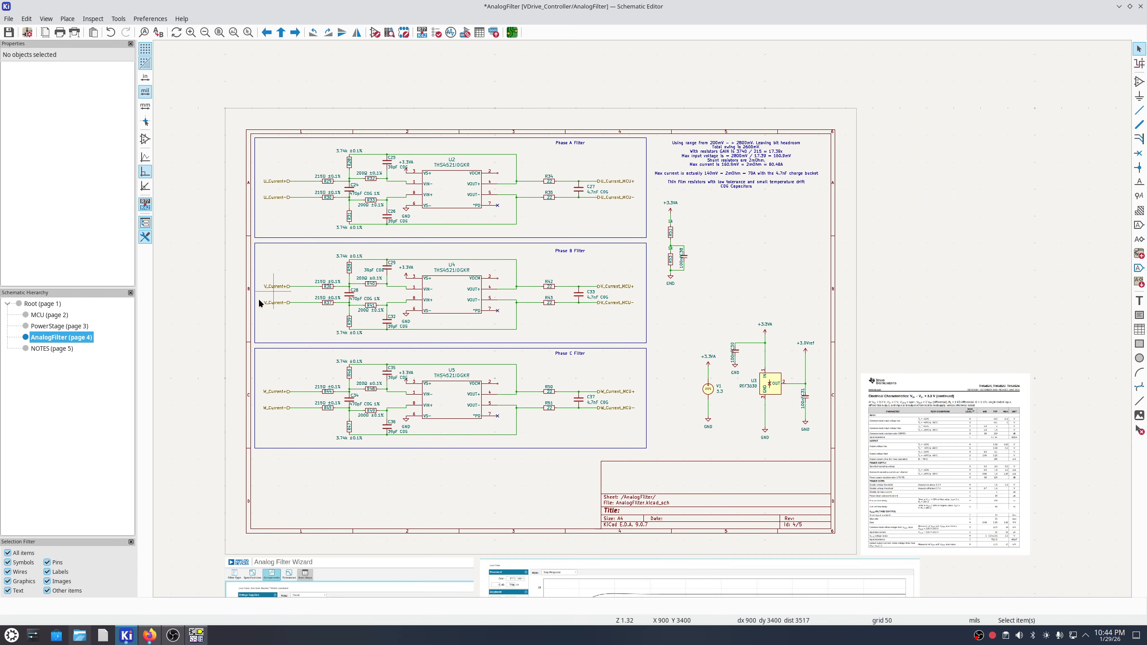
click(53, 318)
click(51, 329)
click(41, 308)
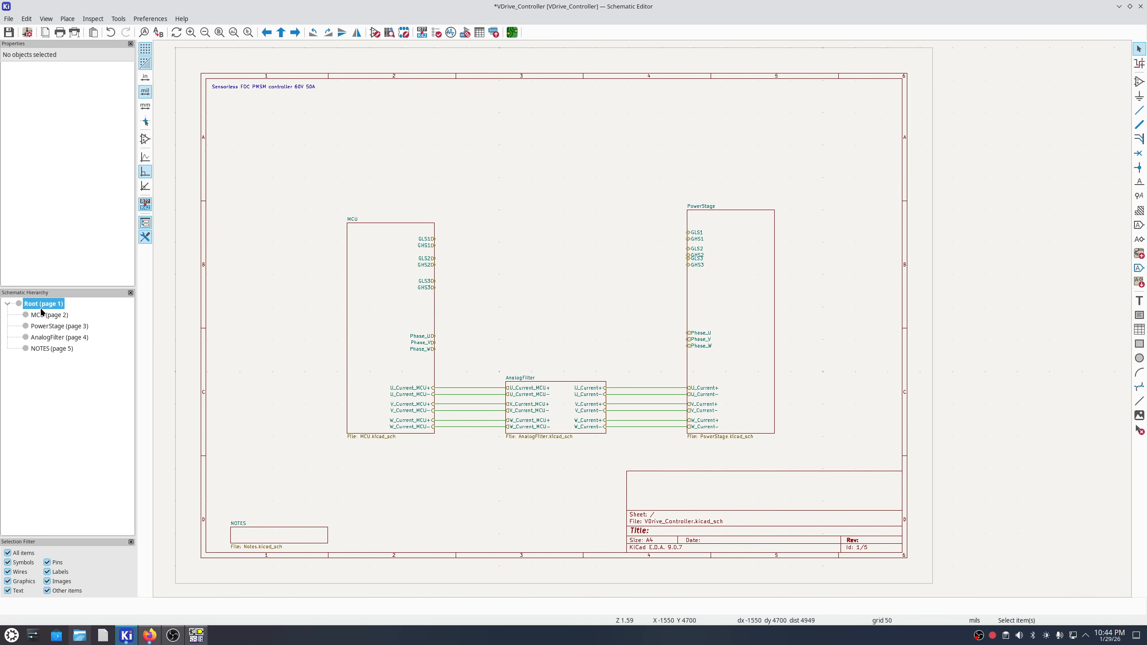
double_click(558, 386)
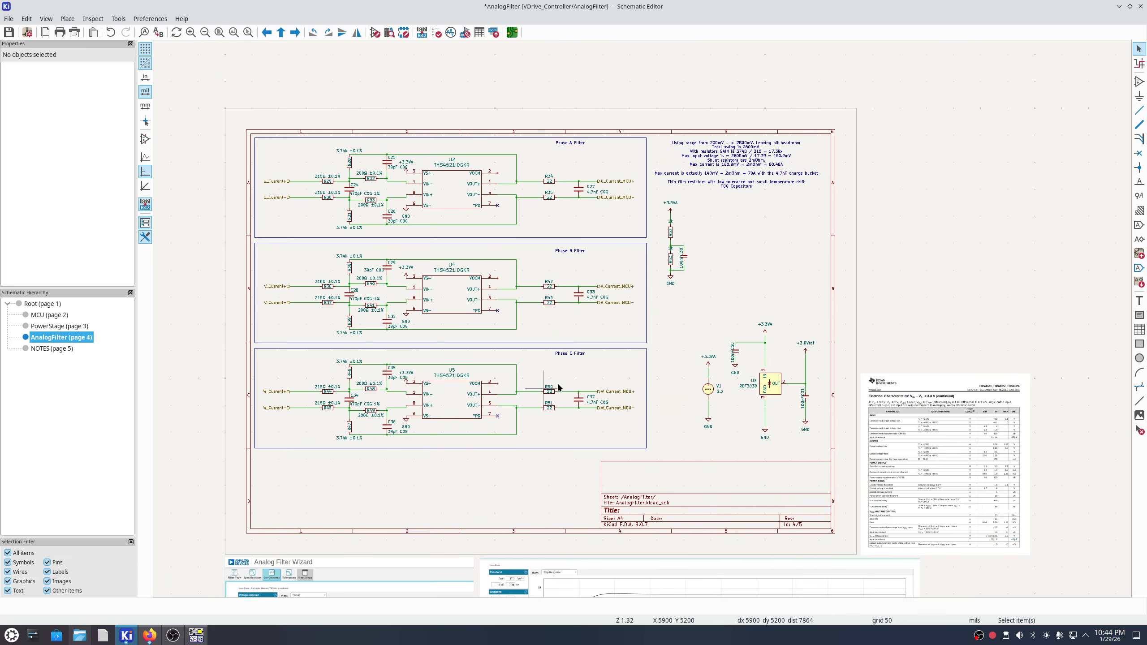
key(alt+BackSpace)
click(561, 396)
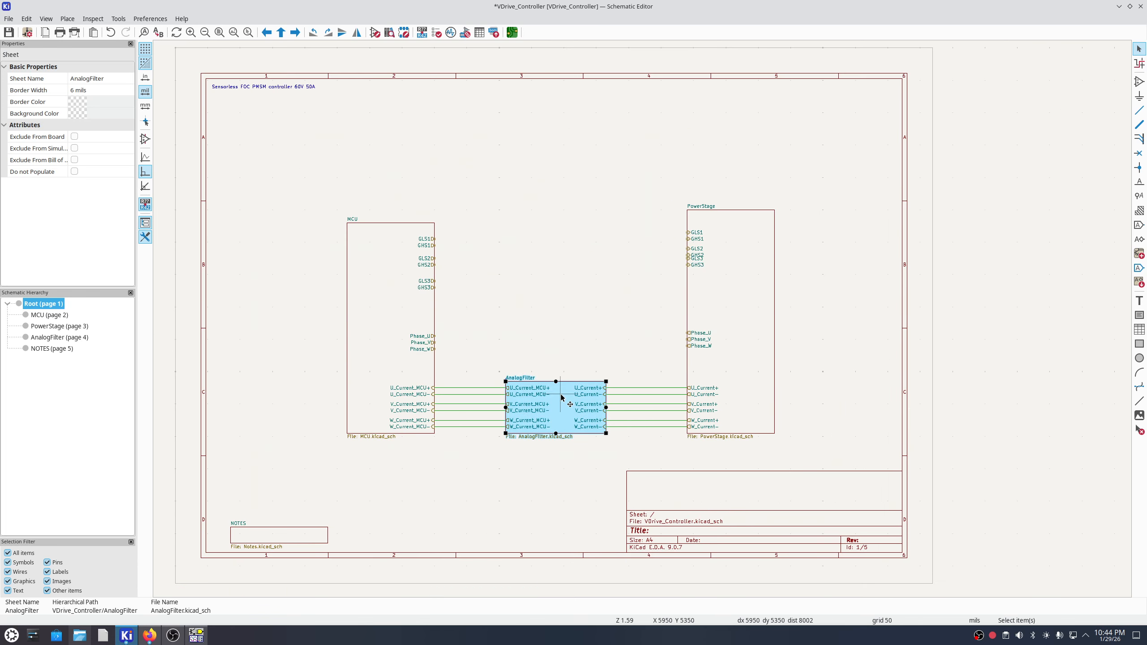
click(876, 321)
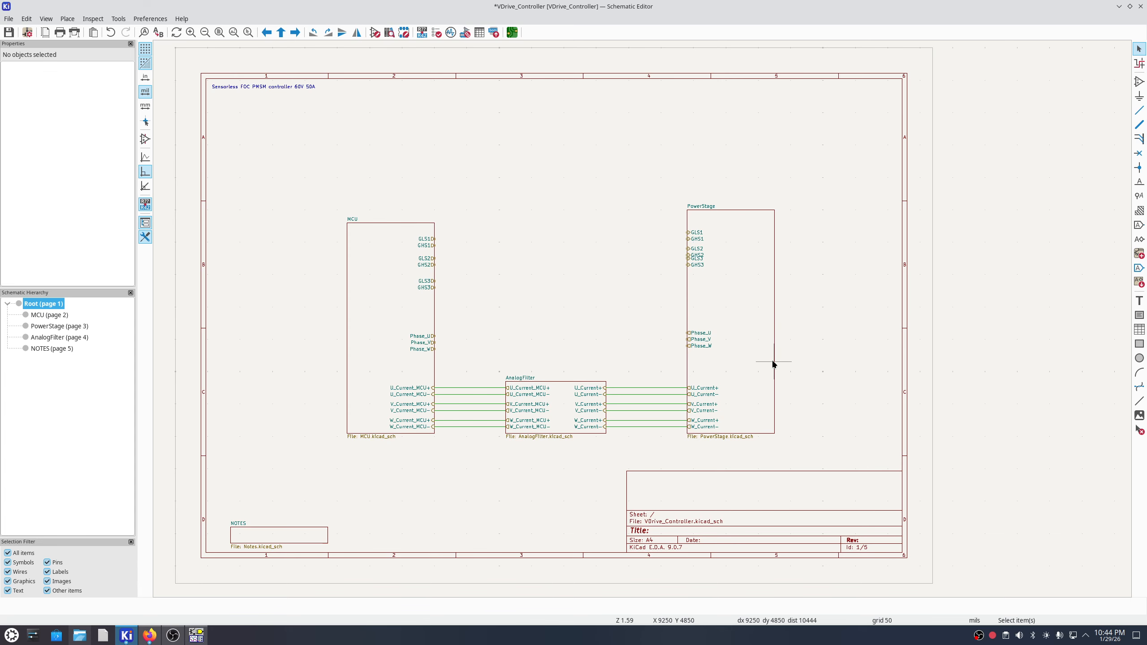
double_click(725, 361)
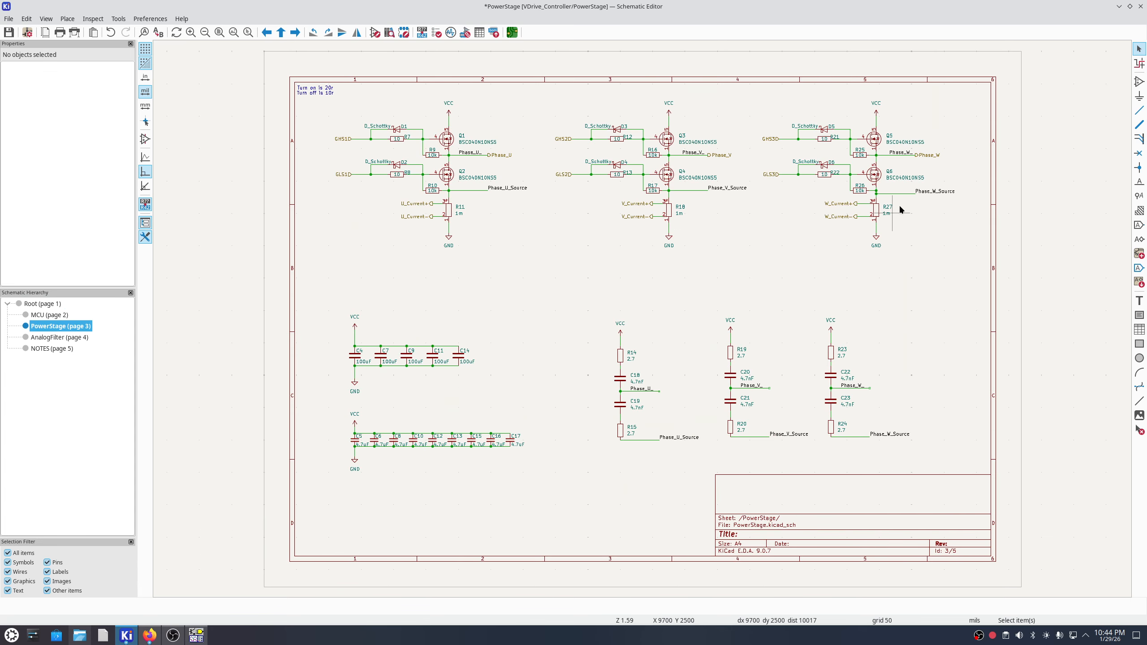
scroll(931, 179, up, 1)
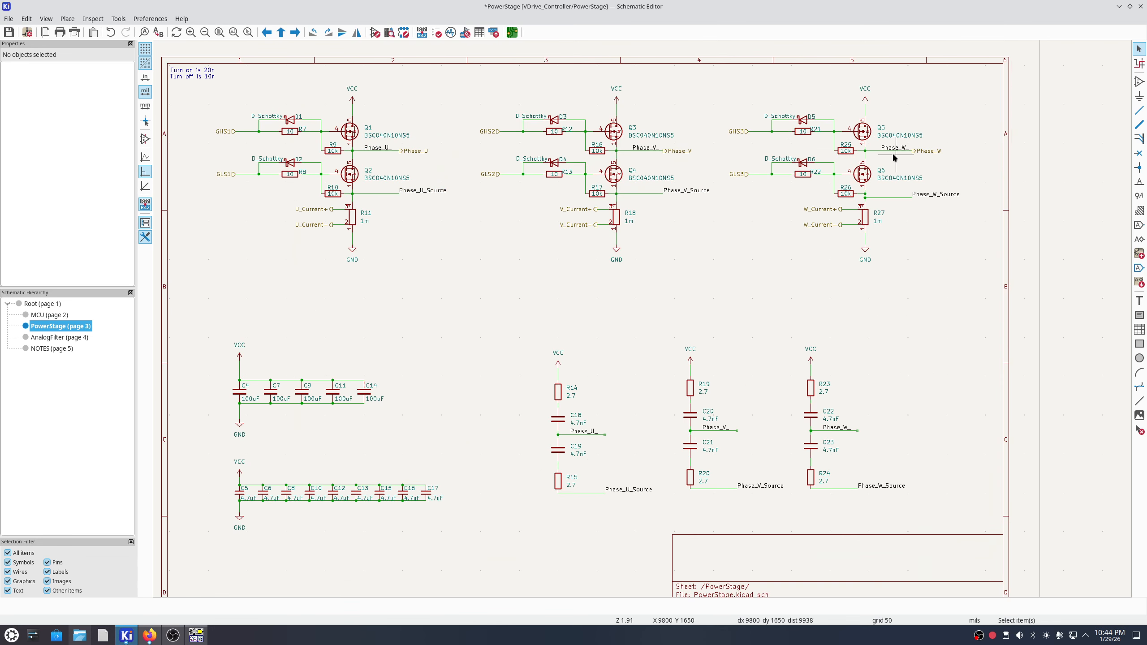
click(61, 304)
Move the PowerStage block's Phase_U, Phase_V and Phase_W sheet pins to its right edge, stacked in that order.
right_click(744, 307)
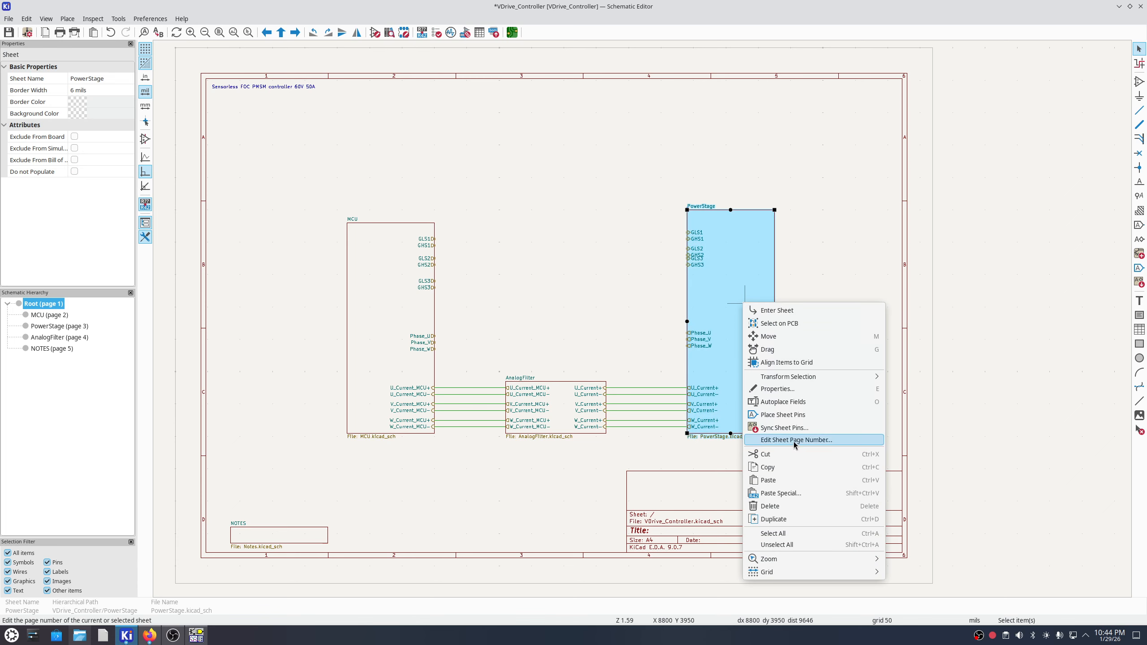
click(696, 347)
click(696, 347)
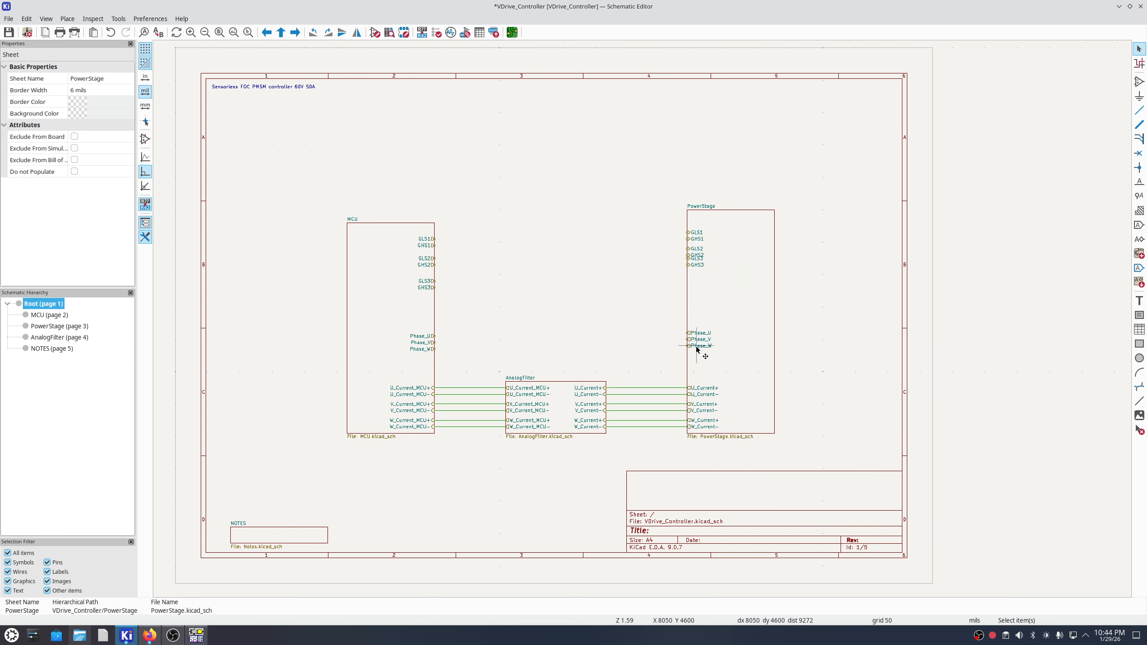
drag(697, 349, 782, 269)
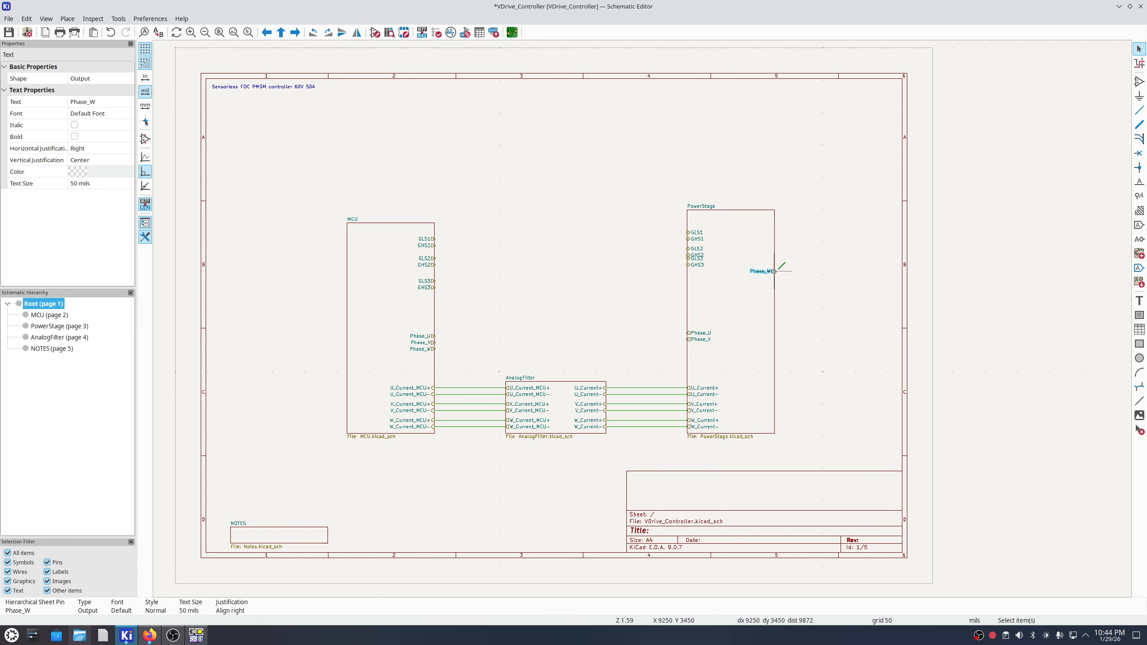
click(703, 336)
click(697, 333)
drag(698, 333, 768, 258)
drag(696, 335, 781, 264)
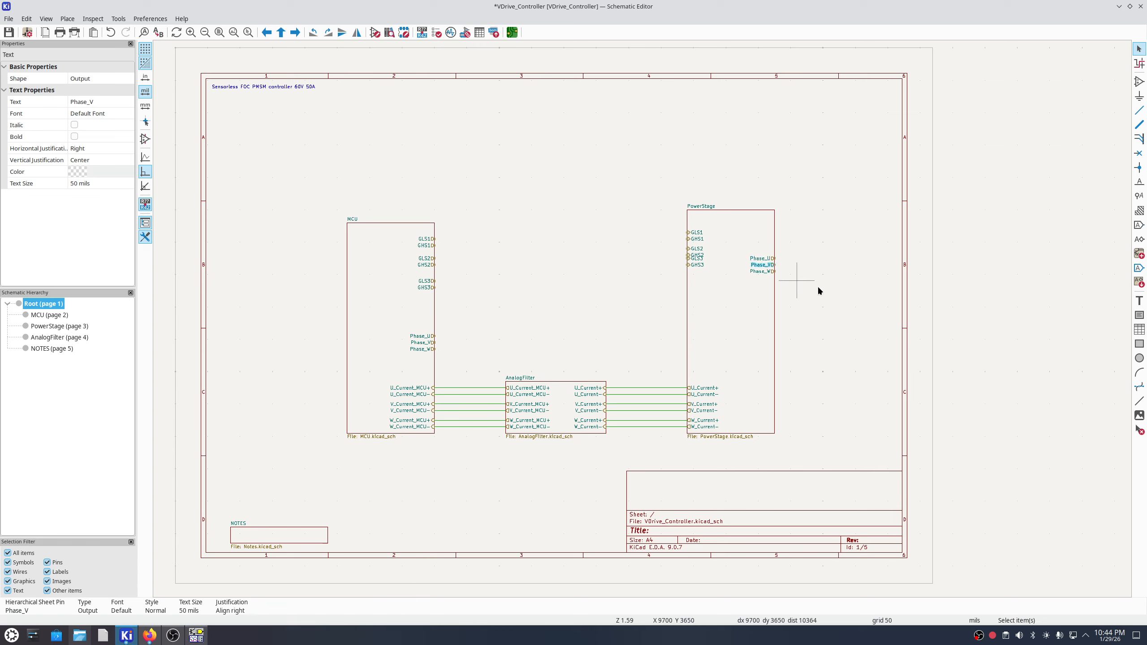
click(817, 285)
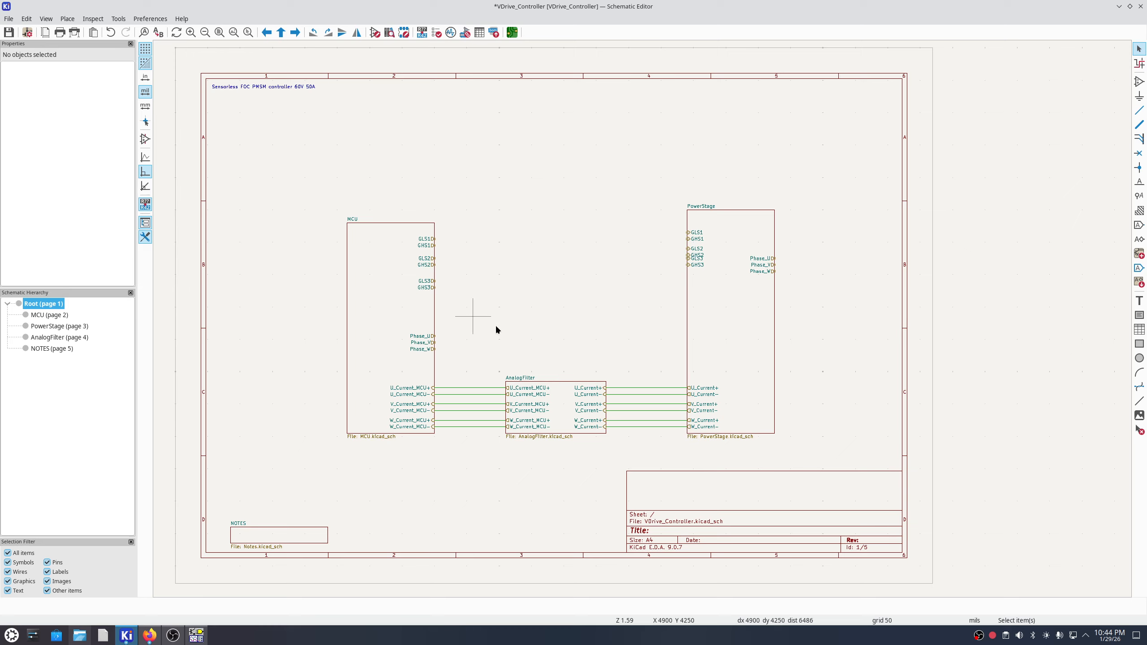
Review the MCU, PowerStage and AnalogFilter sheets in turn, comparing their circuits and hierarchical labels, ending on the MCU sheet.
click(48, 316)
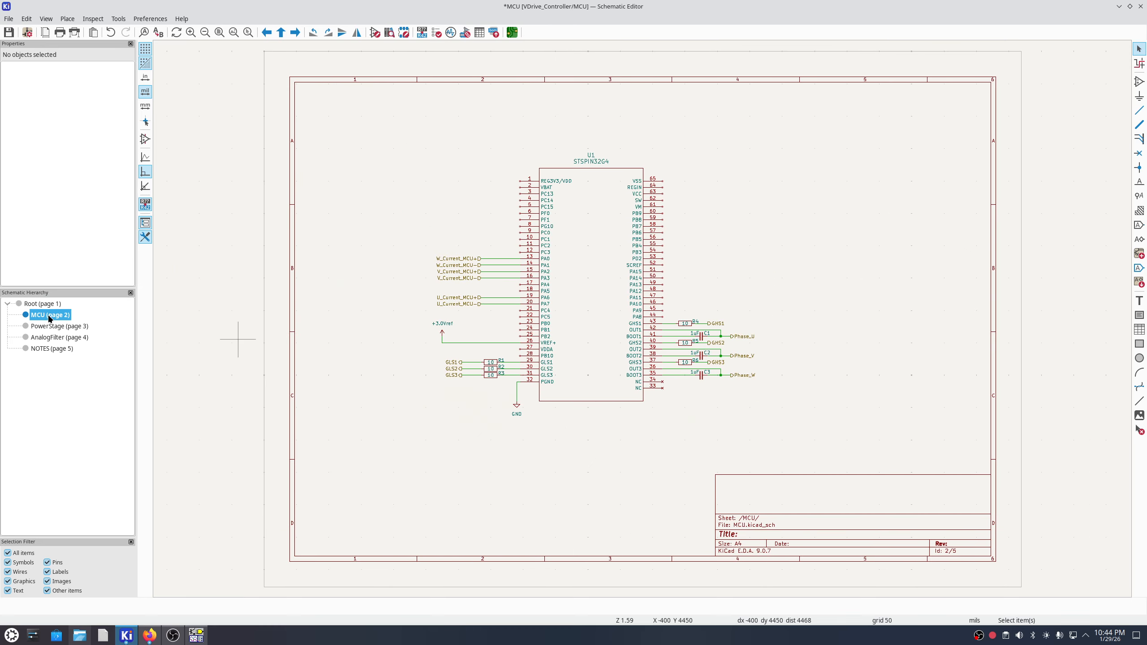
click(53, 326)
click(52, 338)
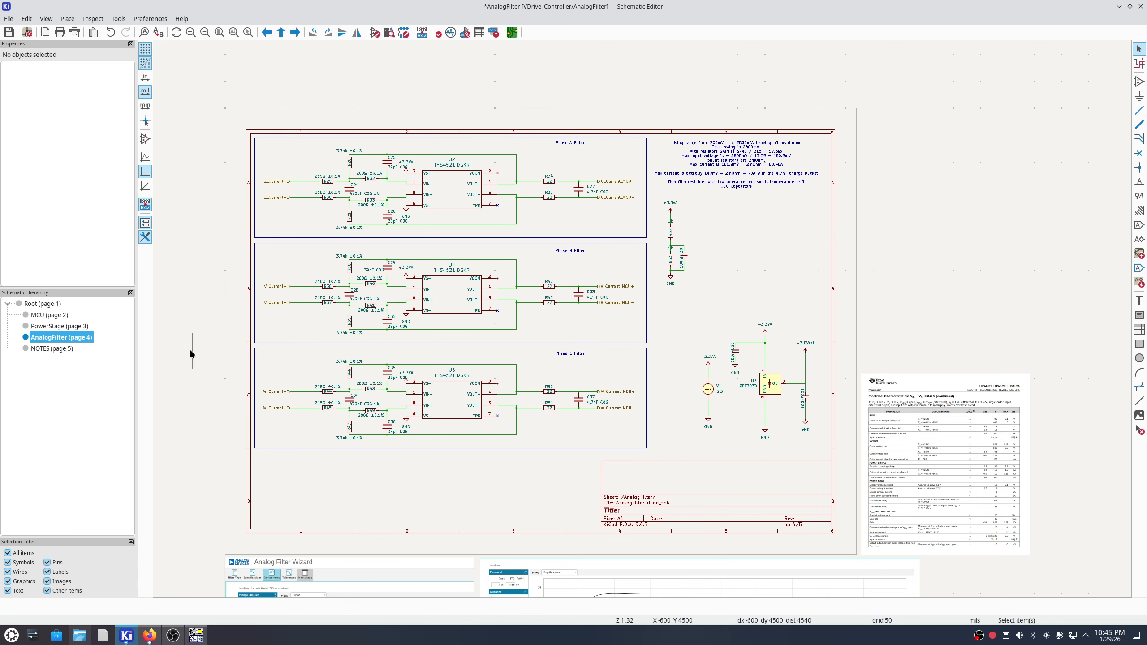
click(55, 329)
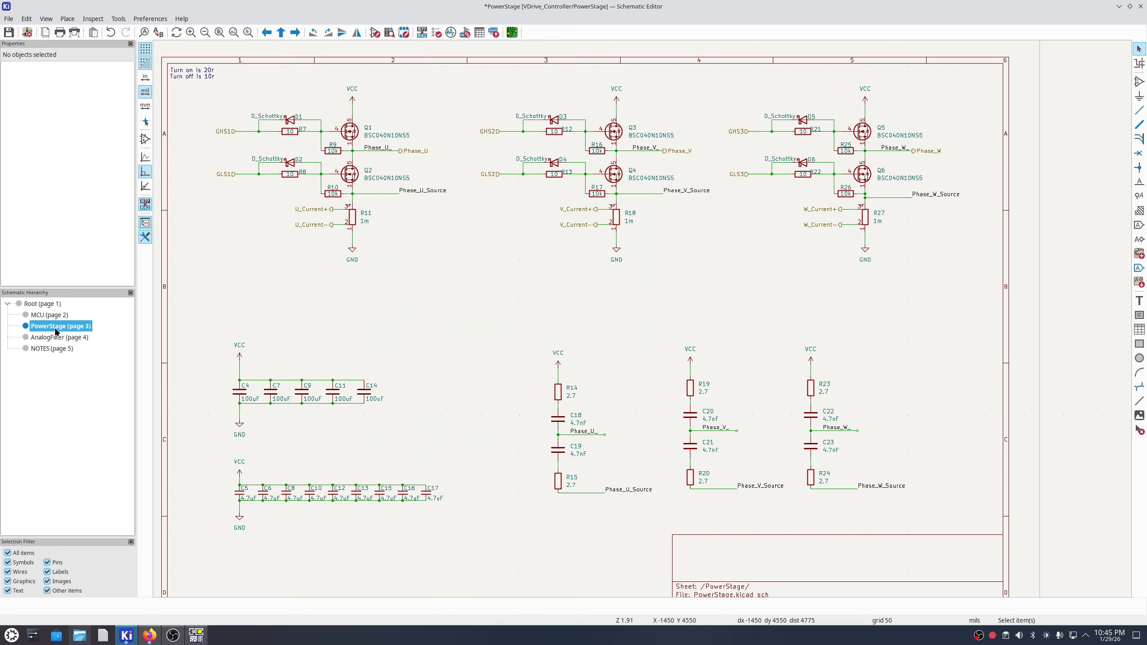
scroll(509, 226, down, 3)
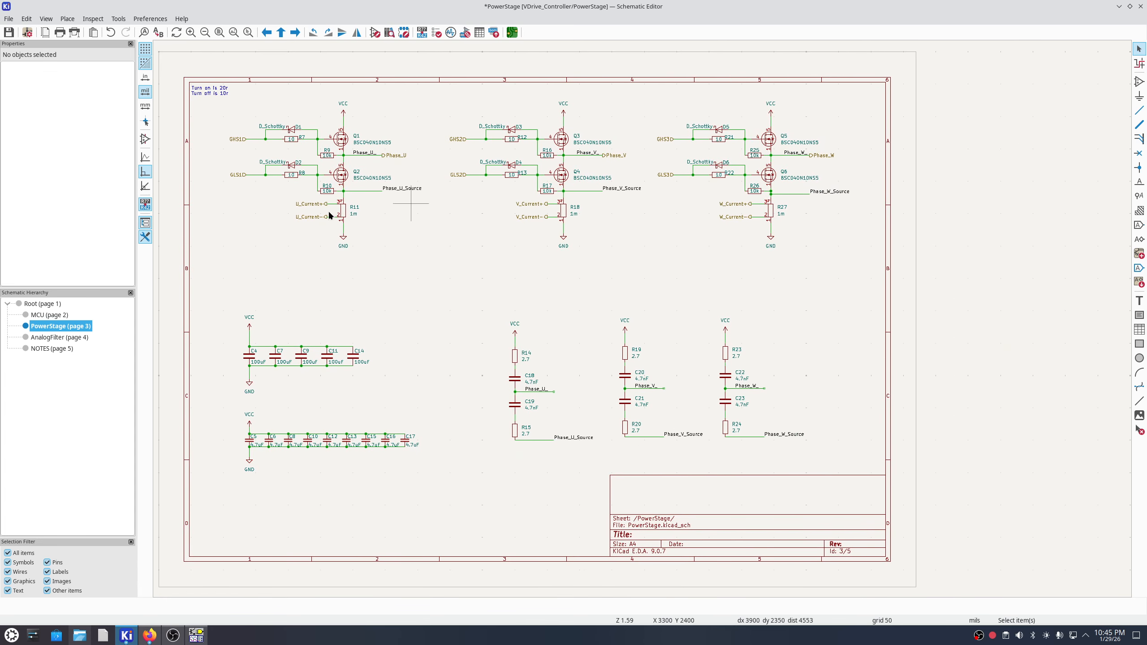
click(49, 316)
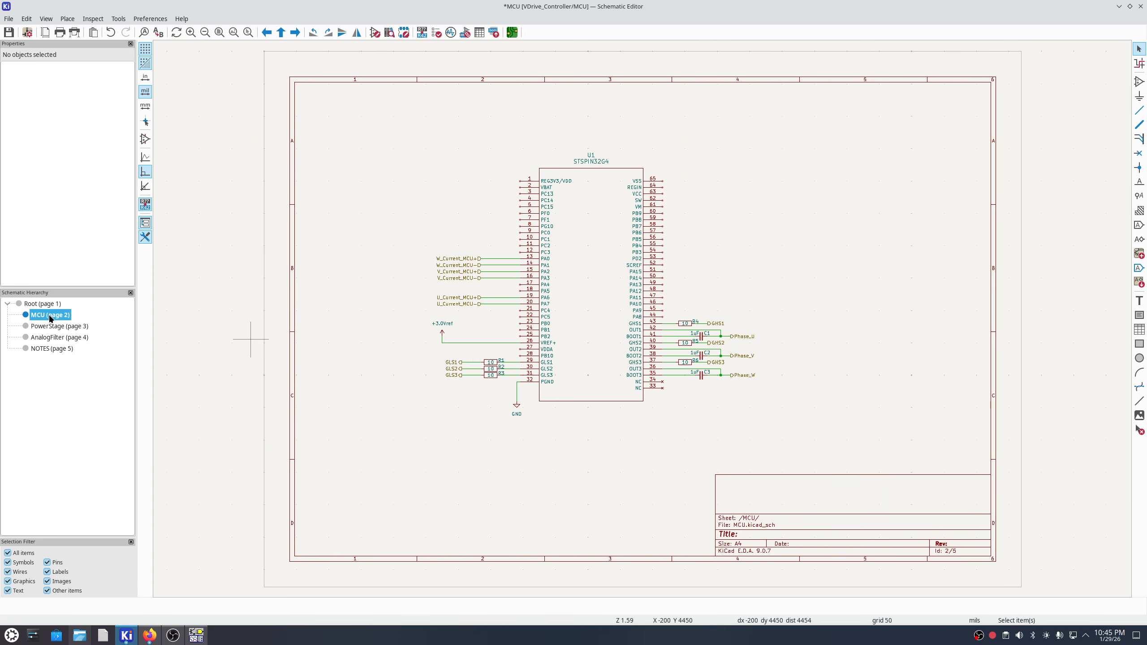
click(45, 337)
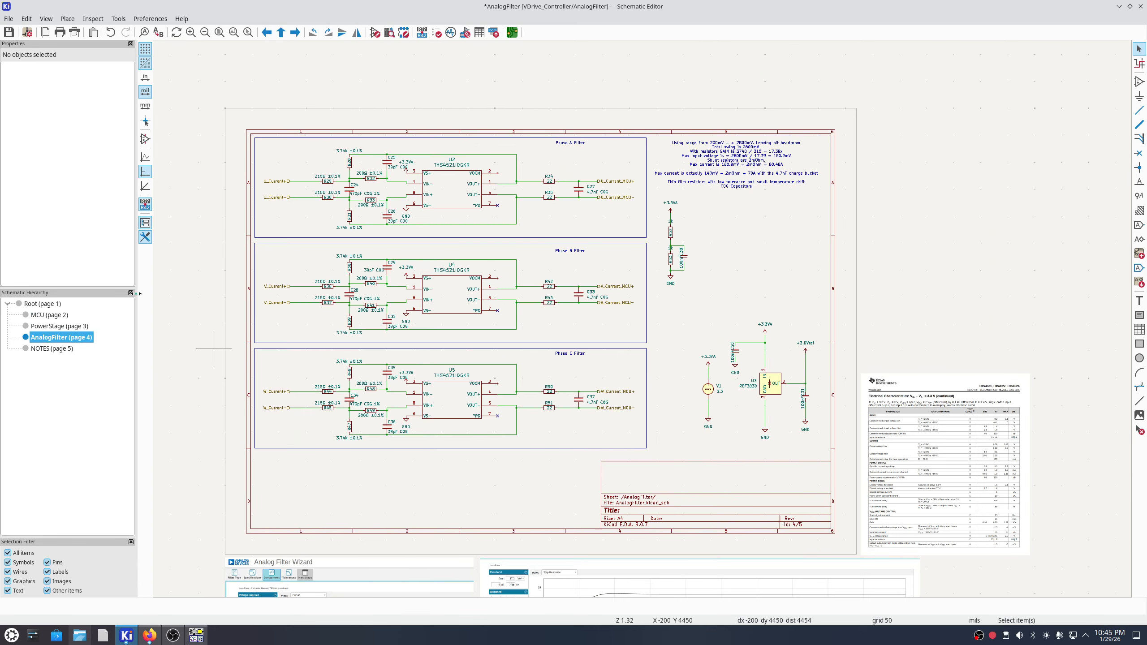
click(65, 326)
click(58, 315)
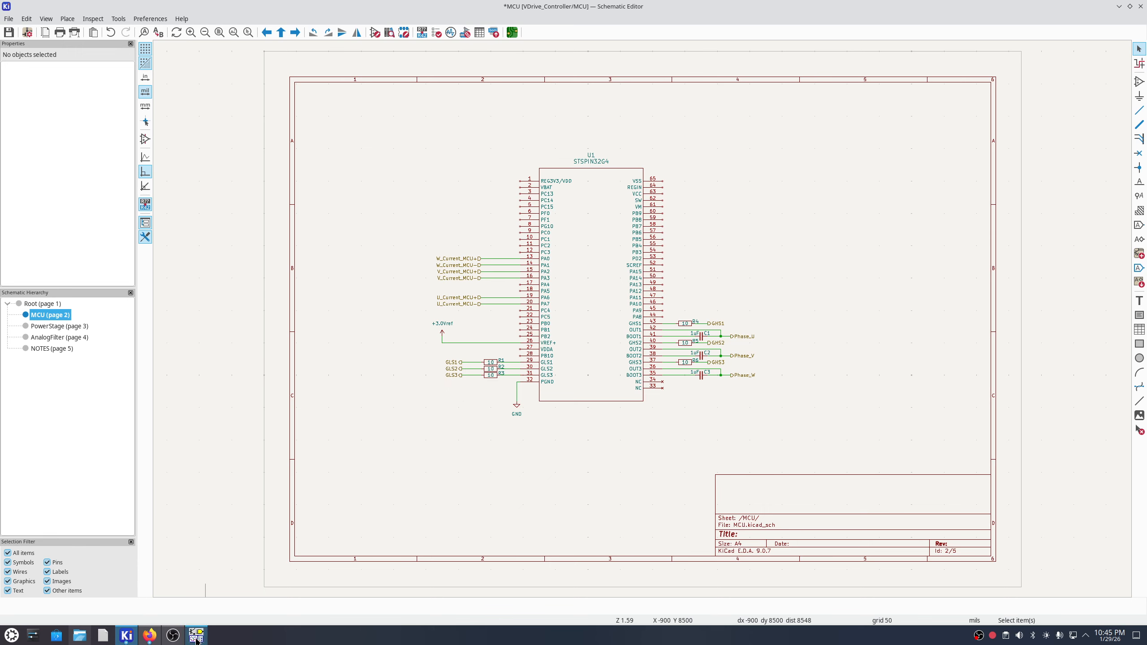
mouse_move(174, 641)
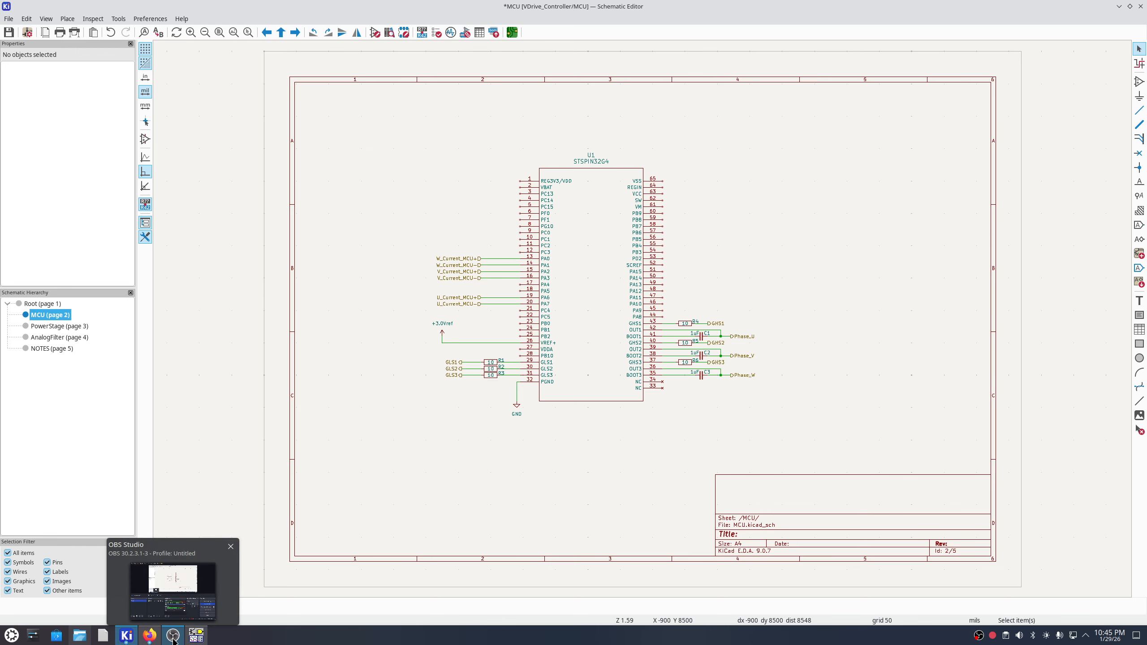